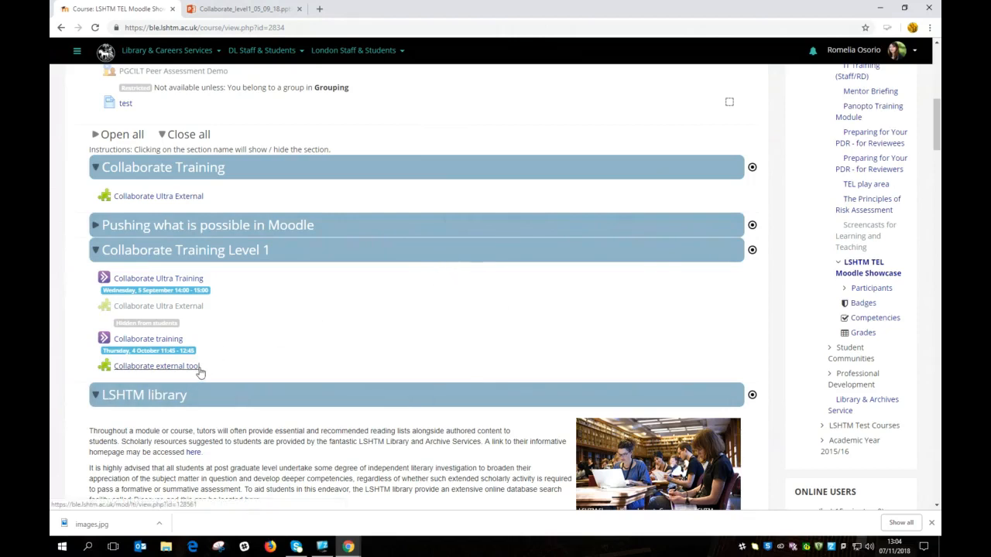
# Step: Turn editing on for the LSHTM TEL Moodle Showcase course and scroll to Collaborate Training Level 1
pyautogui.scroll(-1, 200, 373)
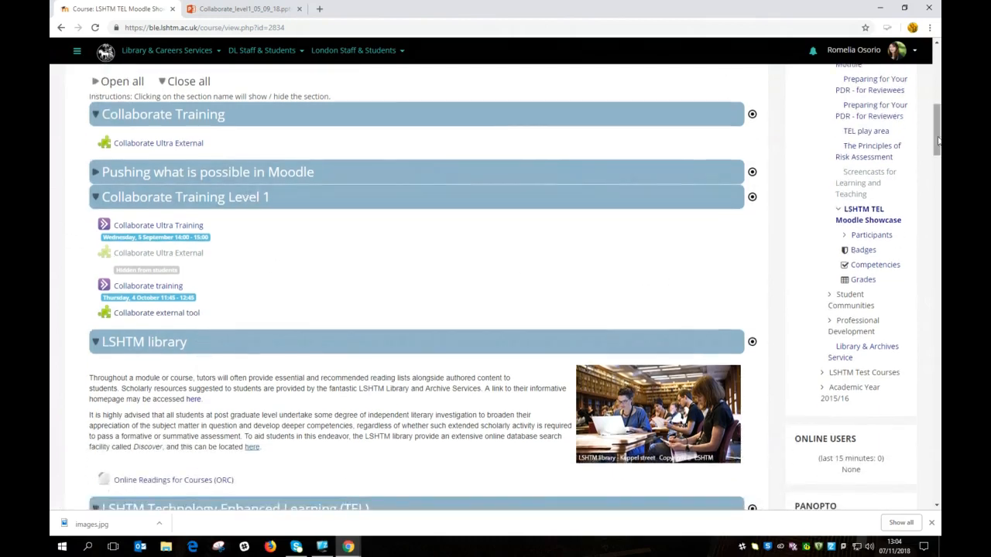
pyautogui.moveTo(938, 136); pyautogui.dragTo(938, 74)
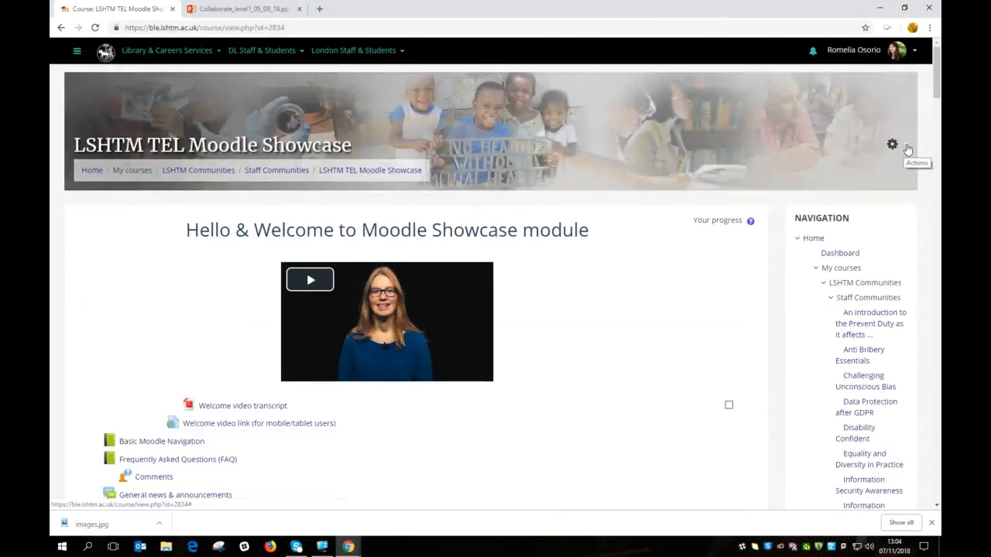
pyautogui.click(906, 148)
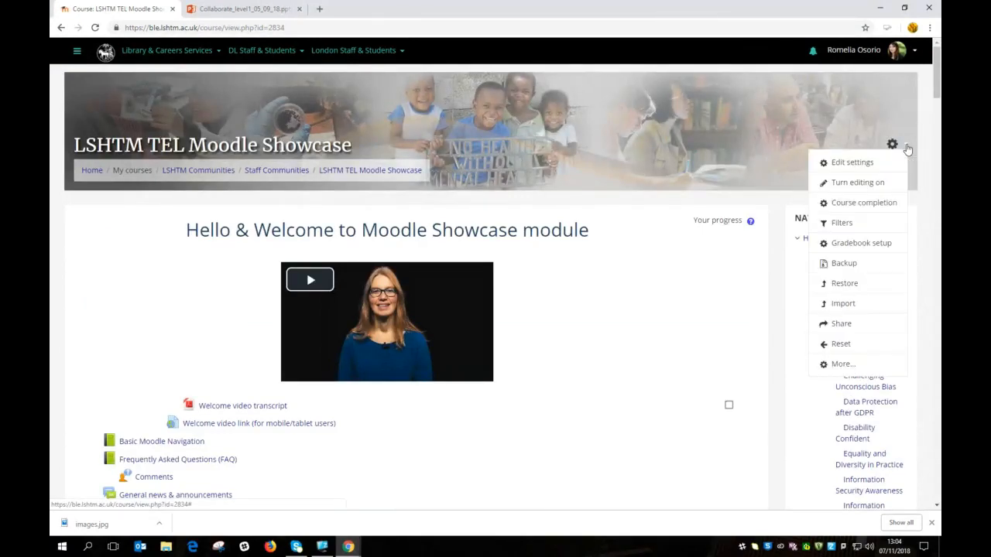
pyautogui.click(871, 189)
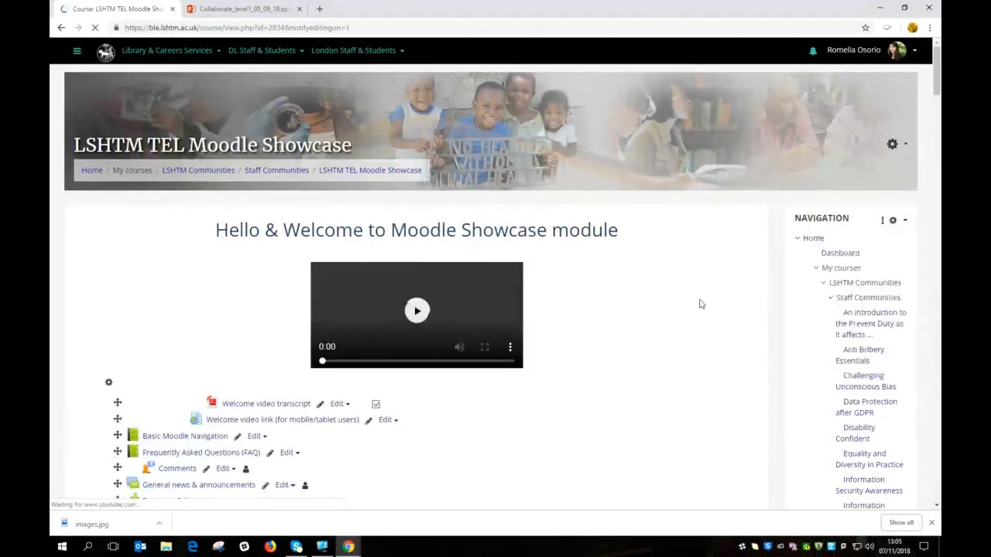
pyautogui.scroll(-2, 685, 312)
pyautogui.scroll(-4, 684, 312)
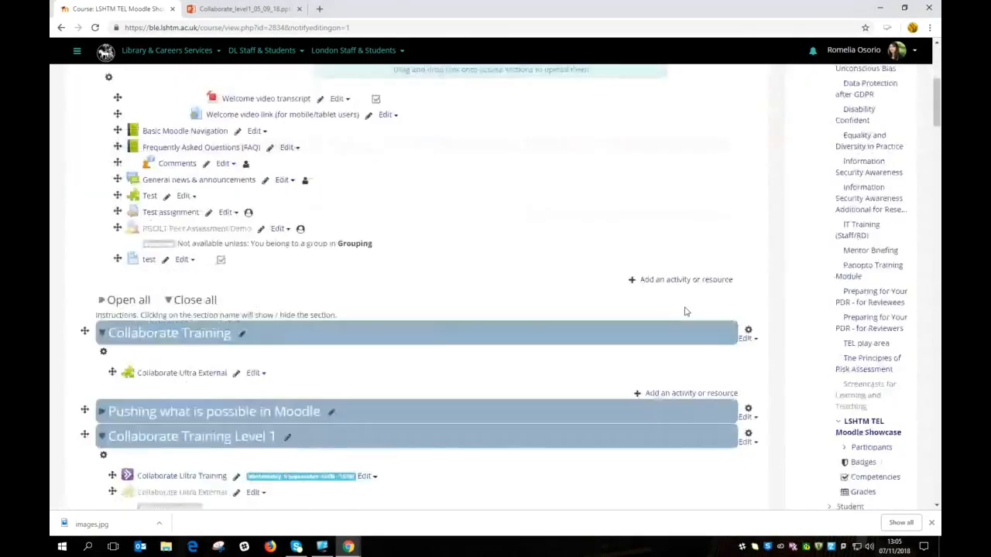
pyautogui.scroll(-1, 578, 311)
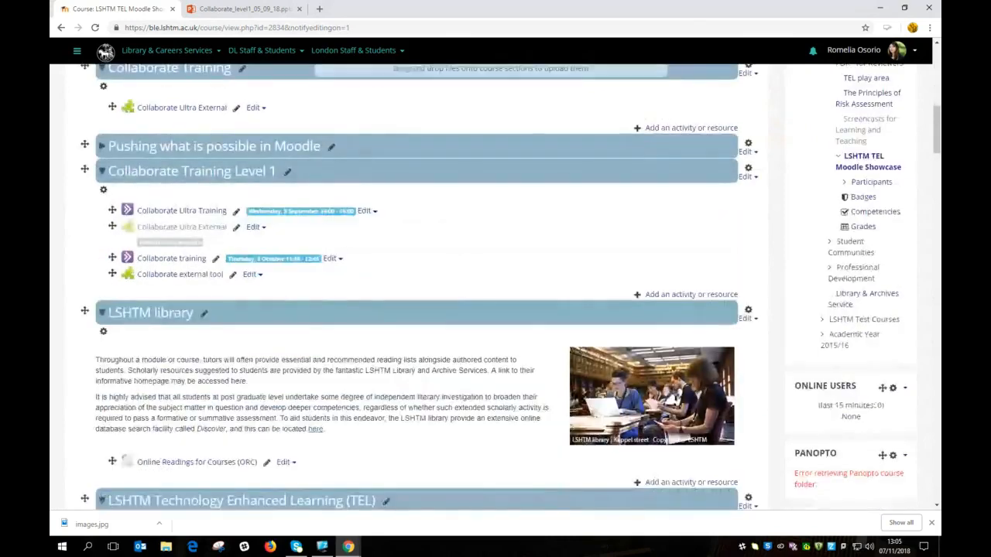
# Step: Add an External tool activity to the Collaborate Training Level 1 section
pyautogui.click(668, 295)
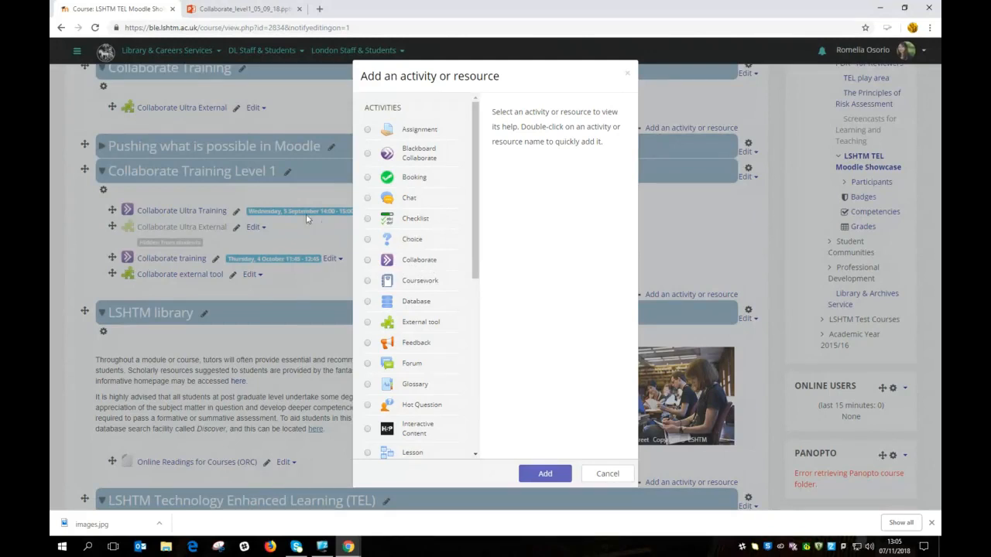
pyautogui.moveTo(477, 254); pyautogui.dragTo(475, 292)
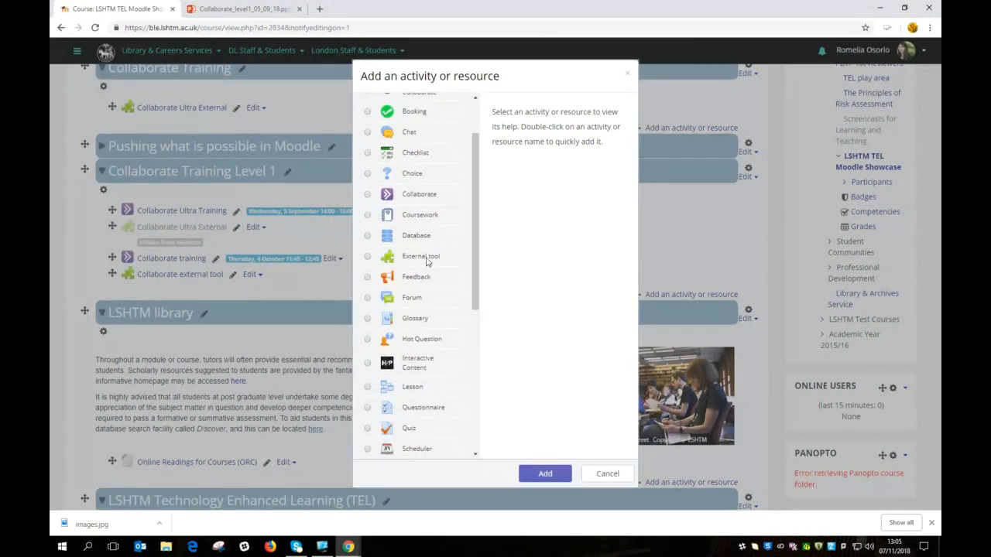
pyautogui.click(368, 260)
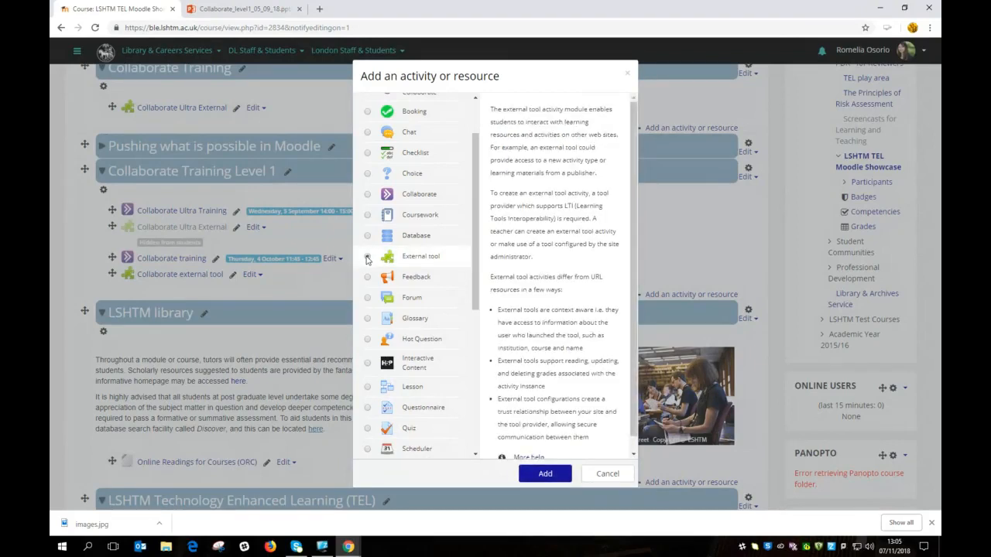
pyautogui.click(546, 476)
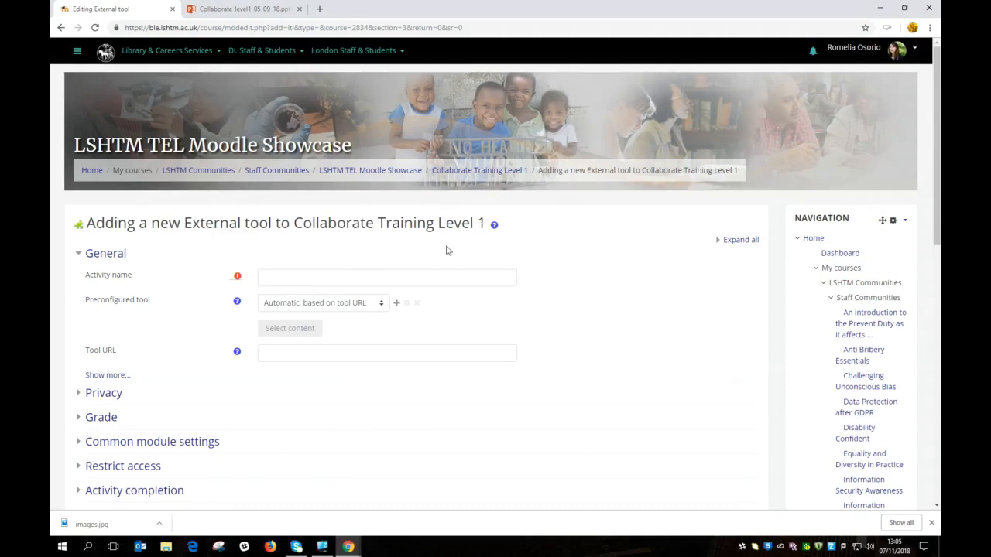
# Step: Name the activity 'Collaborate External', use the Blackboard Collaborate Ultra LTI tool, and save it
pyautogui.click(274, 277)
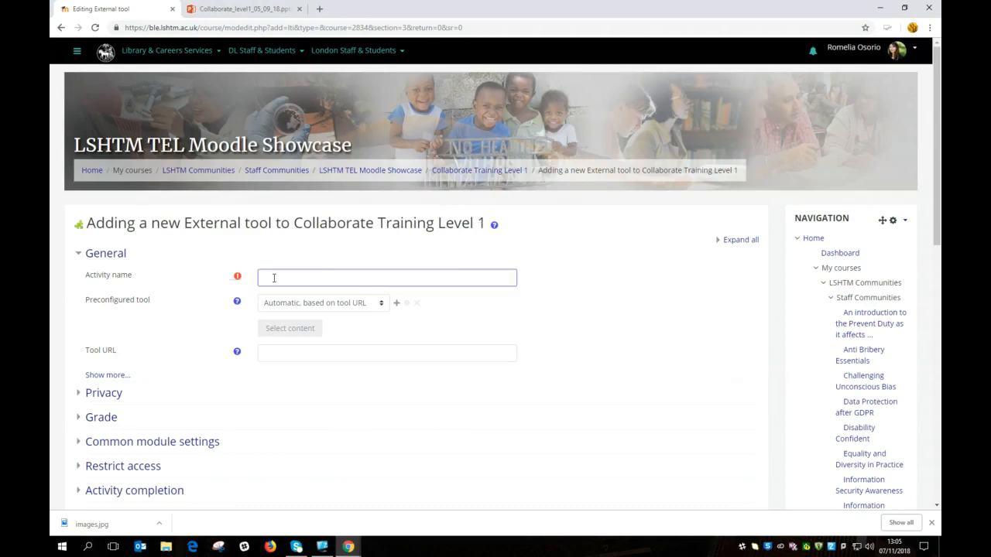
pyautogui.write('Collaborate External')
pyautogui.click(382, 308)
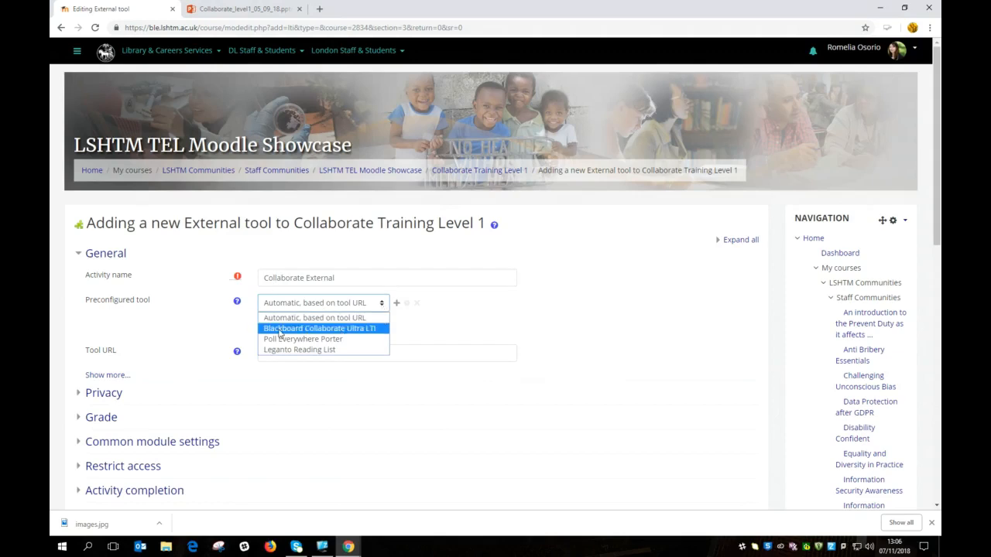
pyautogui.click(367, 329)
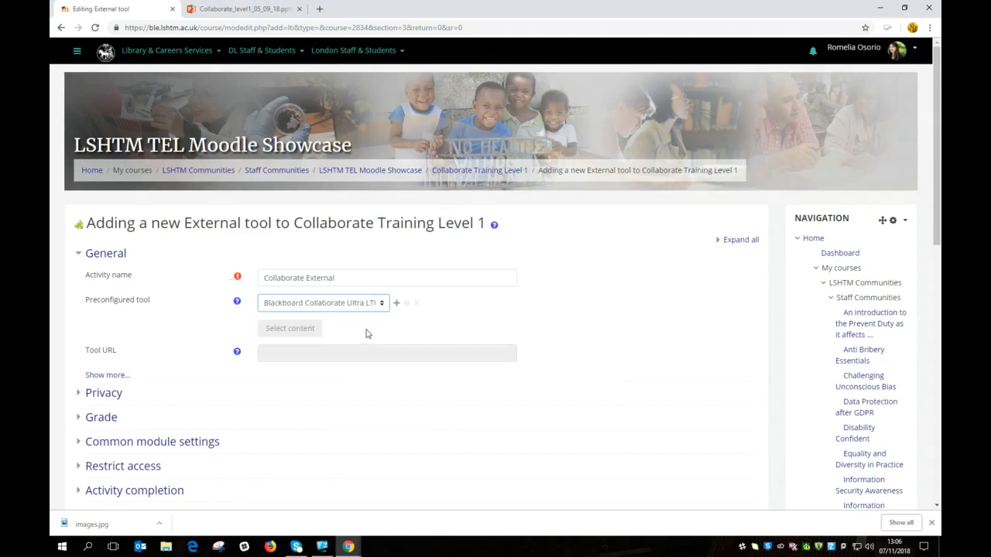
pyautogui.scroll(-3, 344, 398)
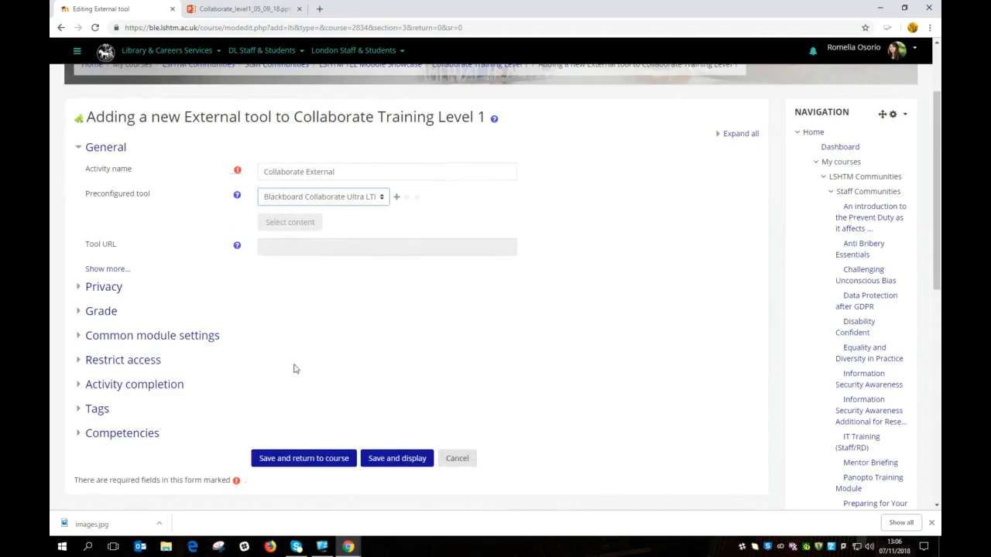
pyautogui.click(326, 462)
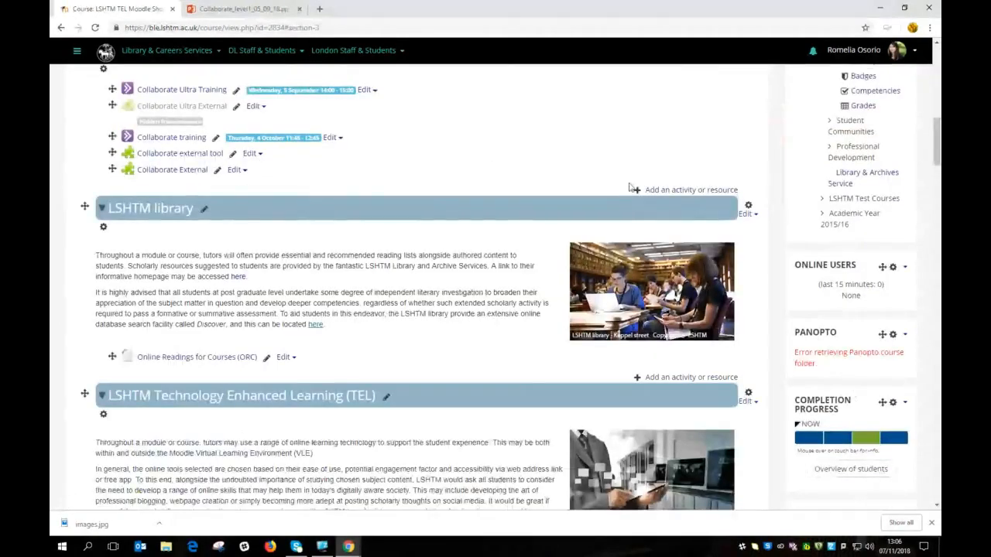
# Step: Launch the Collaborate External activity from the course page
pyautogui.scroll(1, 255, 155)
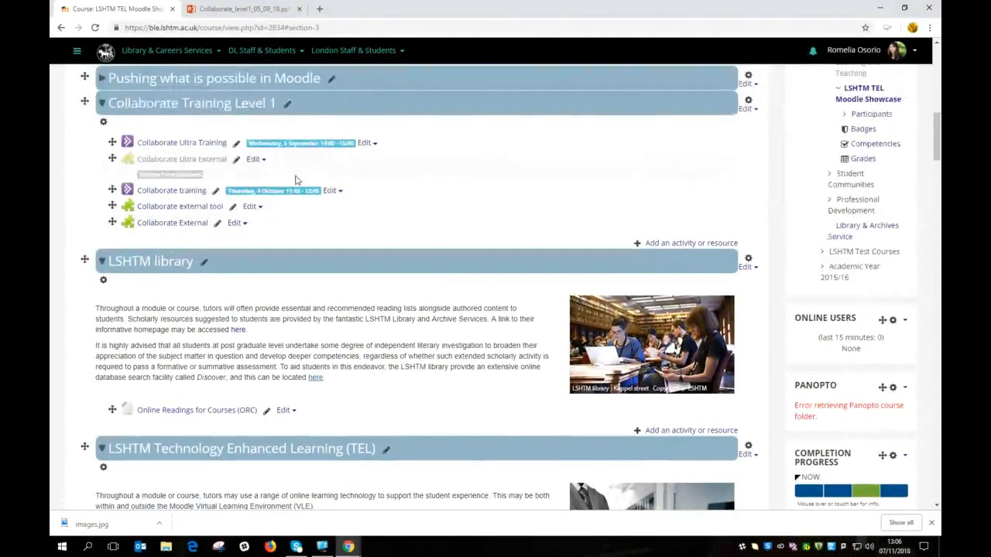
pyautogui.click(170, 225)
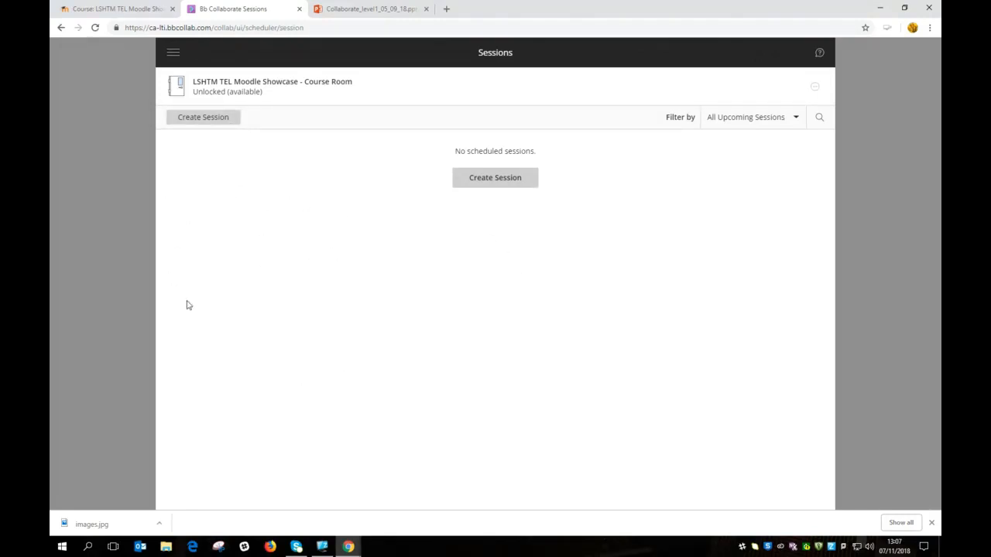
# Step: Go to Recordings and view the options for Demo 1 / recording 1
pyautogui.click(174, 54)
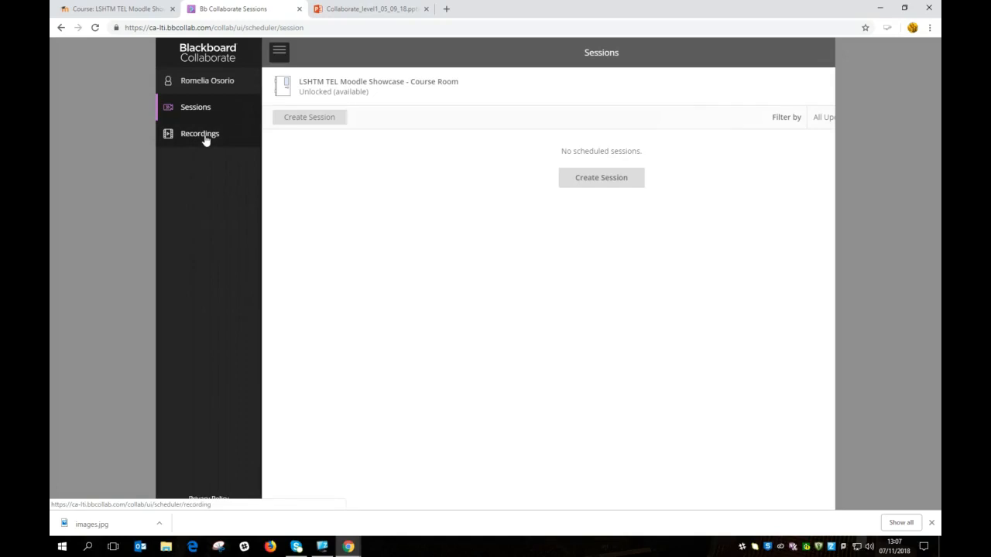
pyautogui.click(203, 136)
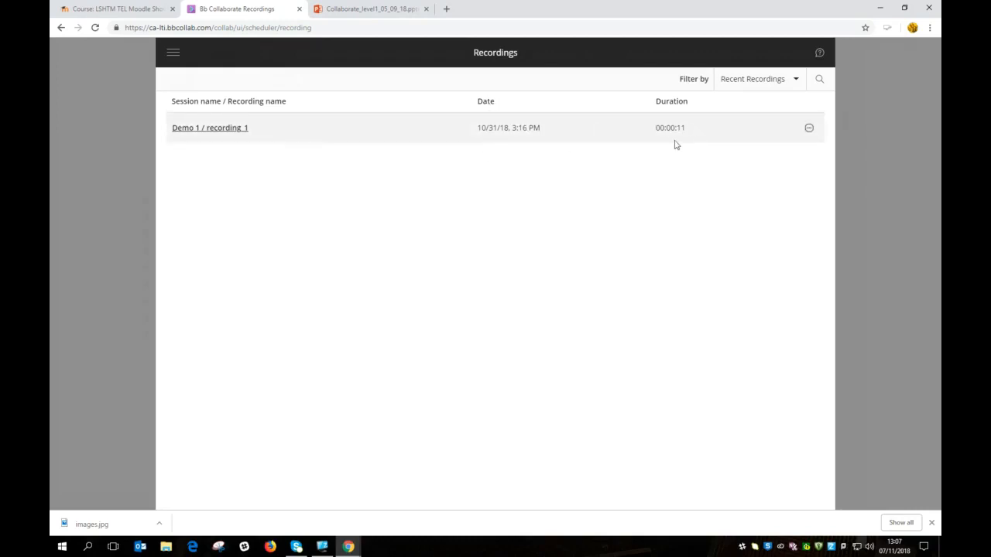
pyautogui.click(809, 130)
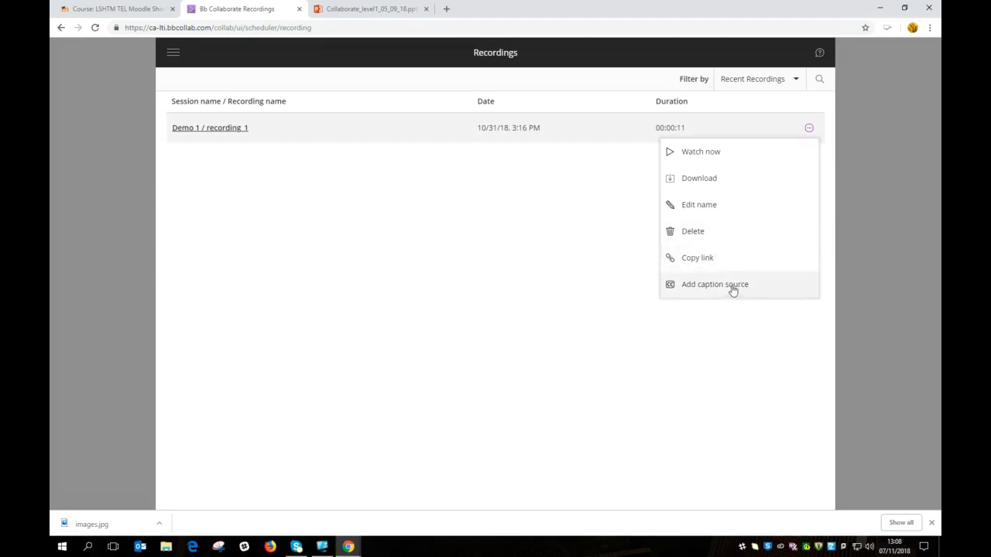
pyautogui.click(625, 232)
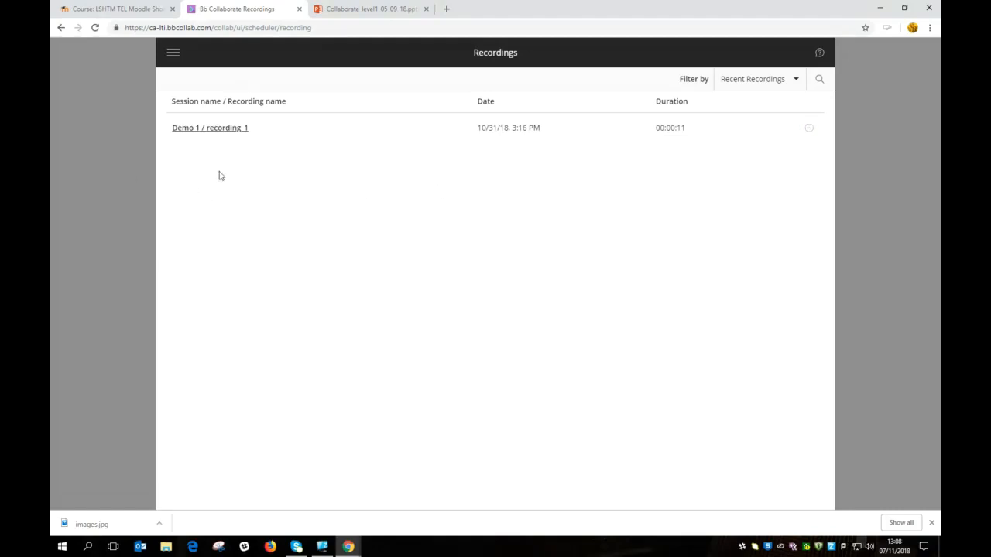
pyautogui.click(173, 54)
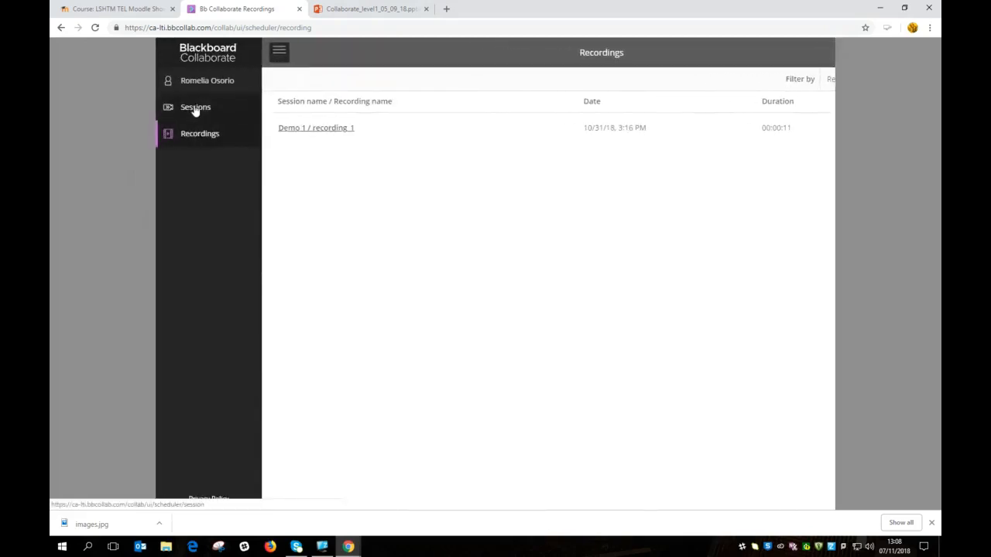
# Step: Create a new session named 'Collaborate External demo' from the Sessions list
pyautogui.click(196, 108)
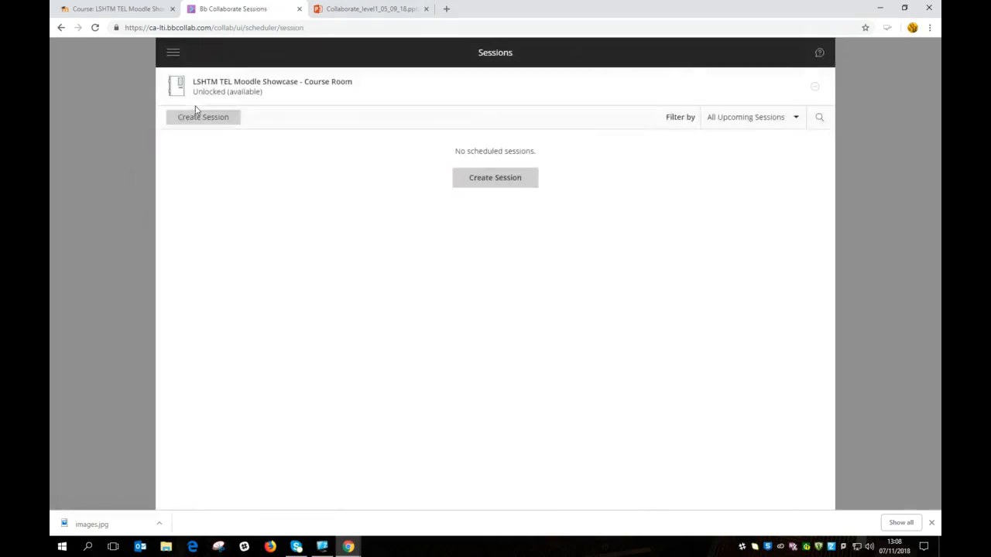
pyautogui.click(500, 181)
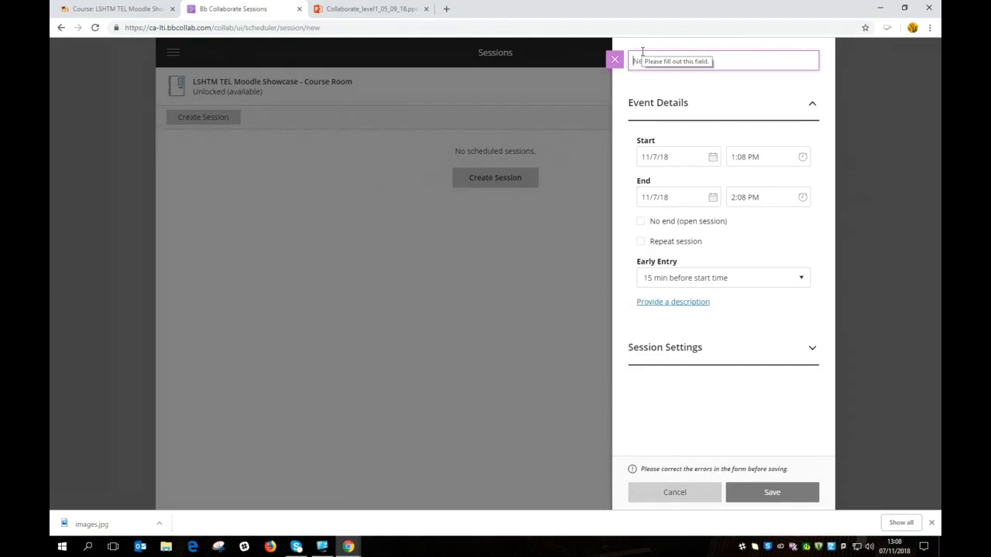
pyautogui.write('Co')
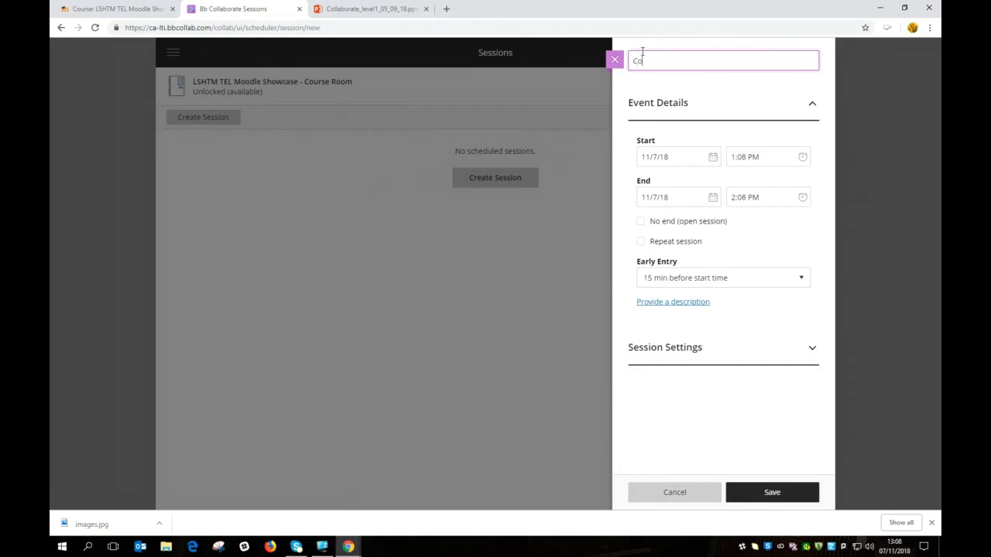
pyautogui.write('llaborate External demo')
pyautogui.press('Return')
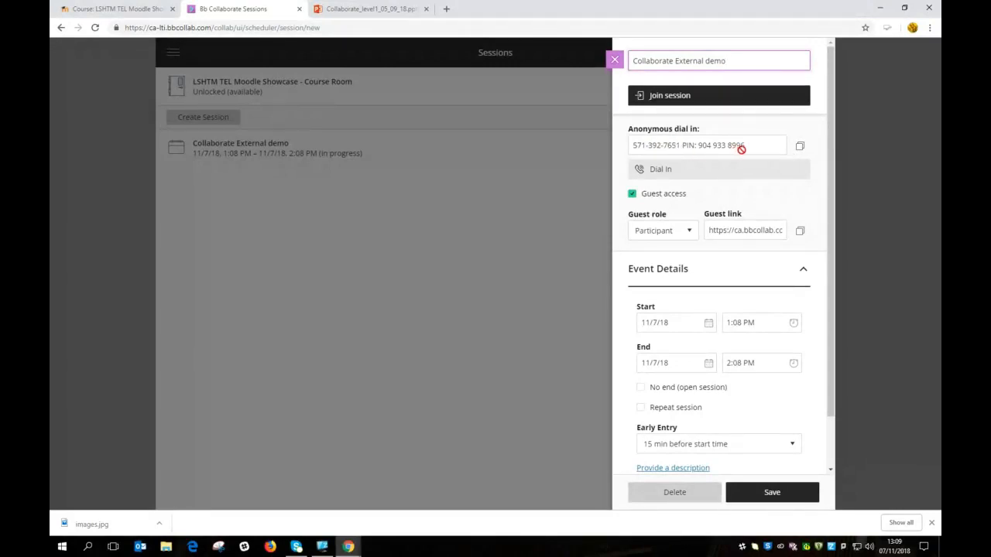
# Step: Expand Session Settings and disable attendees joining the session by telephone
pyautogui.click(823, 199)
pyautogui.moveTo(829, 225); pyautogui.dragTo(829, 291)
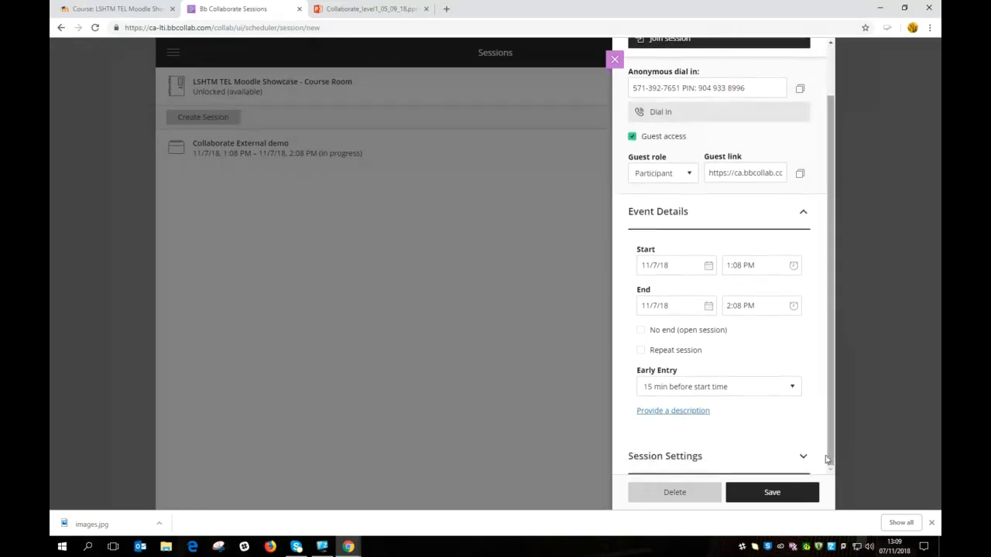
pyautogui.click(803, 458)
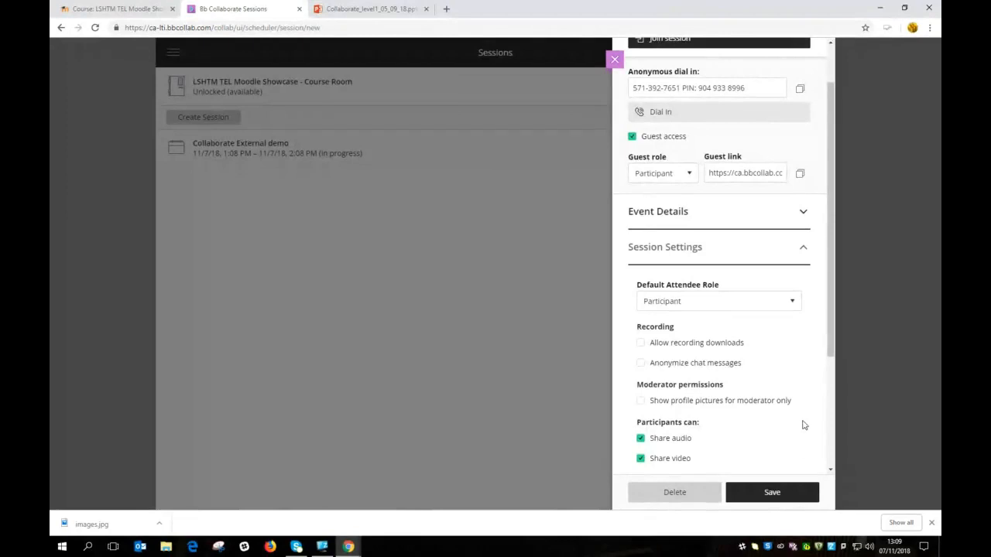
pyautogui.scroll(-3, 819, 368)
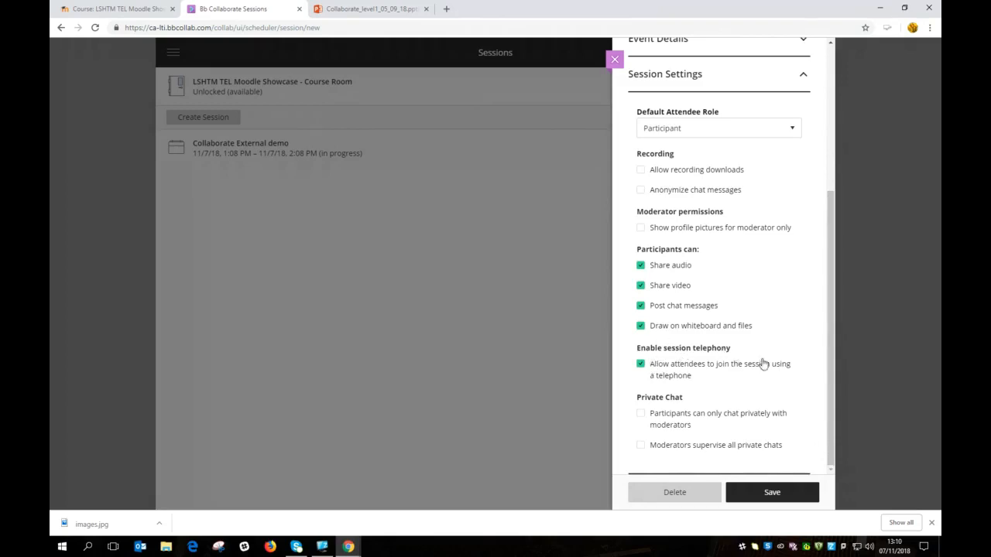
pyautogui.click(641, 364)
pyautogui.moveTo(832, 387); pyautogui.dragTo(836, 253)
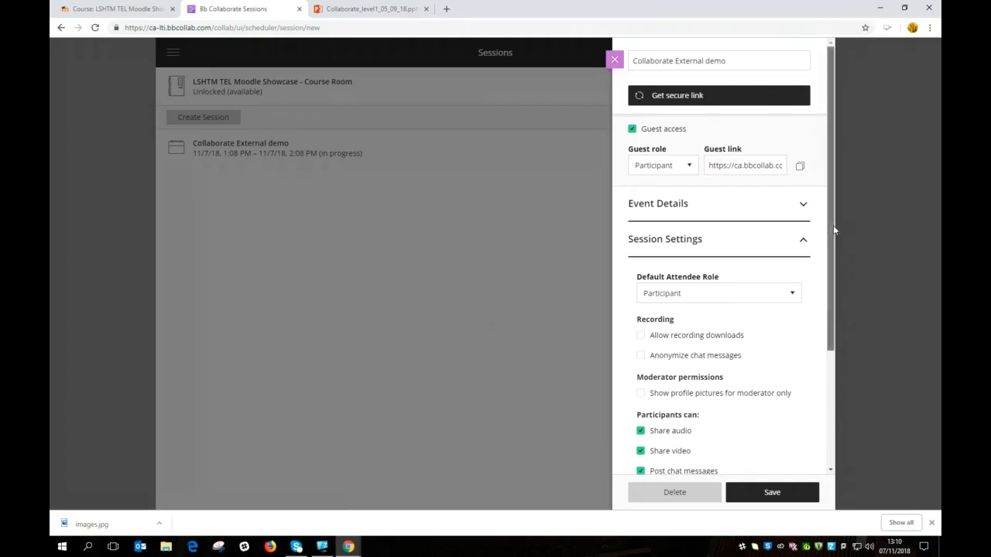
pyautogui.moveTo(833, 226); pyautogui.dragTo(808, 372)
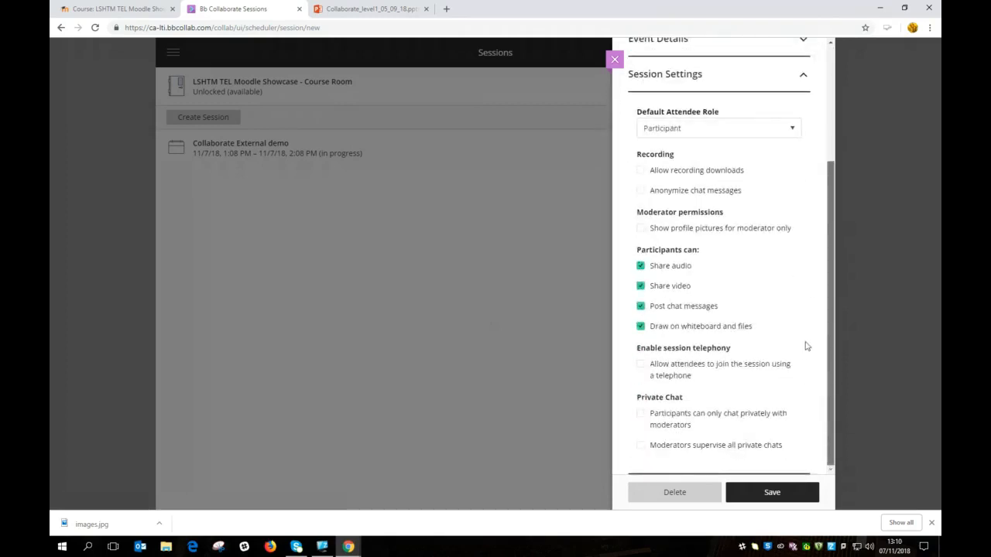
pyautogui.scroll(2, 805, 310)
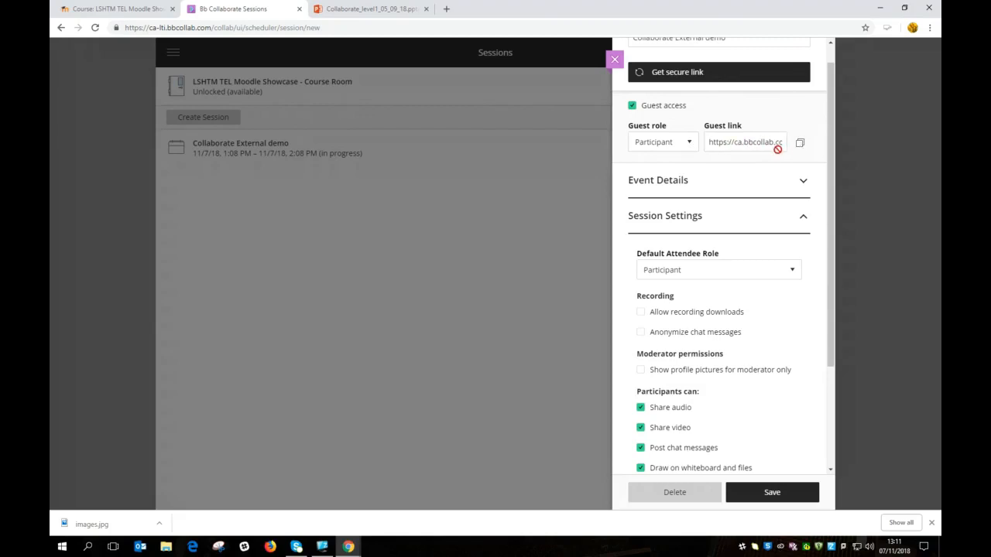
# Step: Change the guest role from Participant to Presenter
pyautogui.click(691, 144)
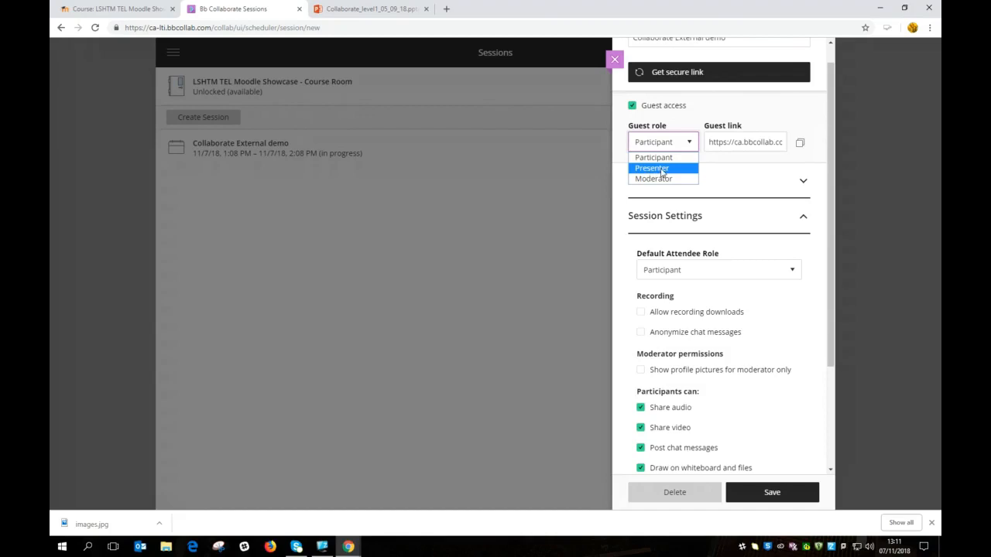
pyautogui.click(662, 169)
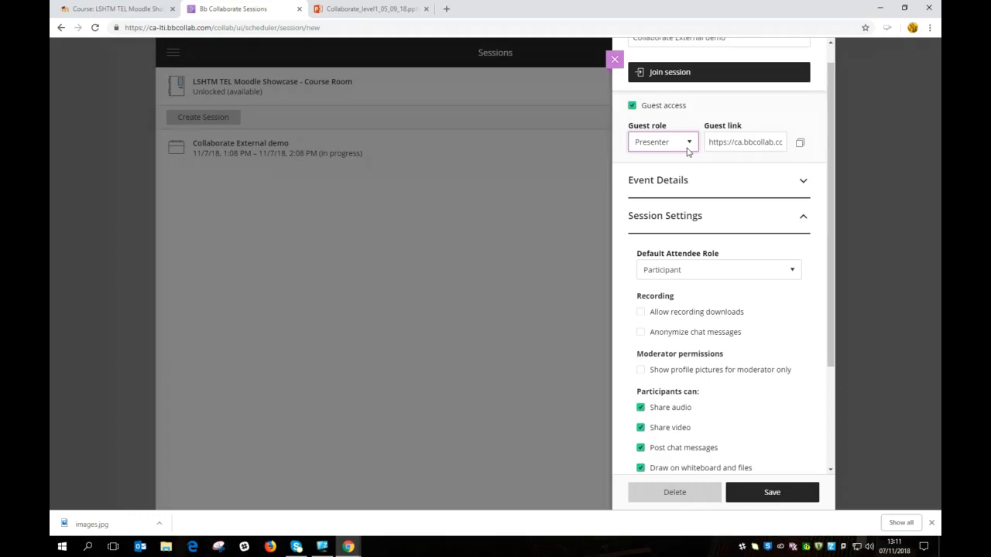
# Step: Expand Event Details to show the 11/7/18, 1:08–2:08 PM session times
pyautogui.click(687, 147)
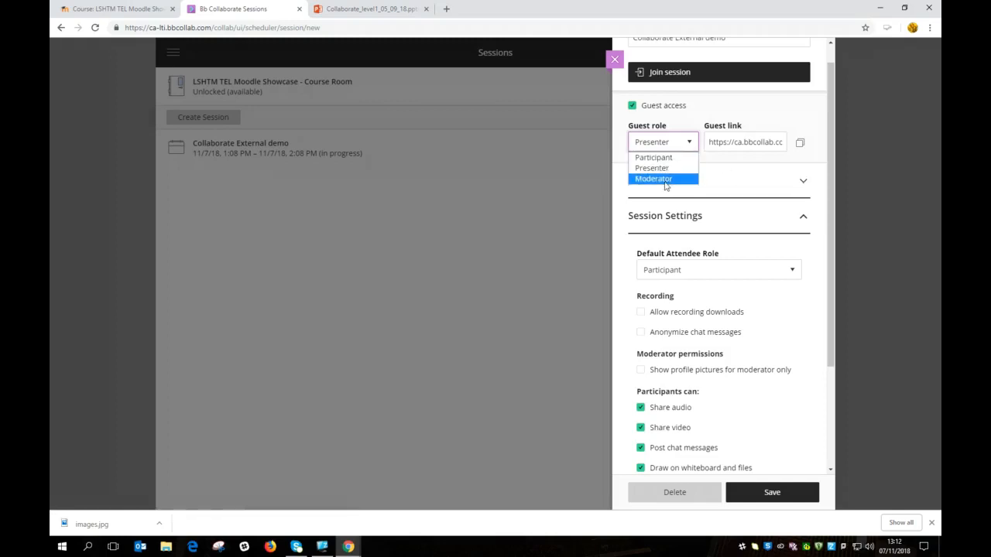
pyautogui.click(719, 180)
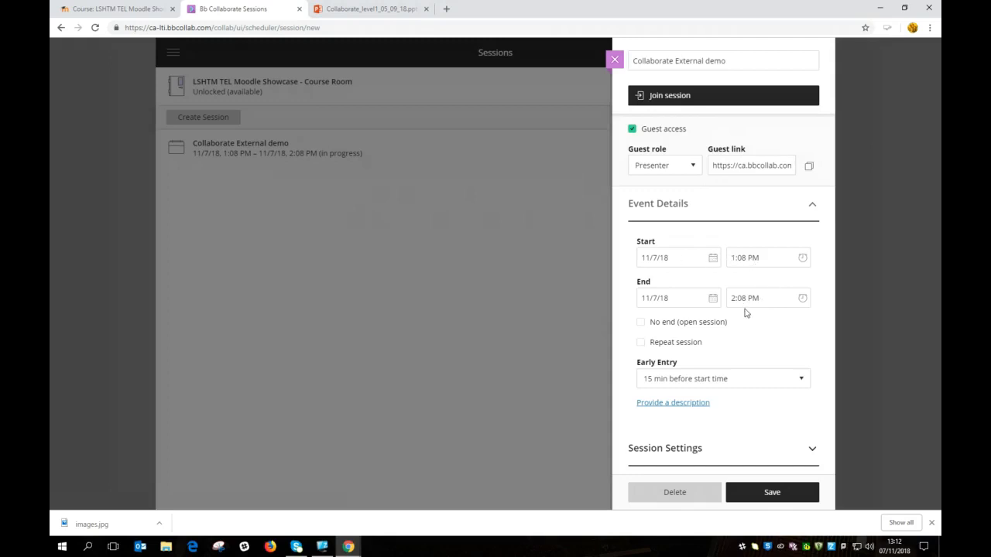
# Step: Make the session repeat weekly, every week, with the repetition ending on a specific date
pyautogui.click(642, 324)
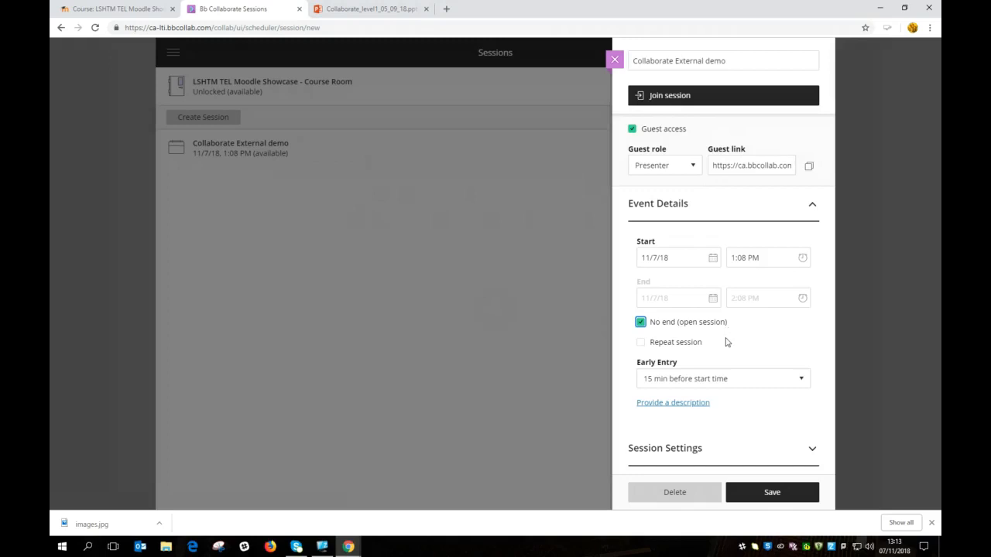
pyautogui.click(641, 322)
pyautogui.click(642, 343)
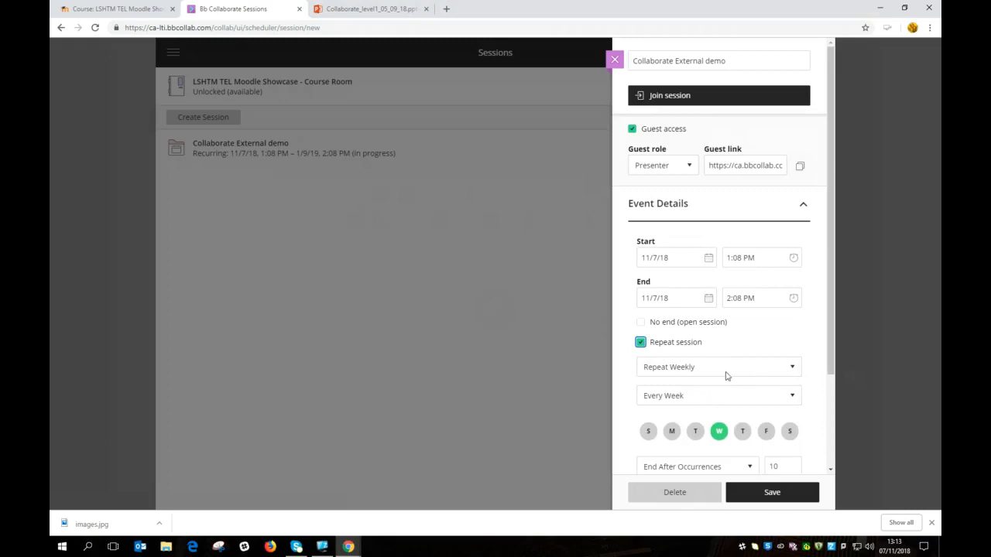
pyautogui.click(794, 370)
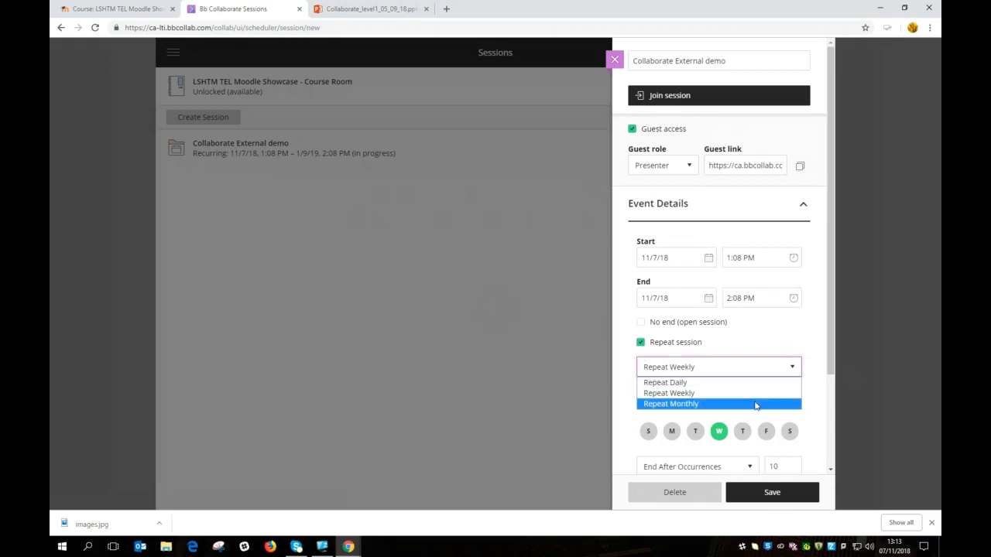
pyautogui.click(813, 390)
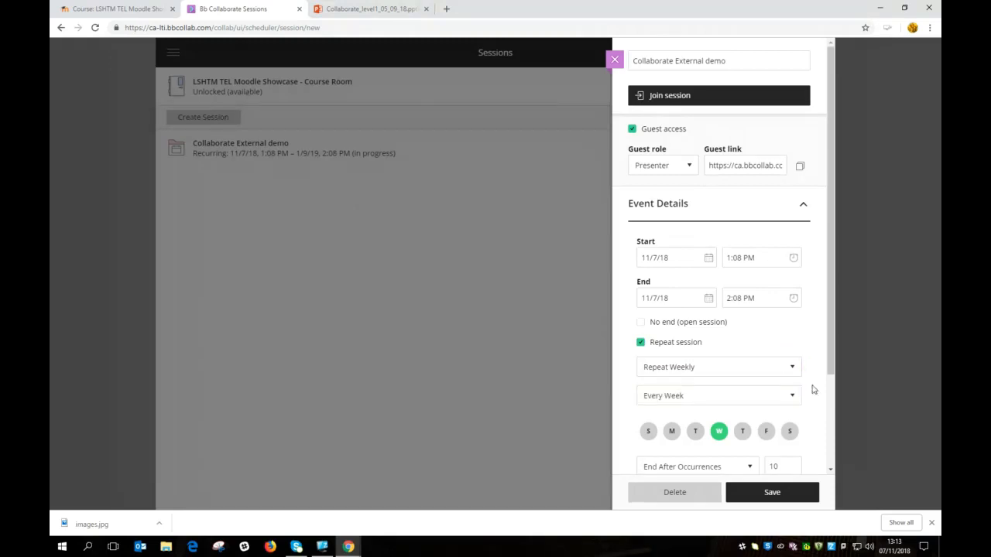
pyautogui.click(793, 398)
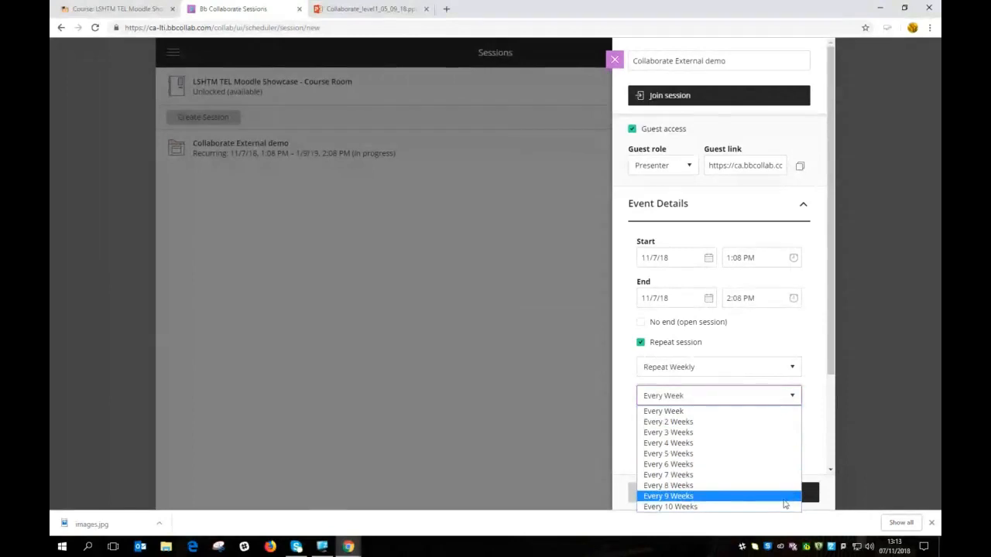
pyautogui.click(813, 449)
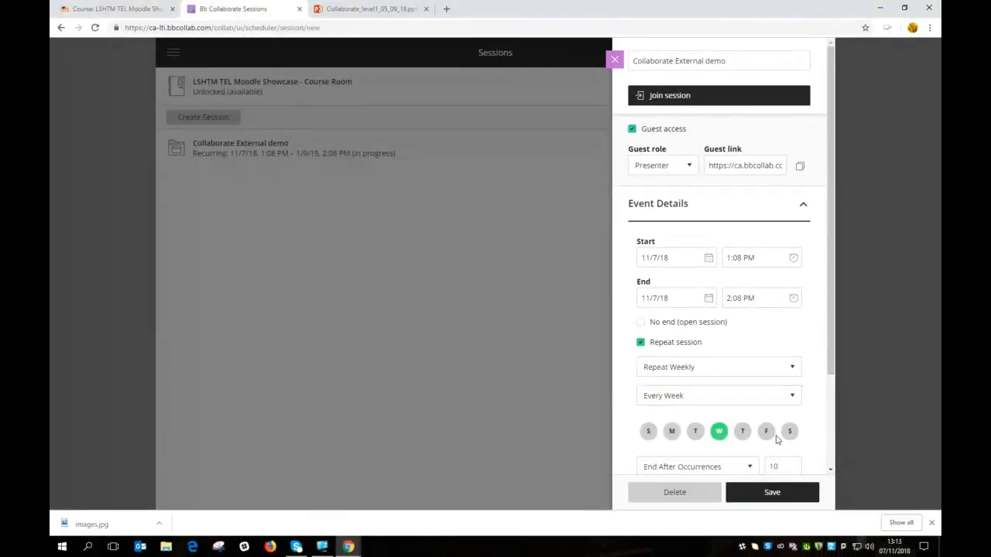
pyautogui.scroll(-2, 808, 436)
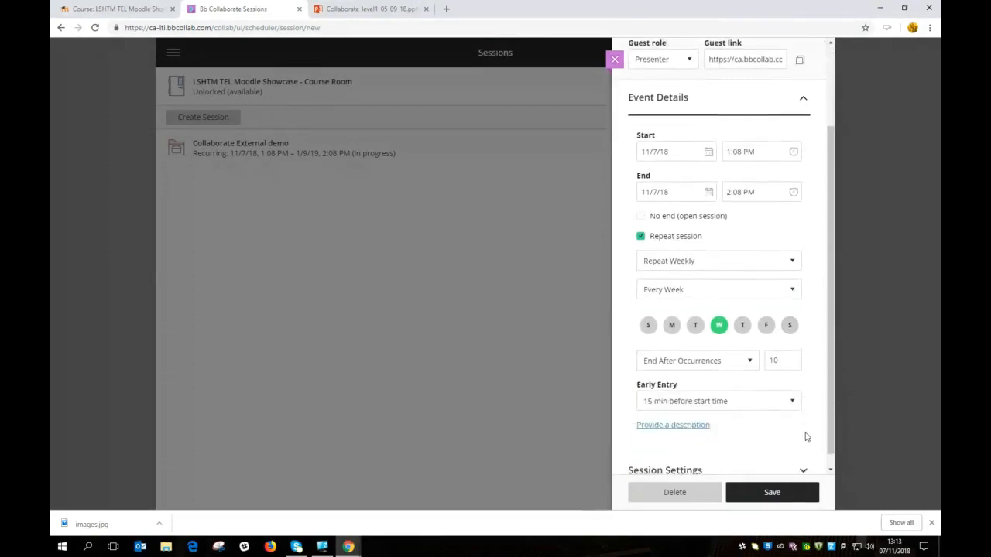
pyautogui.click(750, 361)
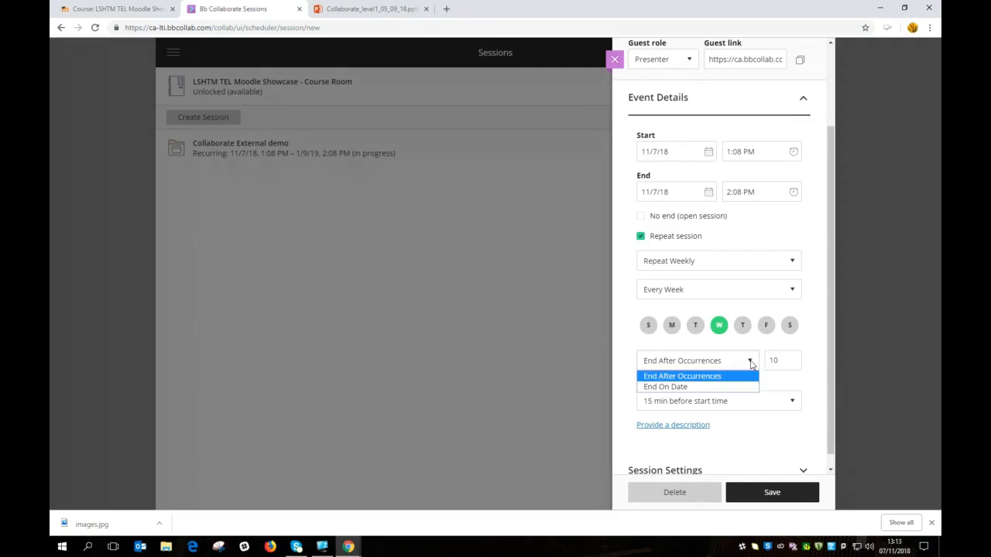
pyautogui.click(700, 388)
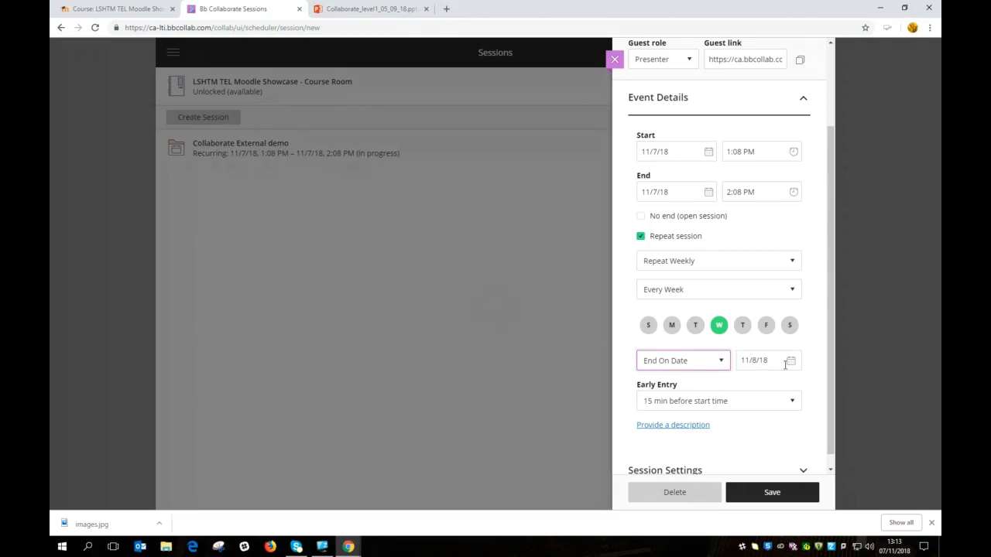
pyautogui.click(722, 363)
pyautogui.click(781, 387)
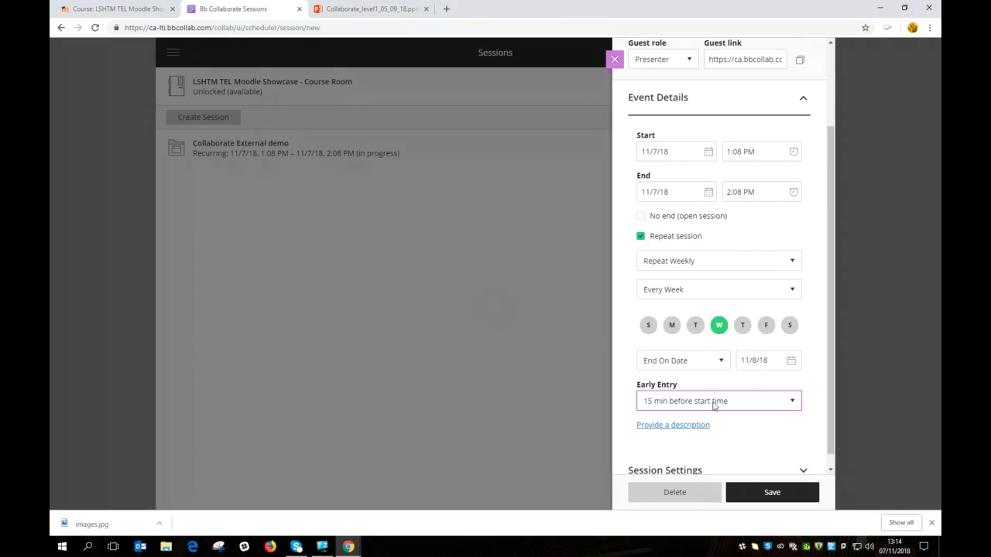
pyautogui.click(794, 402)
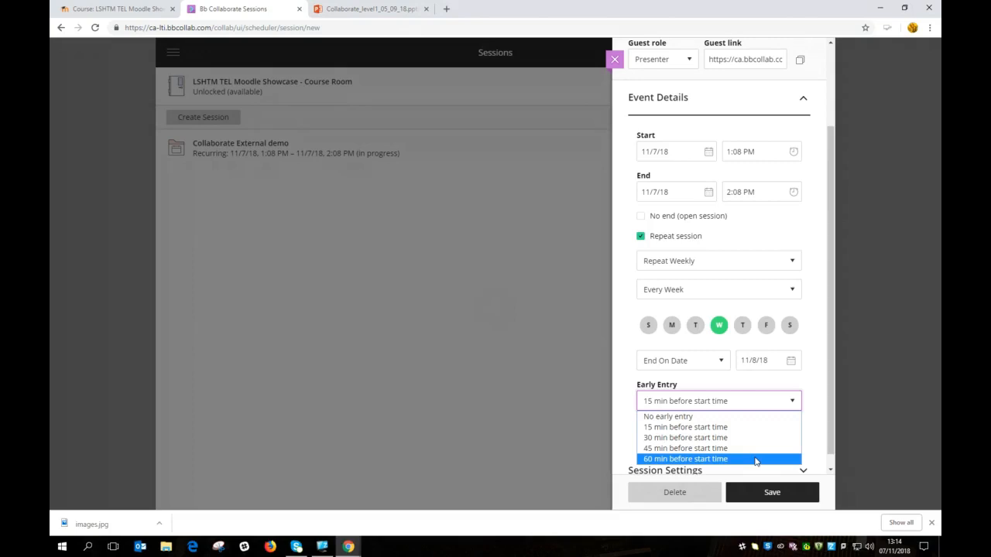
pyautogui.click(793, 401)
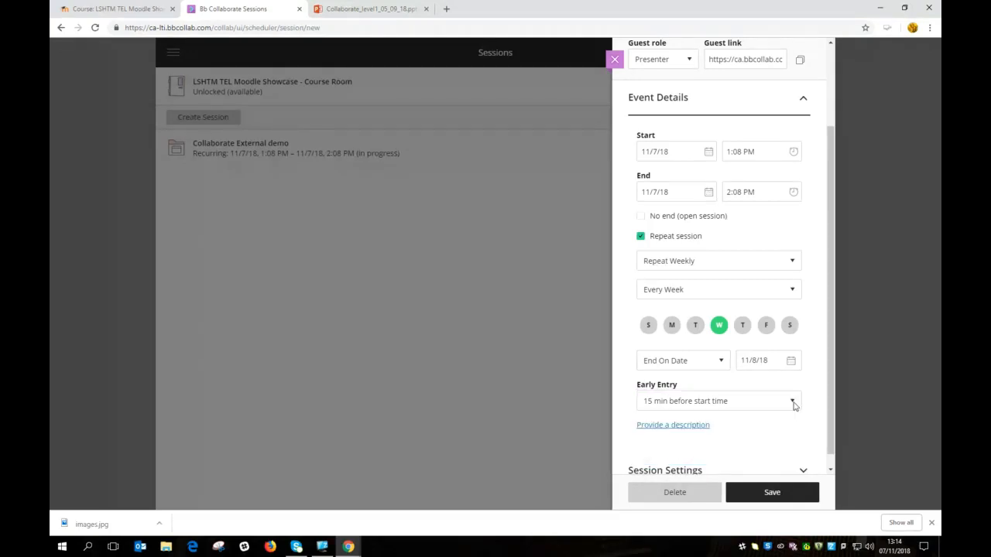
pyautogui.scroll(-1, 795, 431)
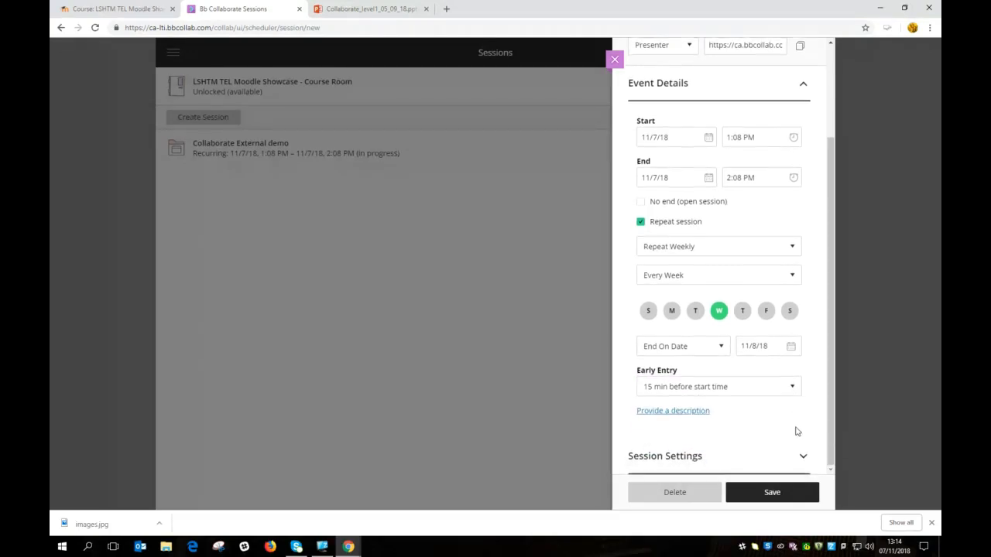
# Step: Tick Allow recording downloads, Anonymize chat messages and Show profile pictures for moderator only
pyautogui.click(801, 461)
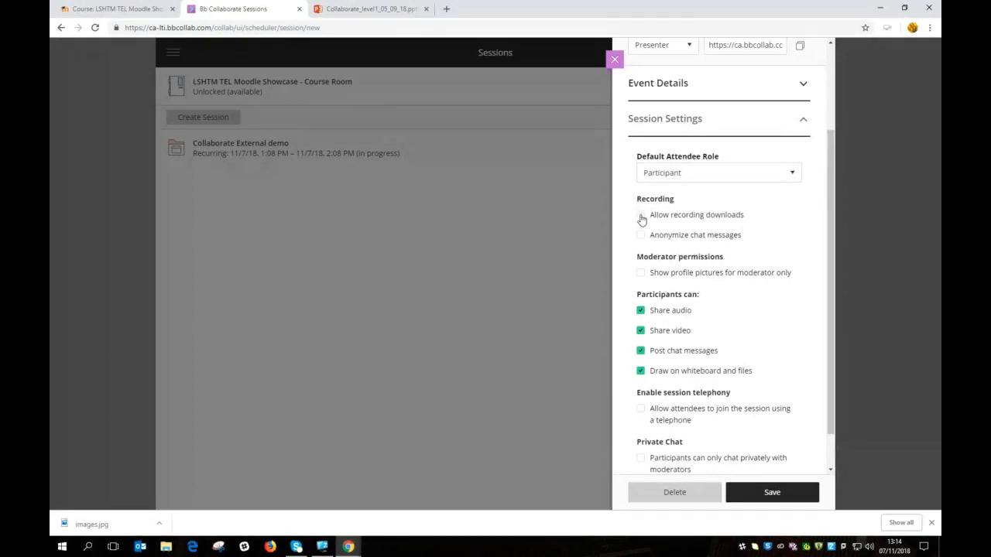
pyautogui.click(642, 220)
pyautogui.click(642, 239)
pyautogui.scroll(-2, 778, 260)
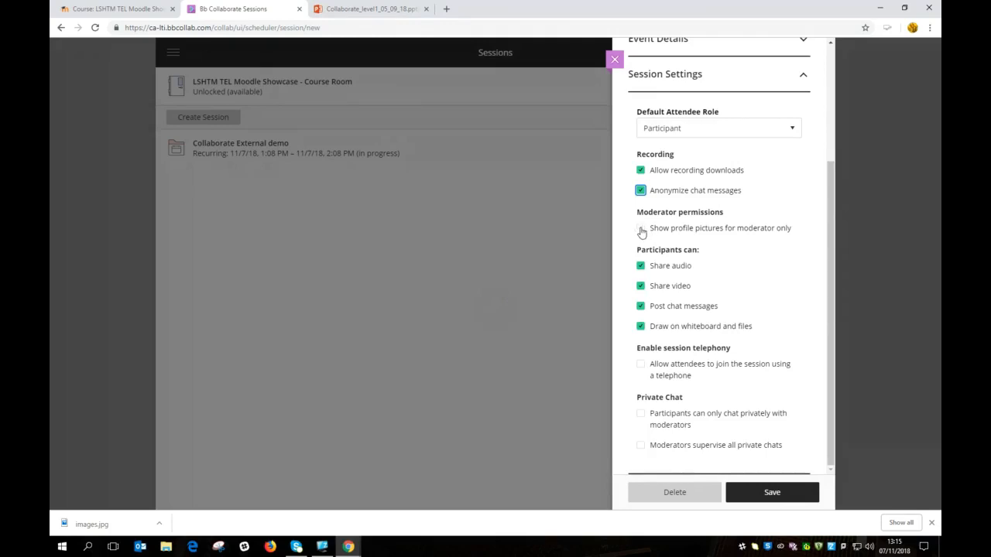
pyautogui.click(641, 231)
# Step: Turn off participant video sharing, restrict private chat to moderators, and let moderators supervise private chats
pyautogui.click(641, 287)
pyautogui.click(641, 417)
pyautogui.click(641, 447)
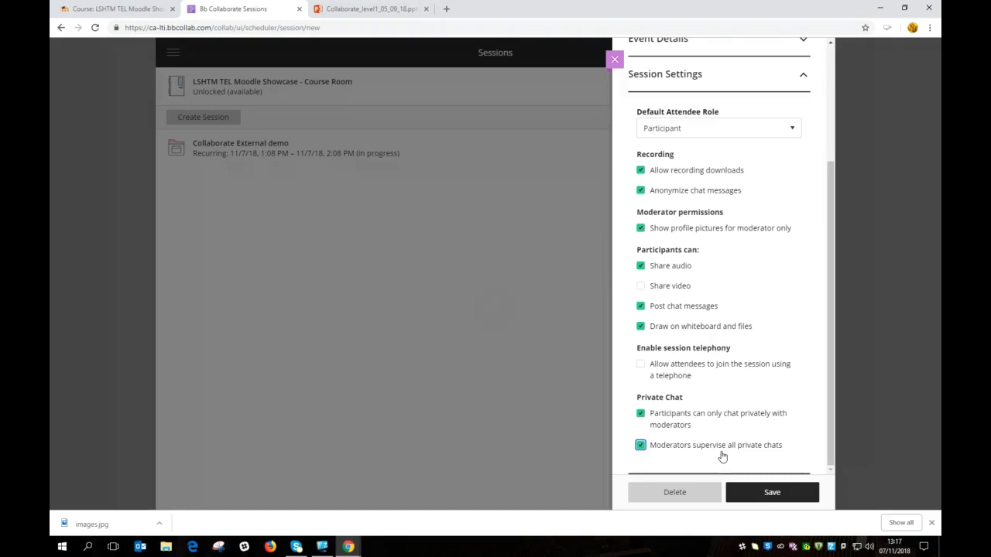
pyautogui.moveTo(828, 415)
pyautogui.mouseDown()
pyautogui.moveTo(845, 284)
pyautogui.moveTo(834, 291)
pyautogui.moveTo(828, 401)
pyautogui.moveTo(814, 400)
pyautogui.mouseUp()
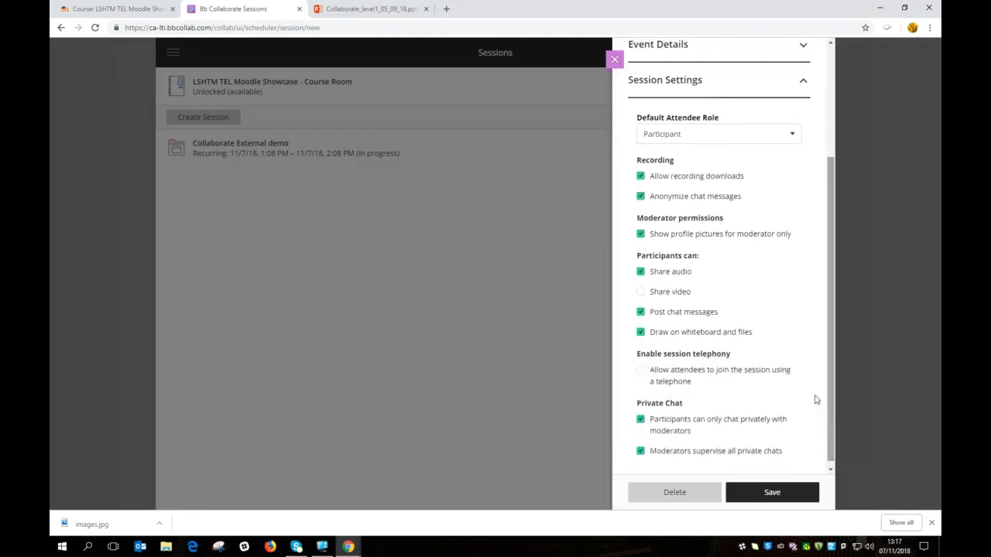
# Step: Save the settings and join today's occurrence of the Collaborate External demo session
pyautogui.click(772, 493)
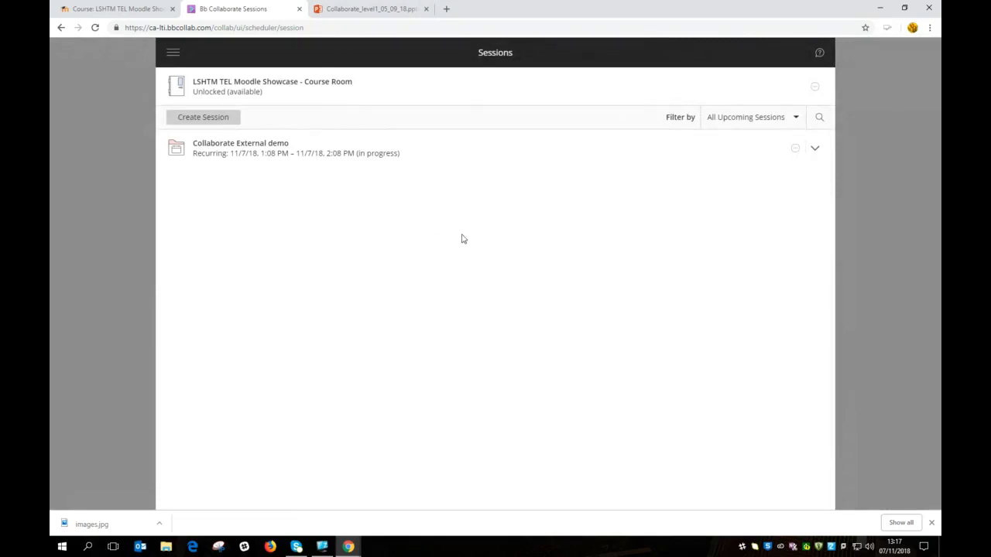
pyautogui.click(256, 148)
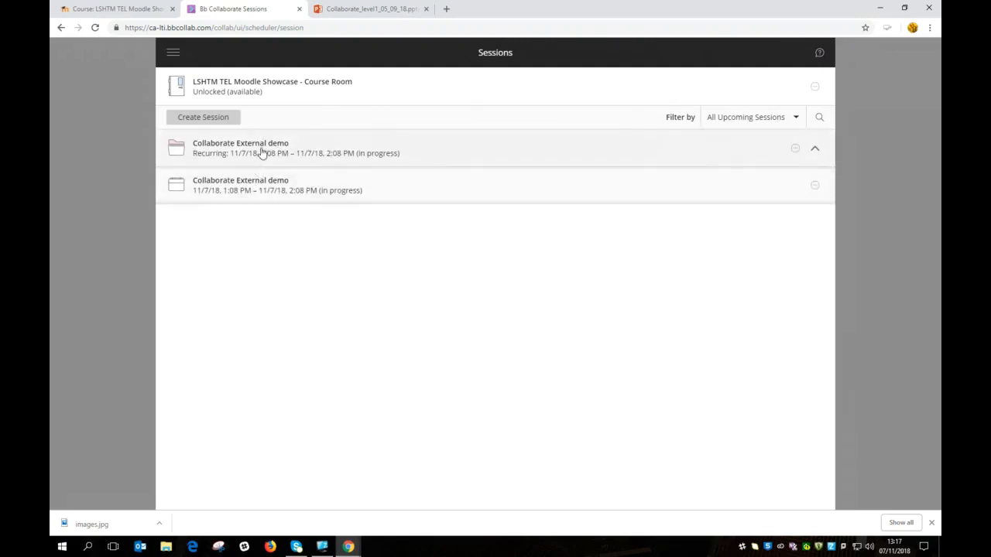
pyautogui.click(267, 185)
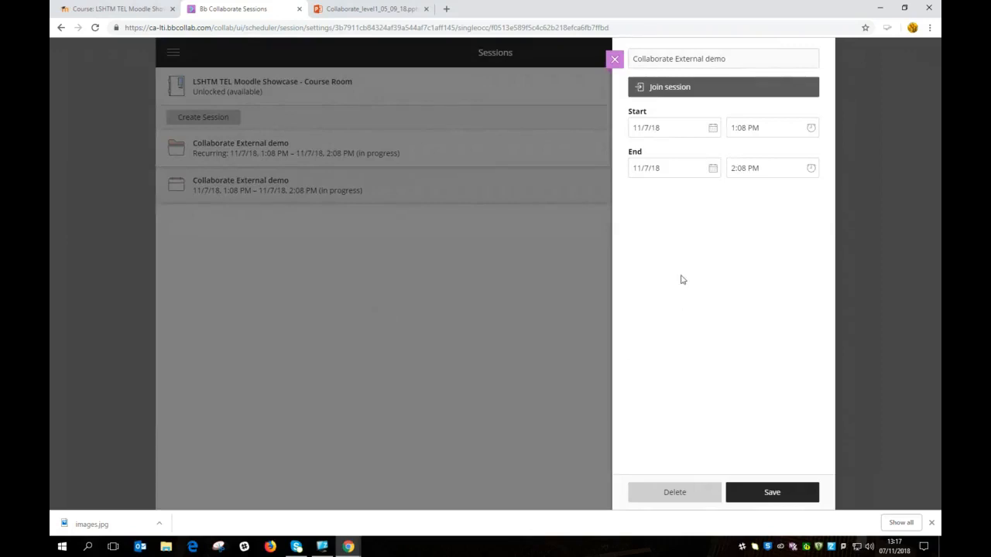
pyautogui.click(671, 88)
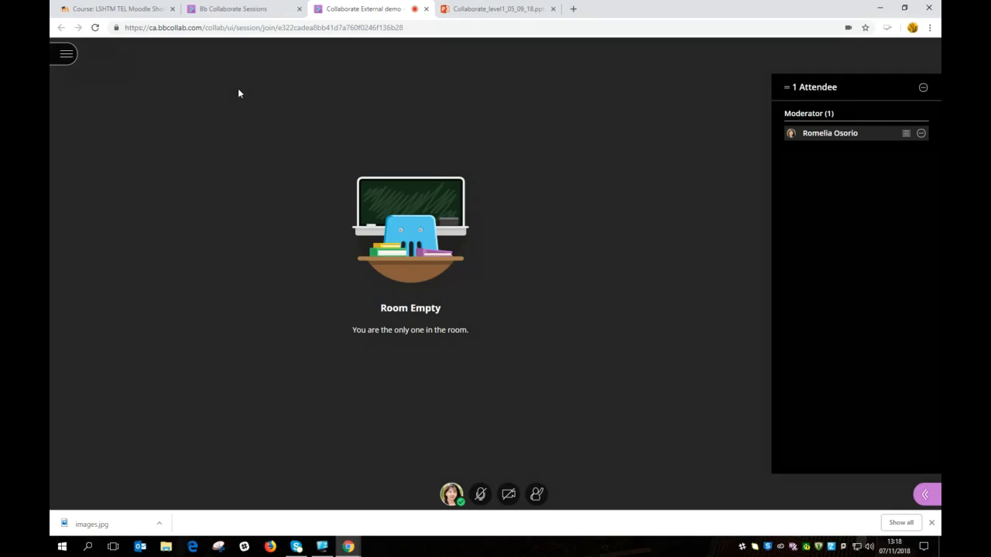
# Step: In the Moodle course, pick Collaborate as a new activity for Collaborate Training Level 1
pyautogui.click(114, 9)
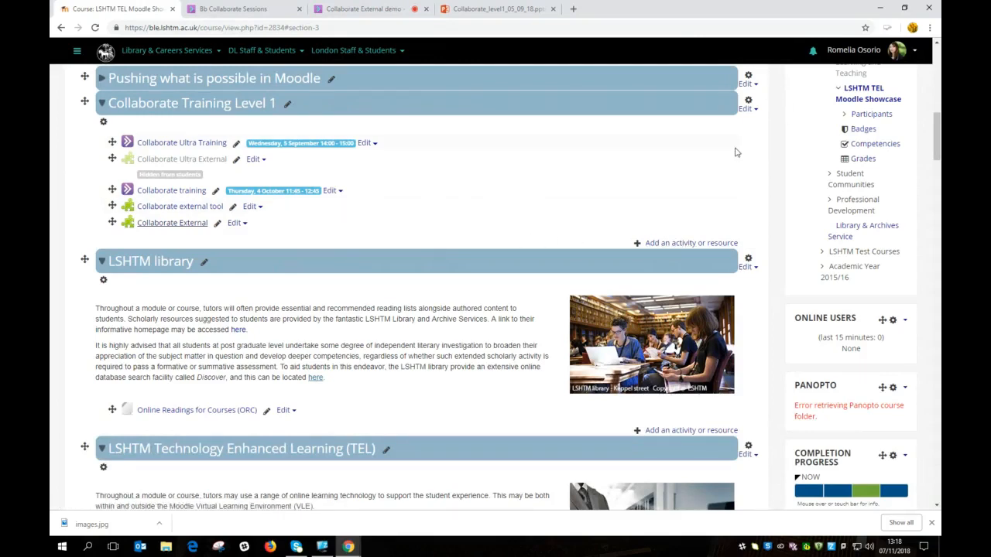
pyautogui.click(688, 243)
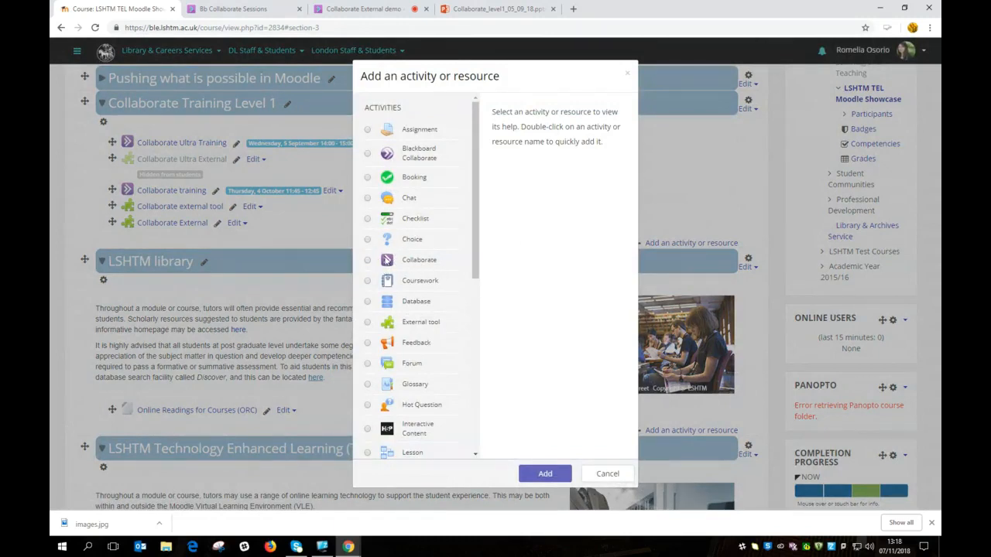
pyautogui.click(369, 263)
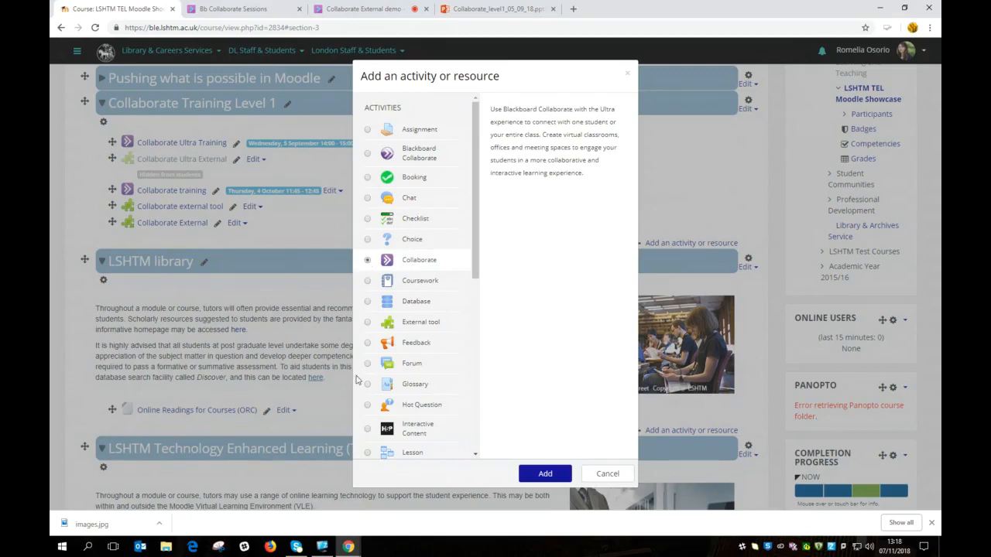
# Step: Add the Collaborate activity, name the session 'Collaborate Ultra', and scroll through the form
pyautogui.click(545, 475)
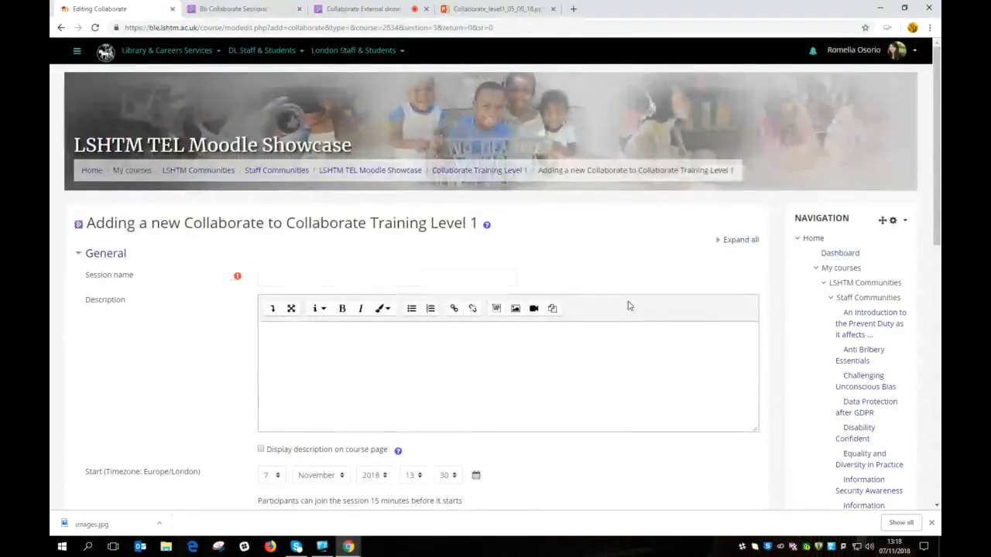
pyautogui.click(294, 276)
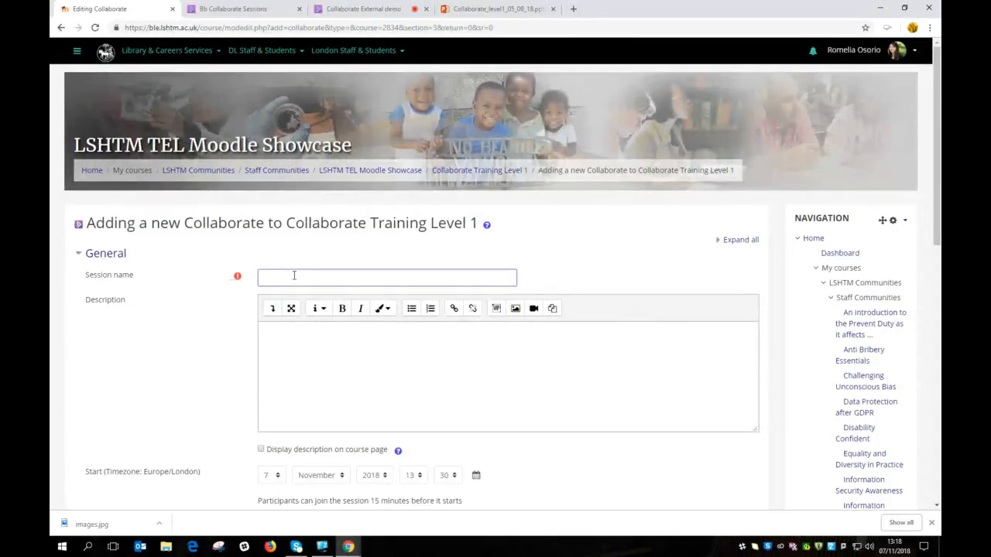
pyautogui.write('Coll')
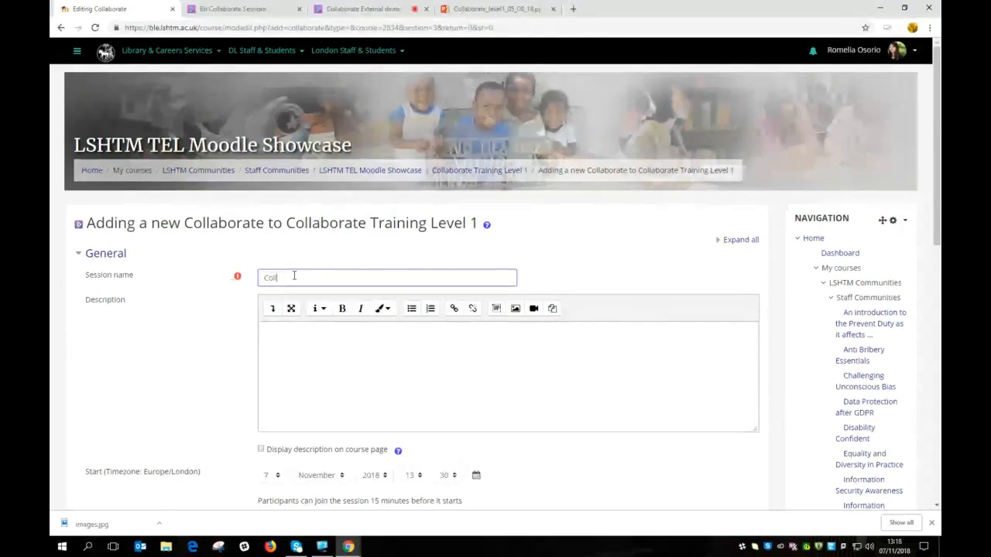
pyautogui.write('aborate Ultra')
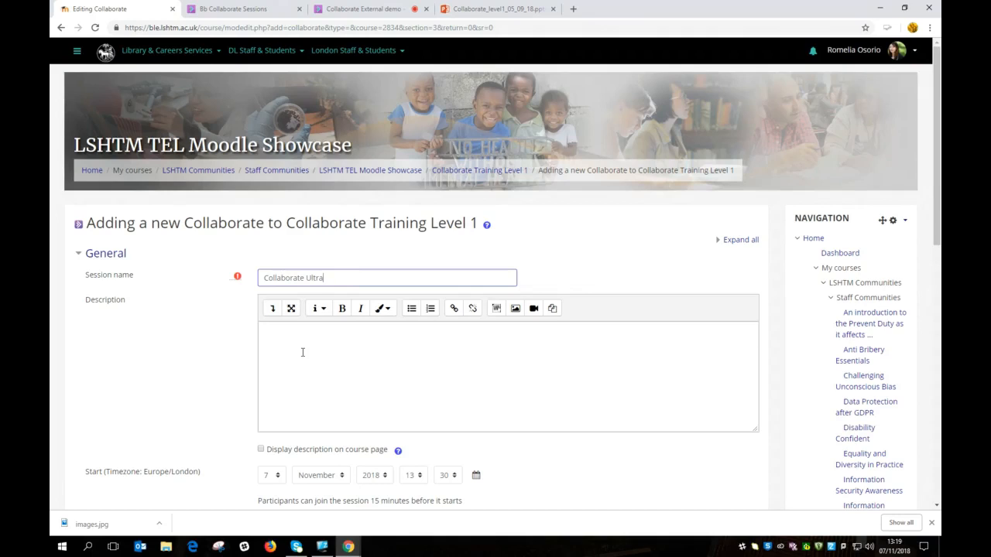
pyautogui.scroll(-1, 306, 373)
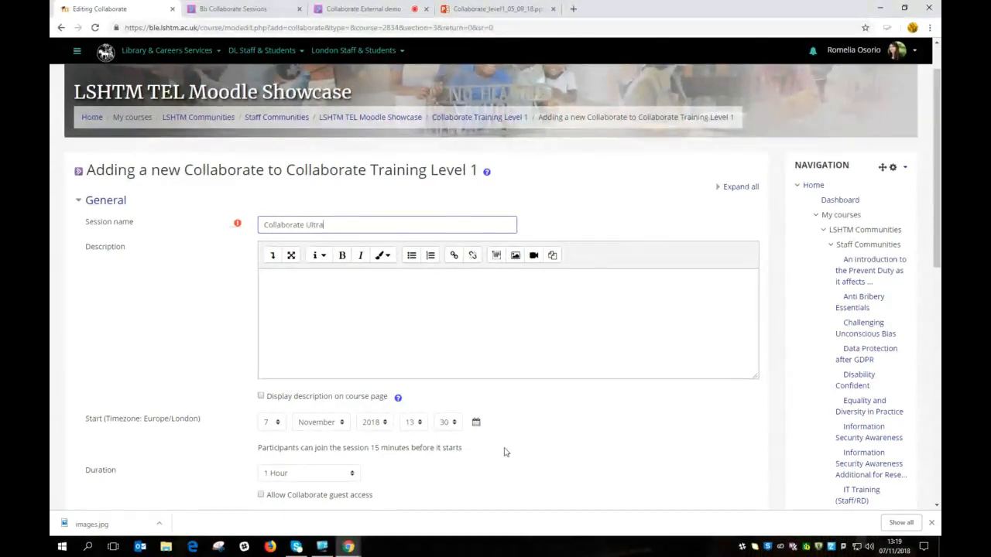
pyautogui.scroll(-1, 505, 452)
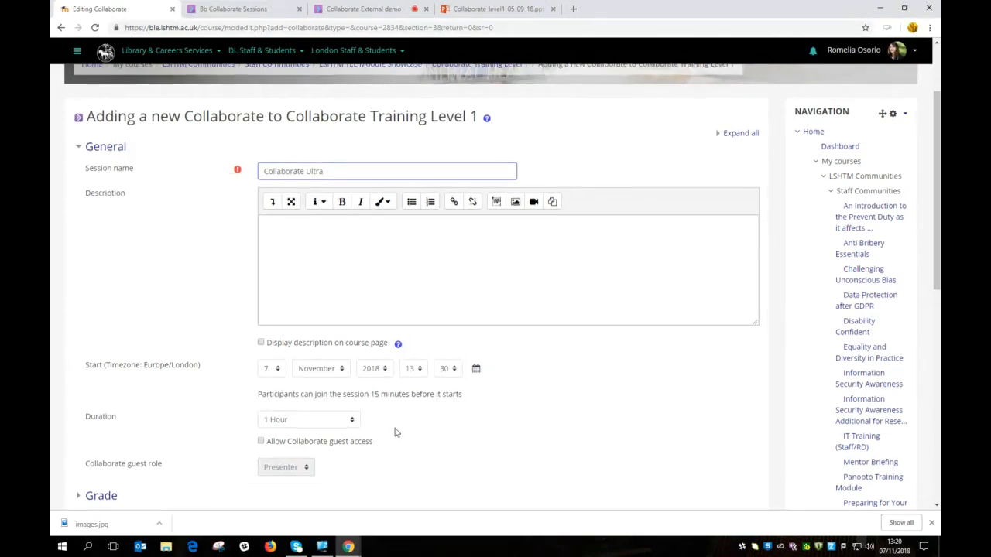
pyautogui.scroll(-1, 403, 391)
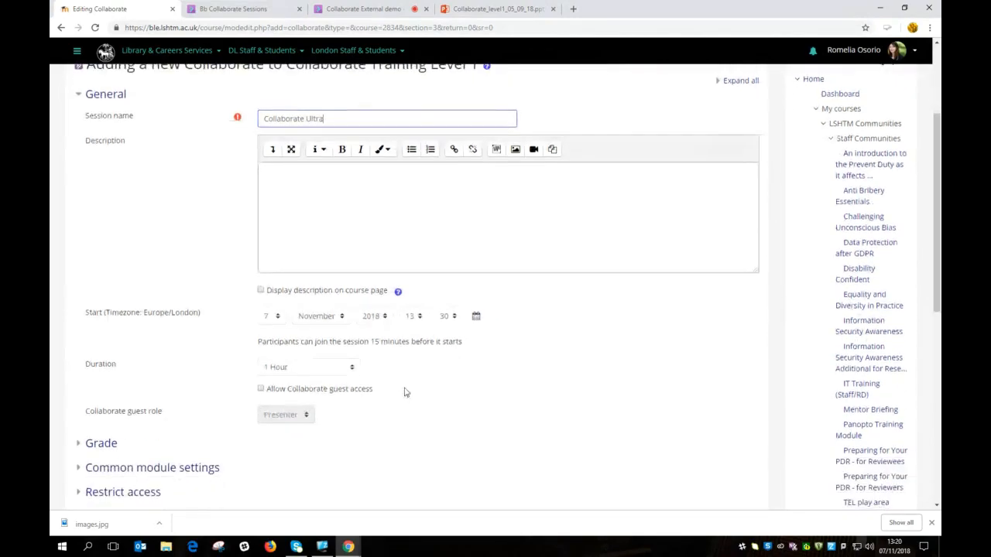
# Step: Keep the 1 Hour duration, allow guest access with the Presenter role, and save to the course
pyautogui.click(352, 369)
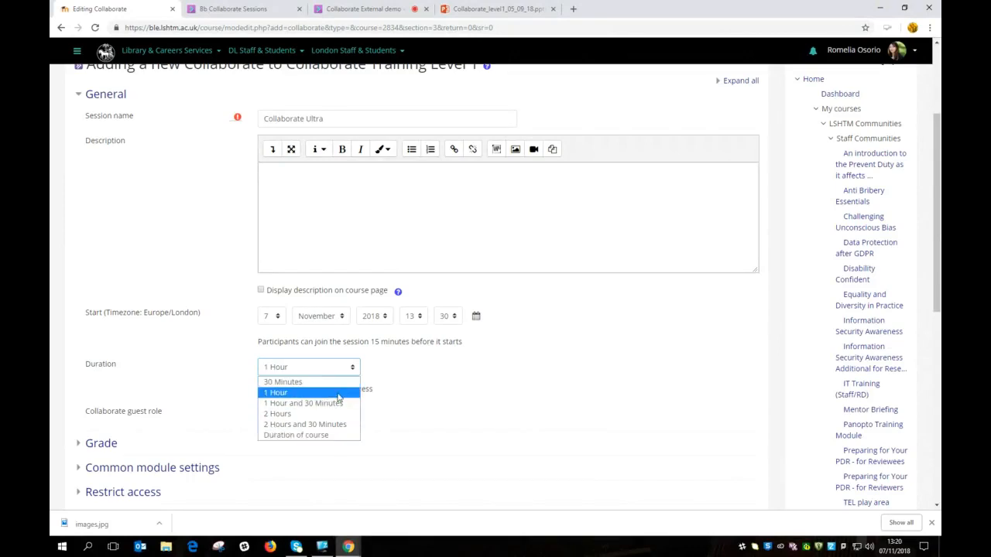
pyautogui.click(338, 398)
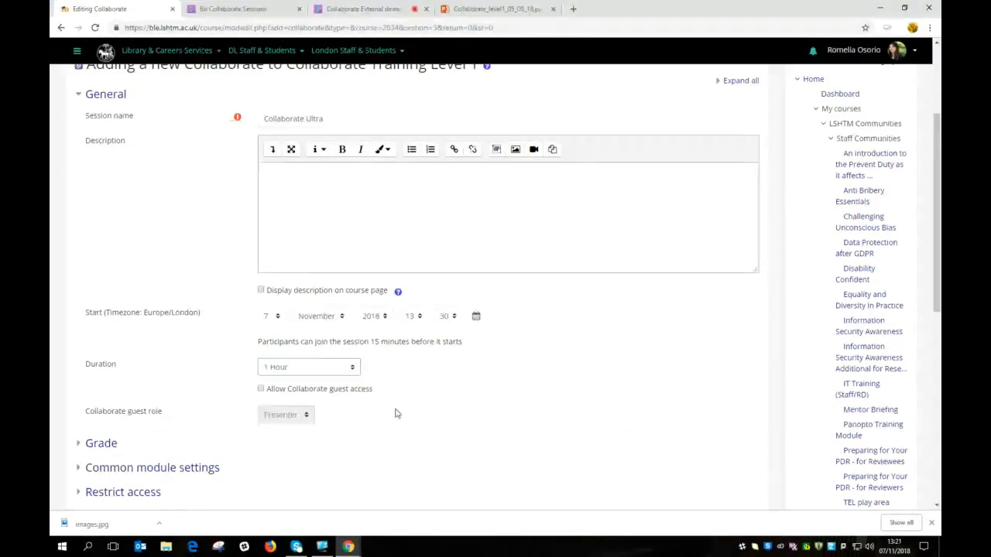
pyautogui.click(261, 390)
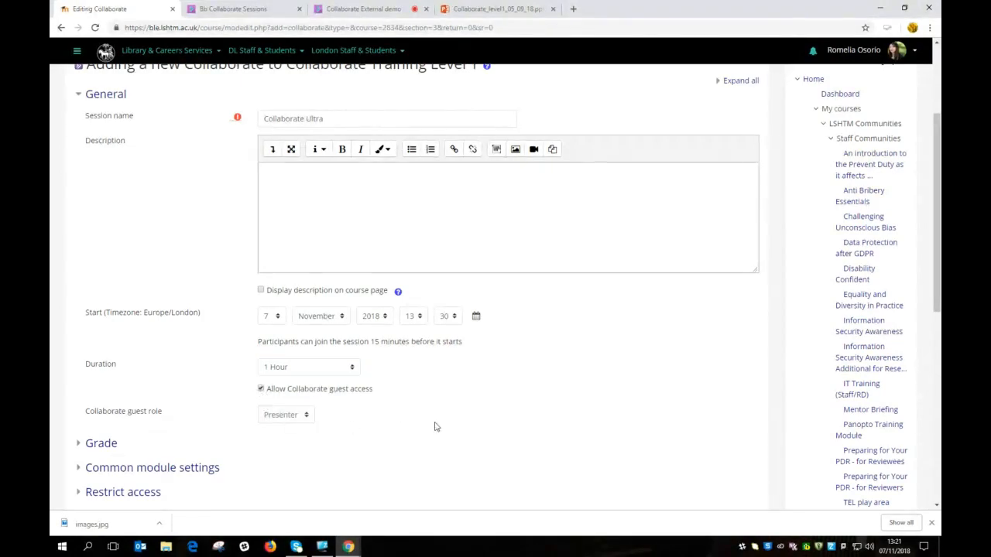
pyautogui.click(307, 416)
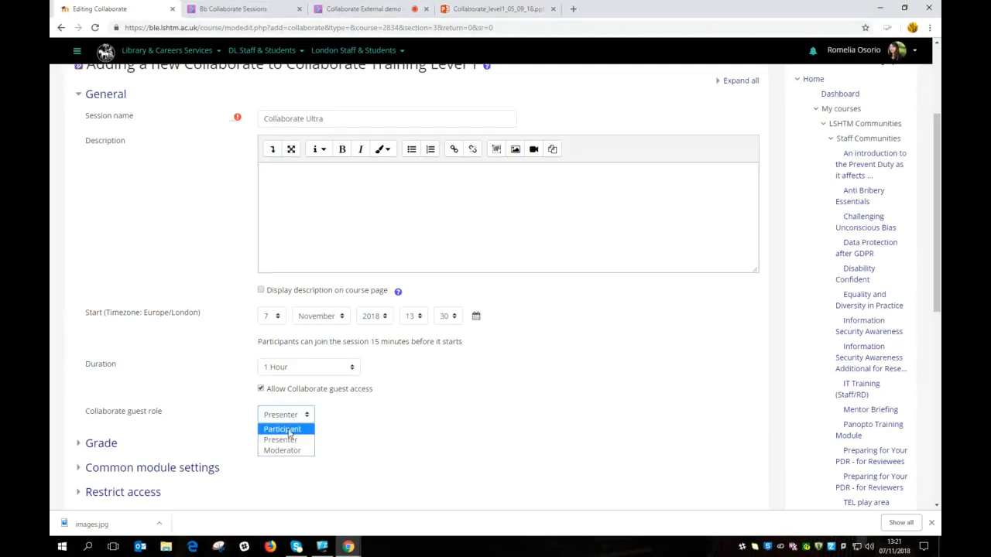
pyautogui.click(302, 430)
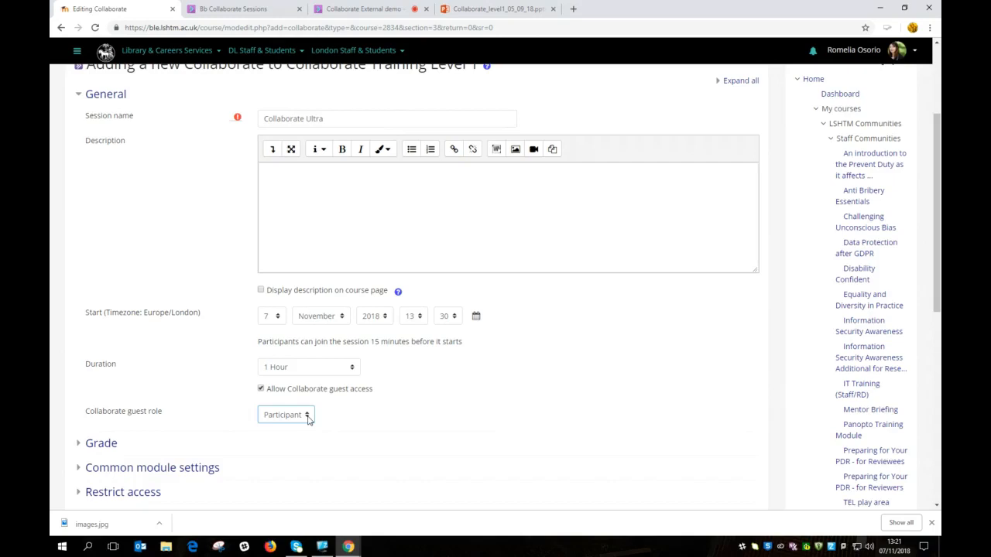
pyautogui.click(308, 418)
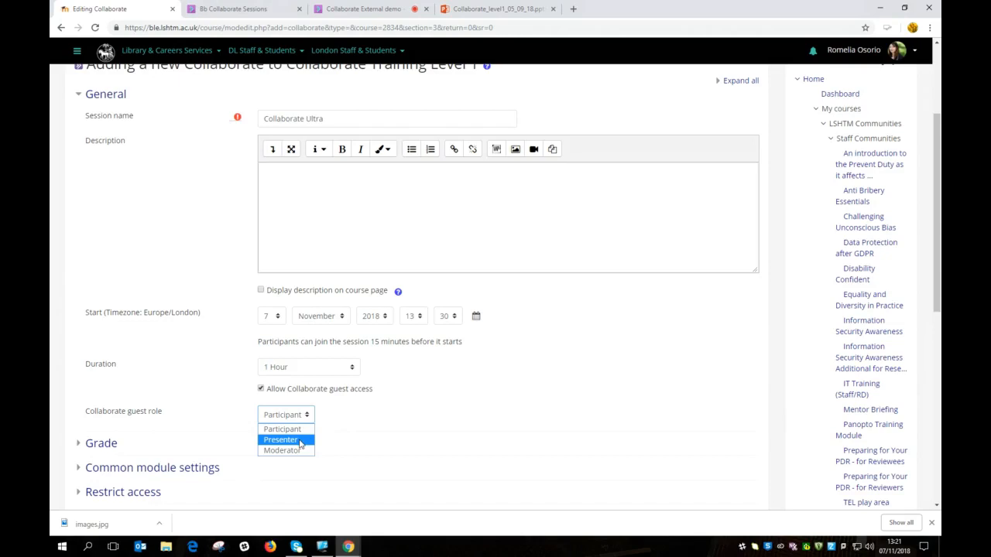
pyautogui.click(301, 441)
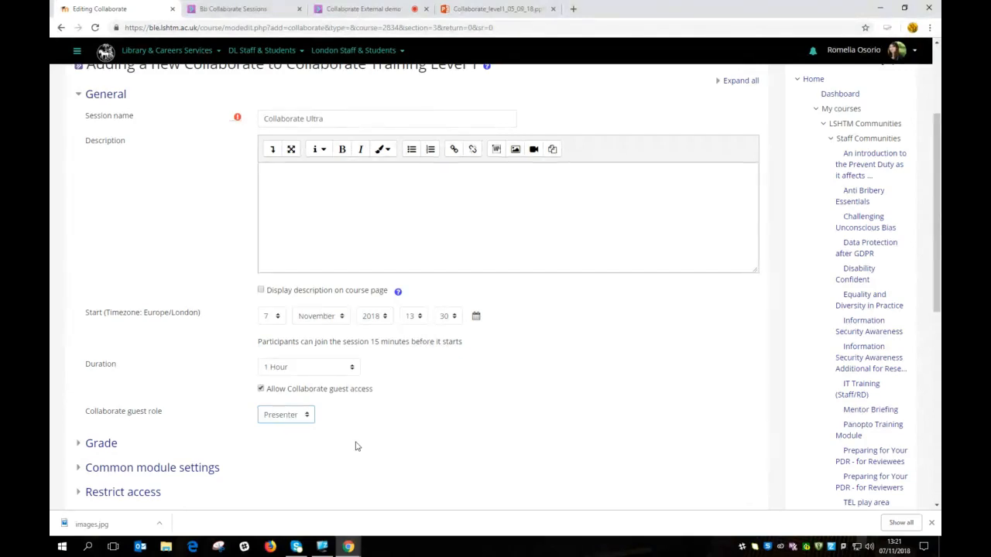
pyautogui.scroll(-2, 357, 446)
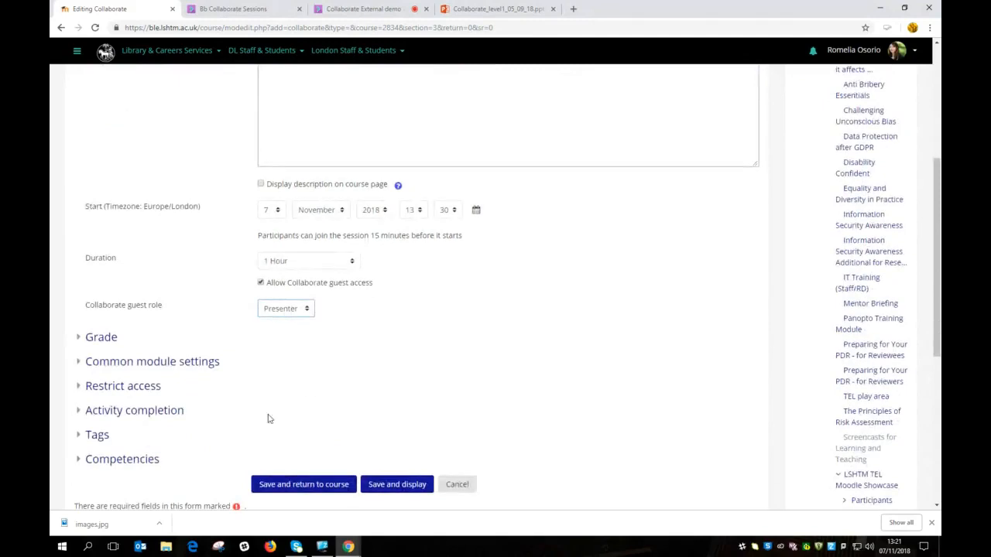
pyautogui.click(324, 486)
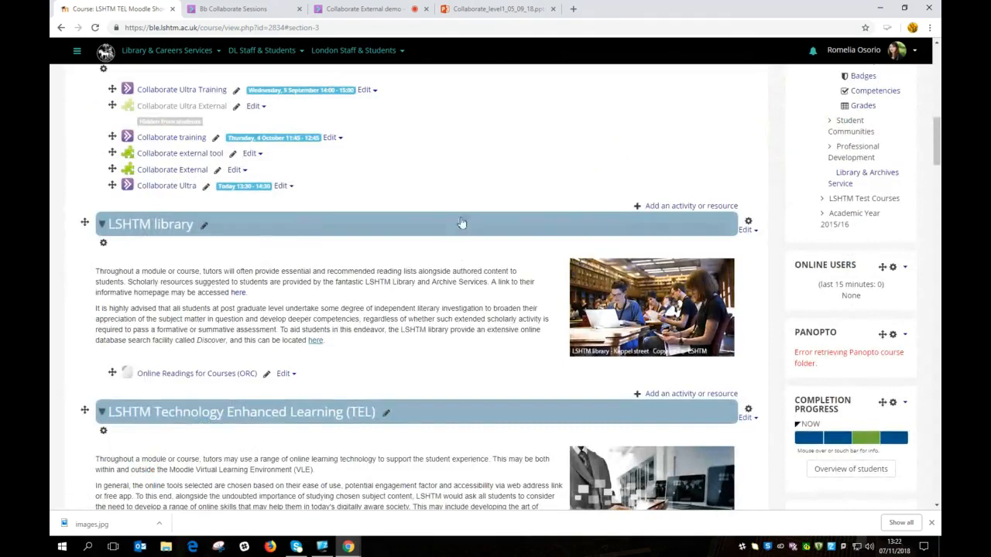
# Step: Open the Collaborate Ultra activity page, scheduled today 13:30–14:30, then return to the live session tab
pyautogui.scroll(1, 462, 202)
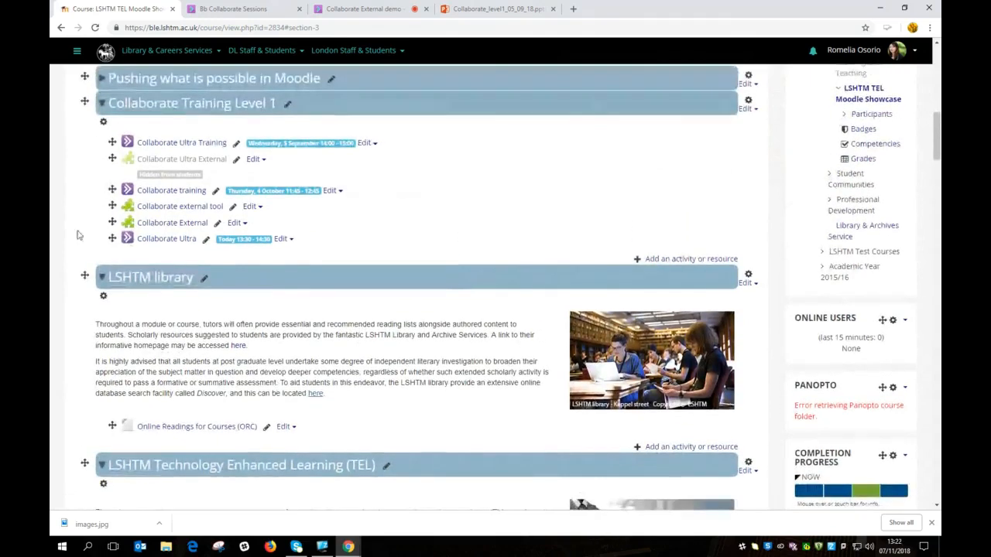
pyautogui.click(185, 240)
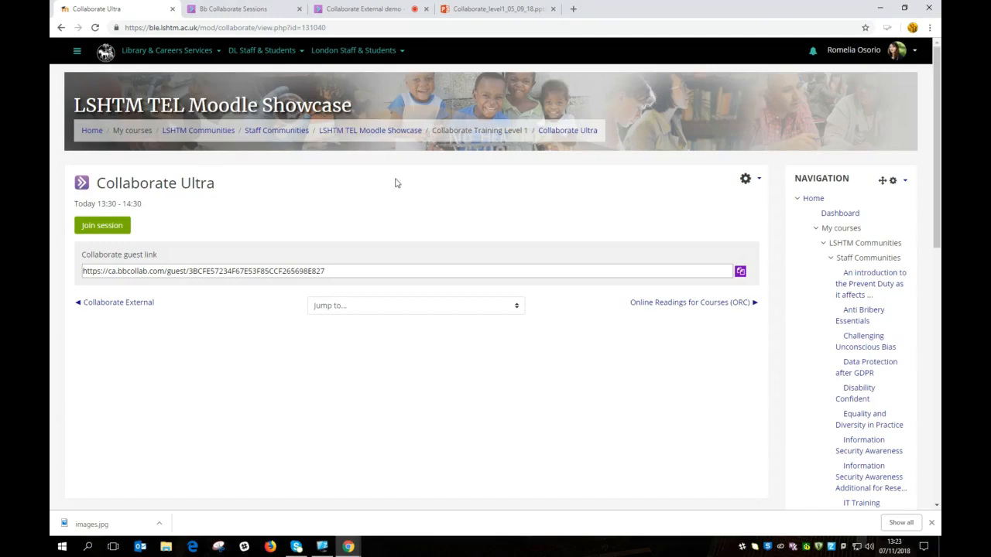
pyautogui.click(375, 6)
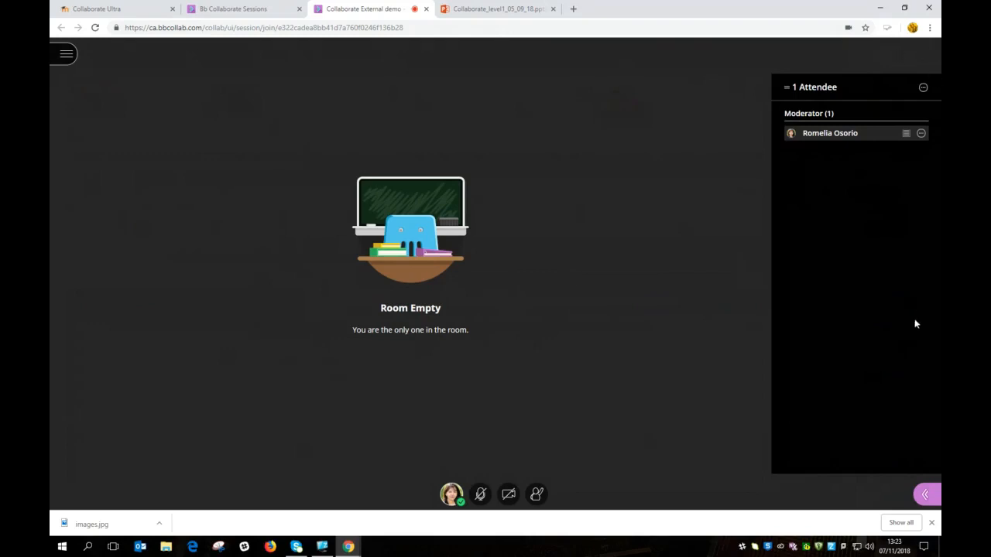
# Step: Merge the separate Attendees list back into the main Collaborate panel
pyautogui.click(924, 90)
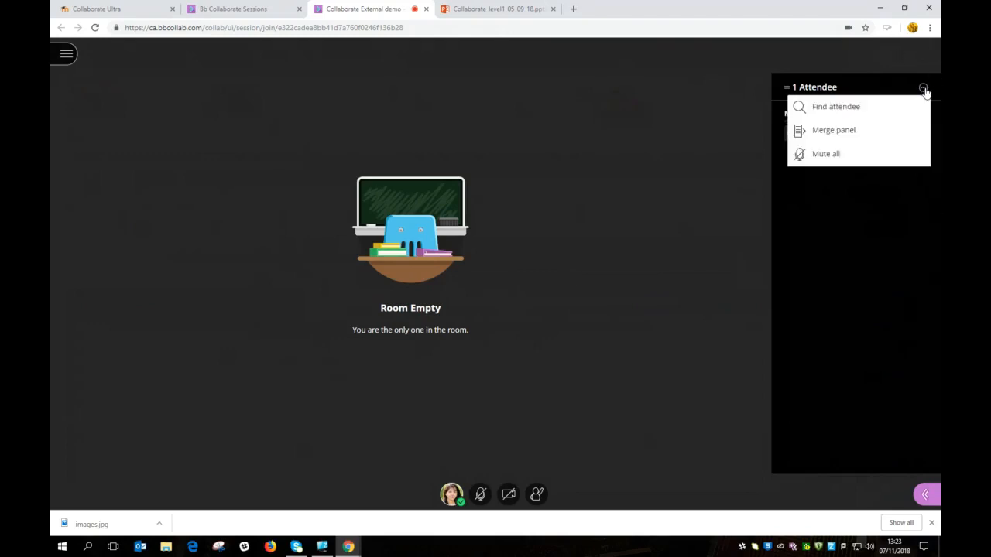
pyautogui.click(853, 131)
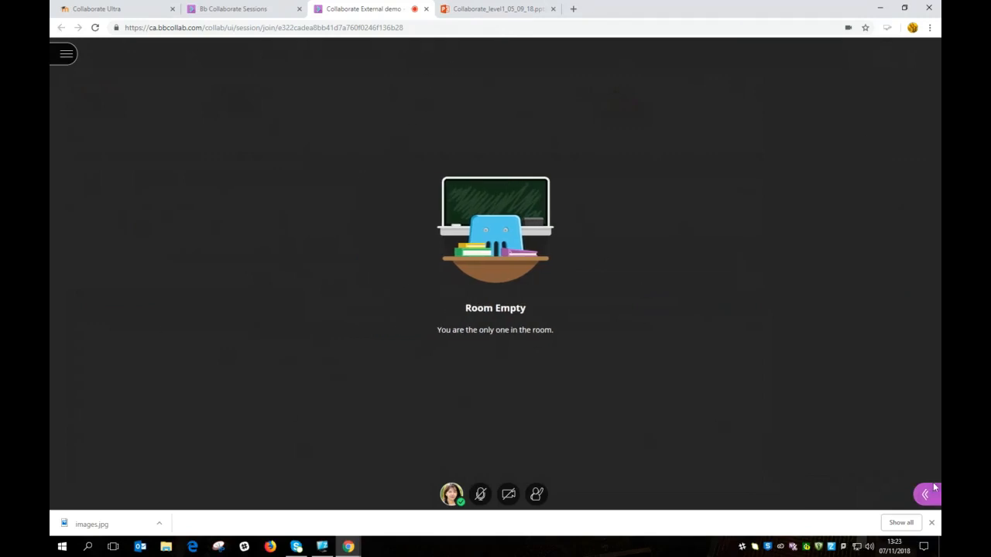
# Step: Start a session recording from the session menu, then stop it
pyautogui.click(67, 56)
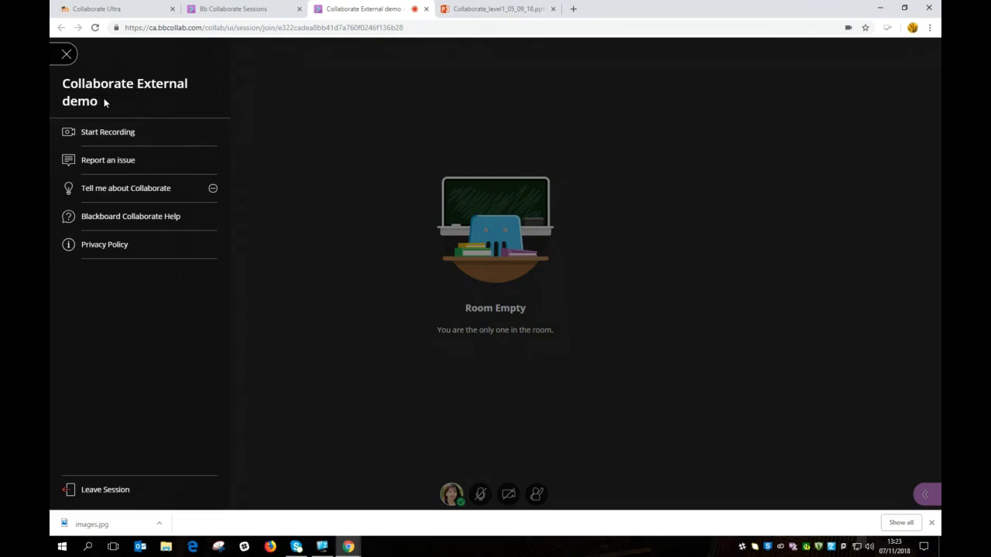
pyautogui.click(127, 136)
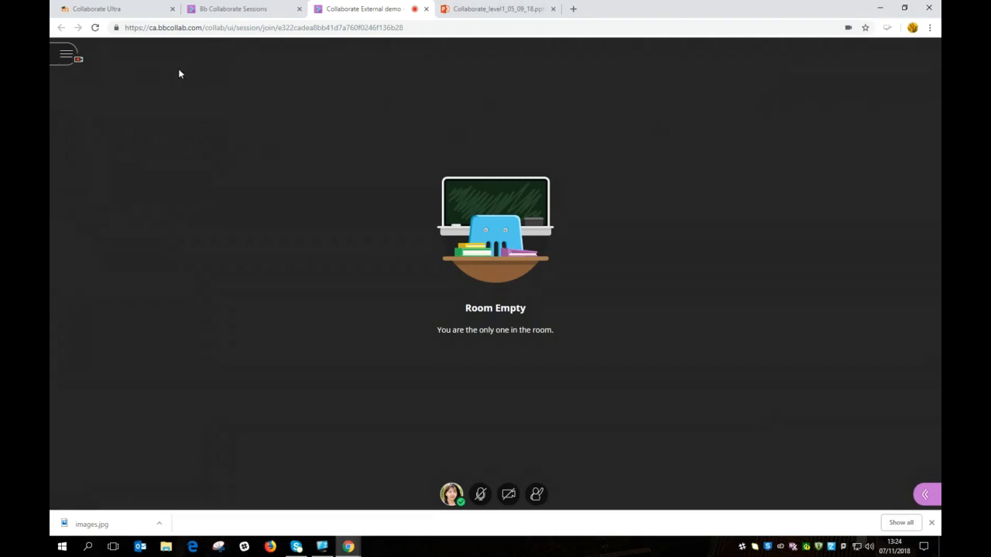
pyautogui.click(67, 55)
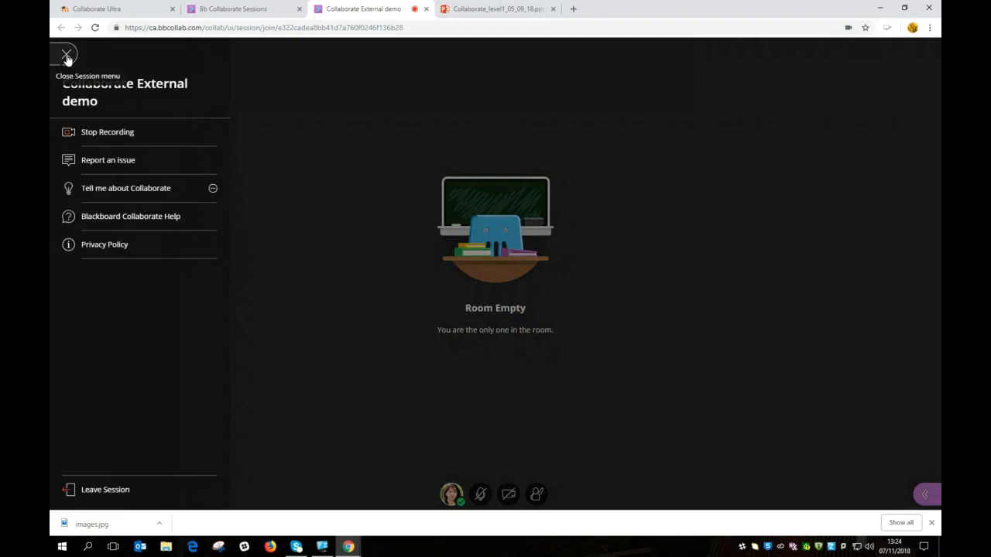
pyautogui.click(122, 134)
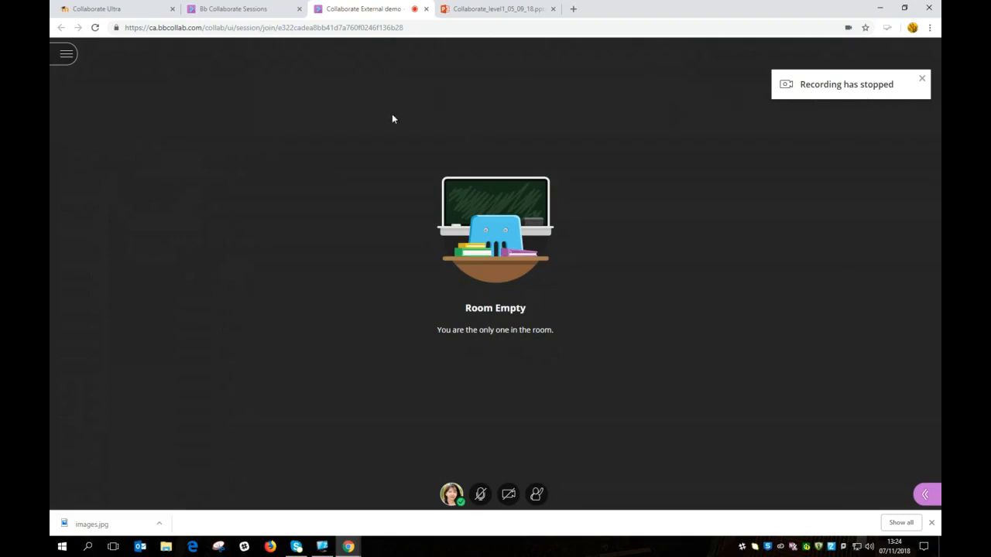
# Step: Browse the Tell me about Collaborate guides, then close the session menu
pyautogui.click(66, 55)
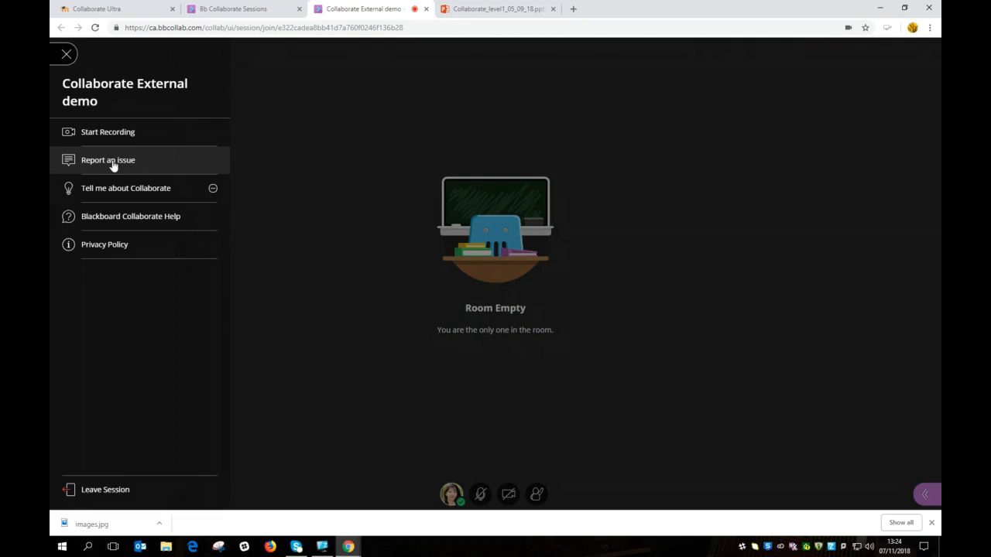
pyautogui.click(214, 190)
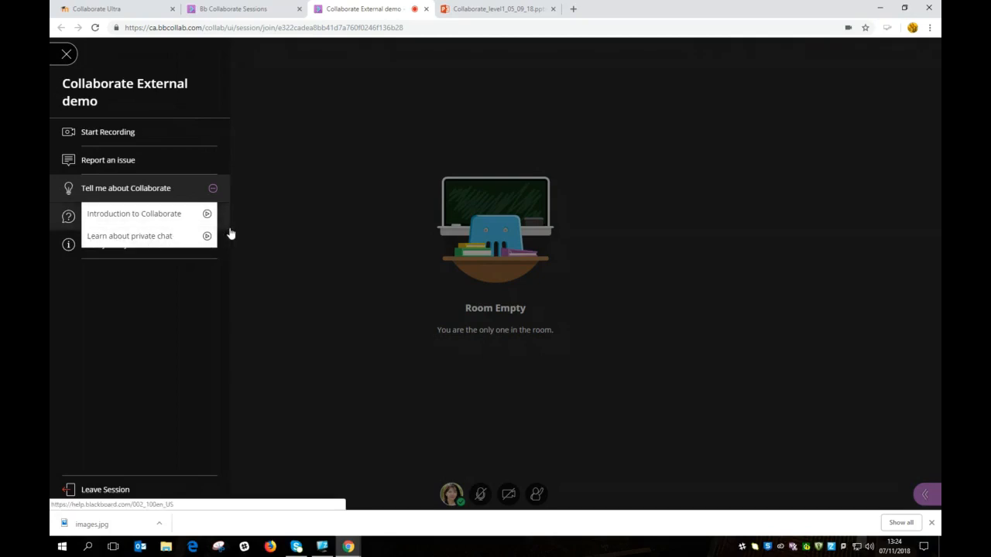
pyautogui.click(246, 208)
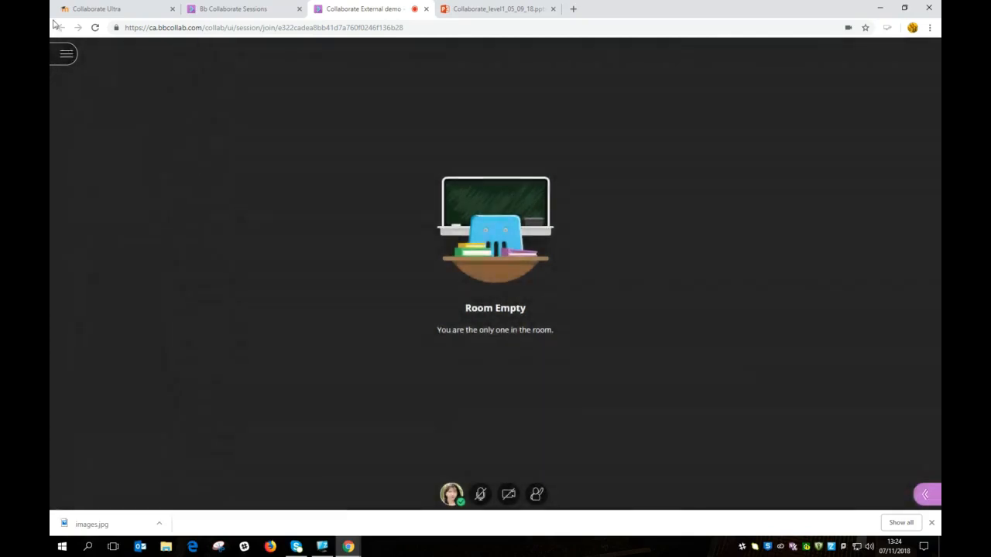
pyautogui.click(67, 54)
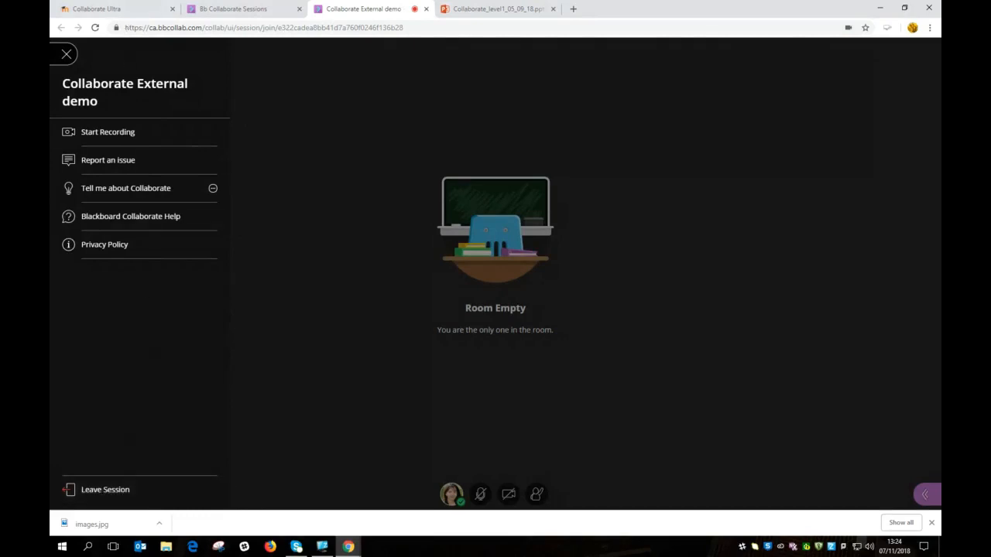
pyautogui.click(281, 301)
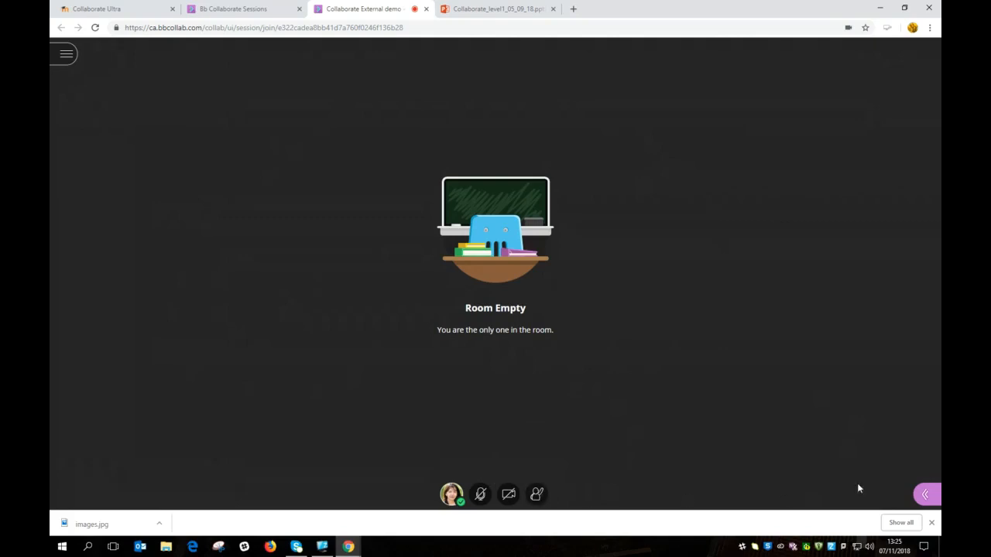
# Step: Open the Collaborate side panel showing the empty Everyone chat
pyautogui.click(928, 495)
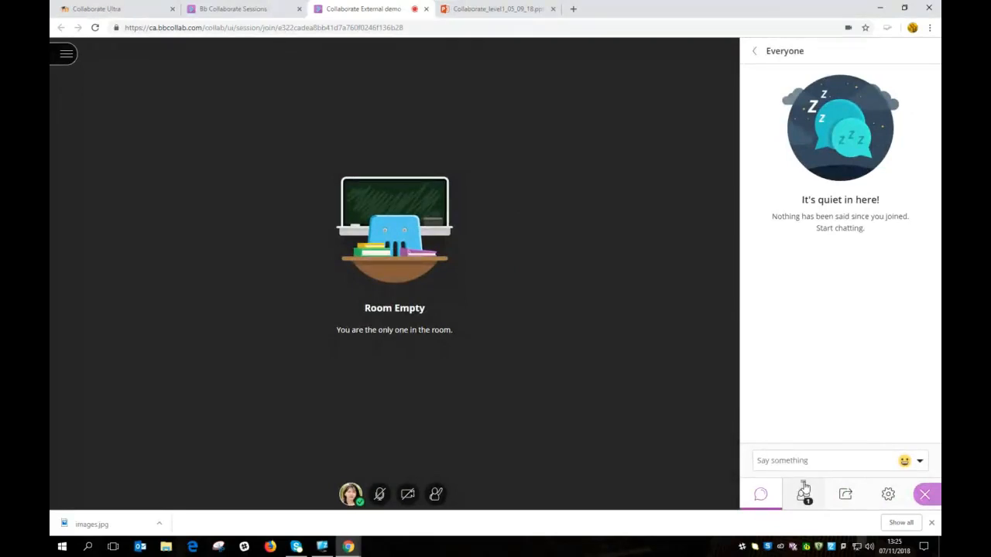
# Step: Pop the one-moderator attendee list out into its own panel beside the Everyone chat
pyautogui.moveTo(805, 486); pyautogui.dragTo(657, 263)
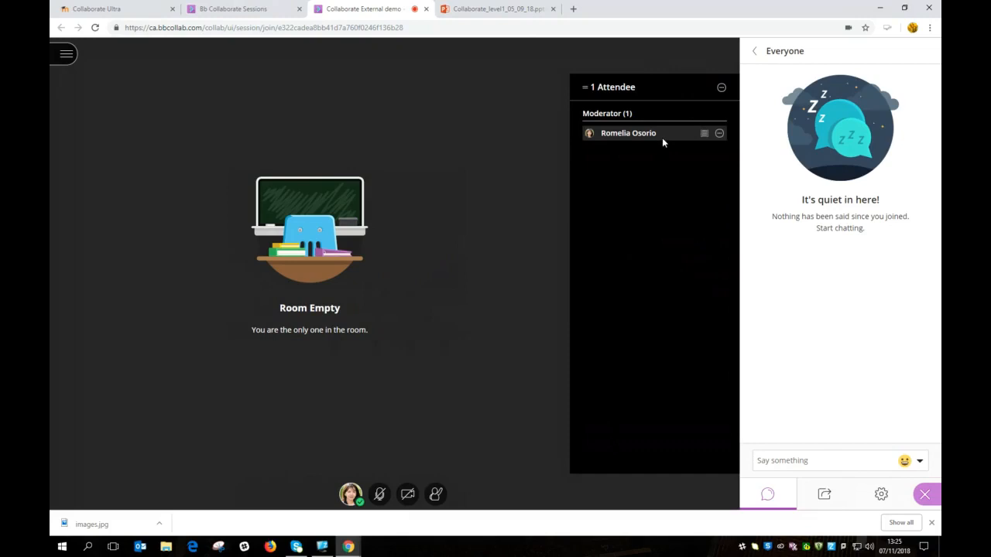
# Step: Raise and lower the hand, then try sharing video, which reports no camera found
pyautogui.moveTo(704, 135)
pyautogui.click(436, 496)
pyautogui.moveTo(594, 136)
pyautogui.click(437, 496)
pyautogui.click(409, 494)
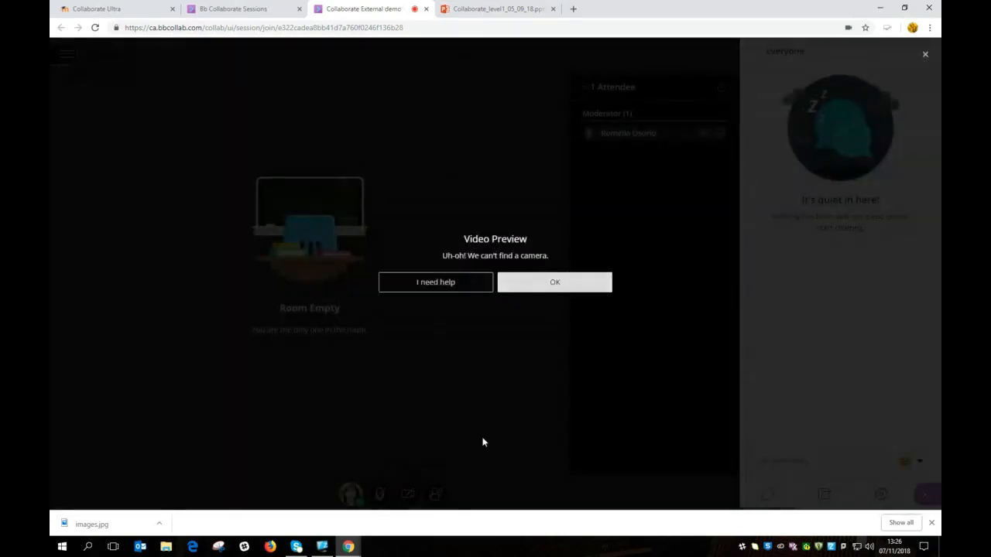
# Step: Dismiss the no-camera notice, then turn the microphone on and mute it again
pyautogui.click(553, 284)
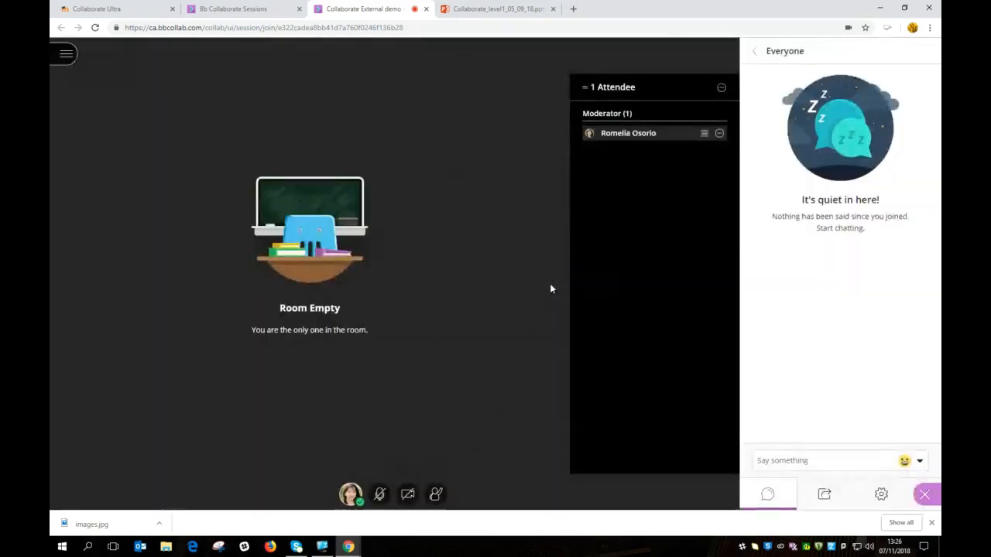
pyautogui.click(381, 495)
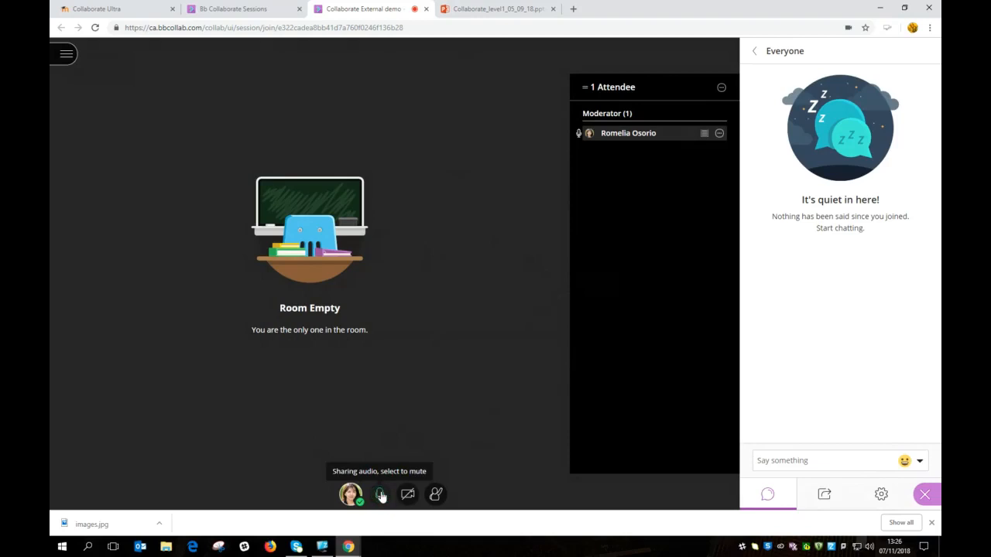
pyautogui.click(381, 496)
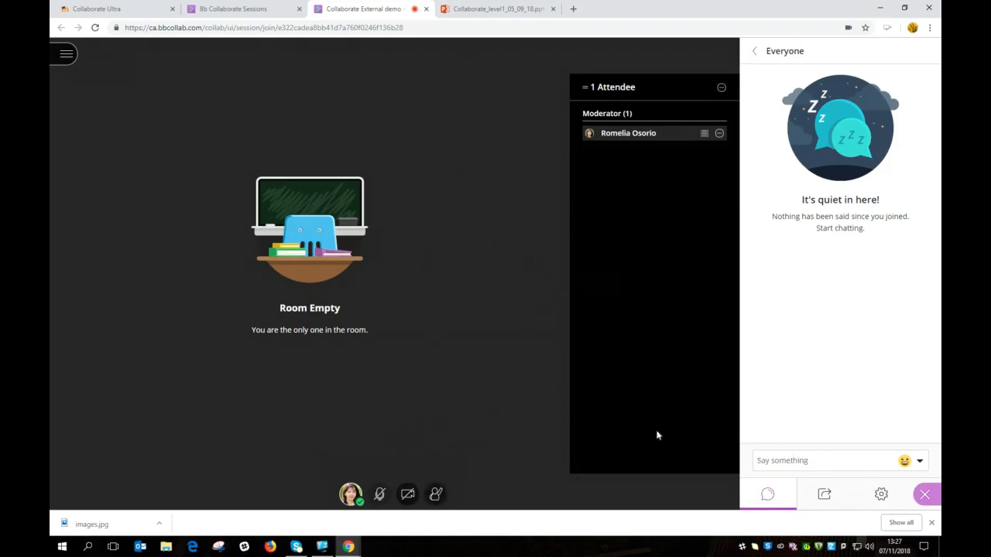
# Step: Set the moderator's status to Away, return with I'm back!, and reopen the status options
pyautogui.click(350, 496)
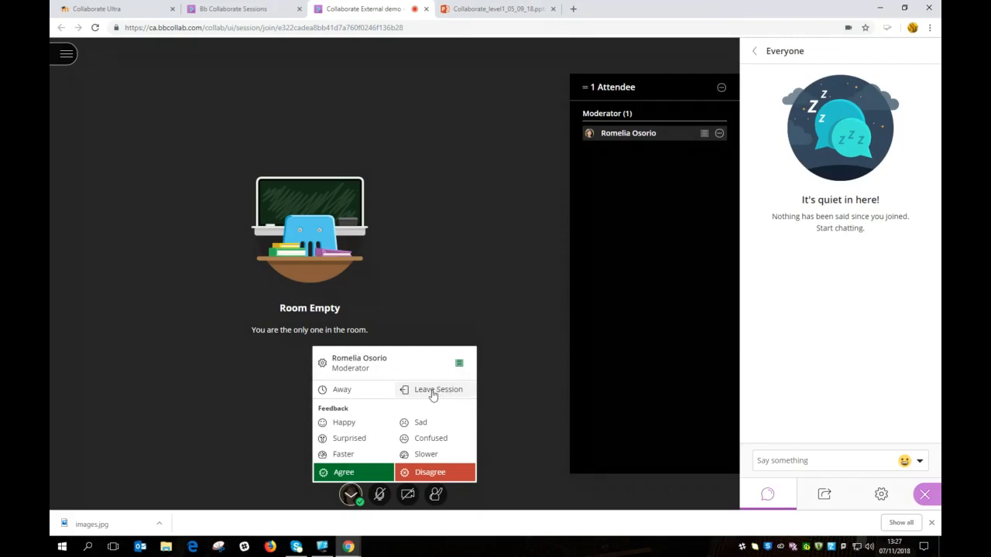
pyautogui.click(343, 391)
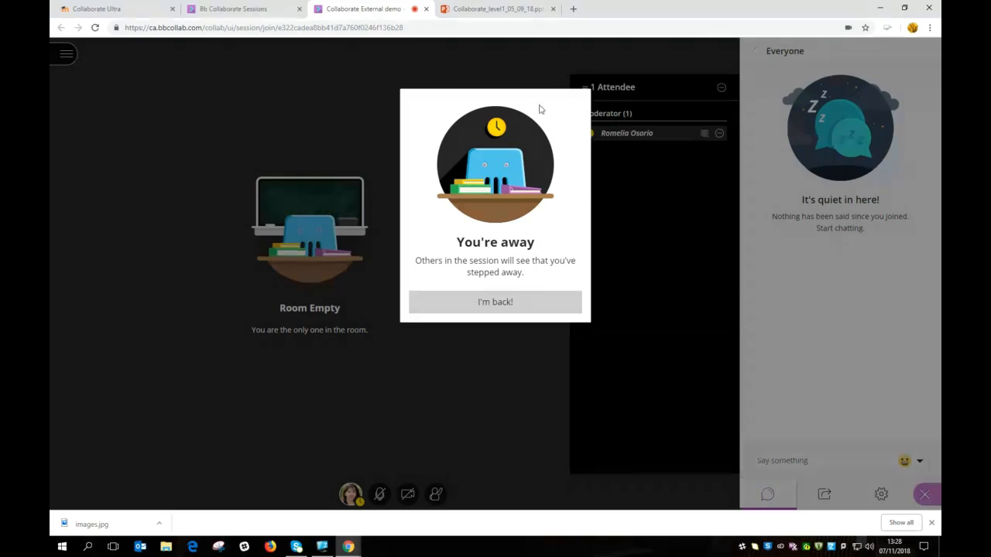
pyautogui.click(504, 309)
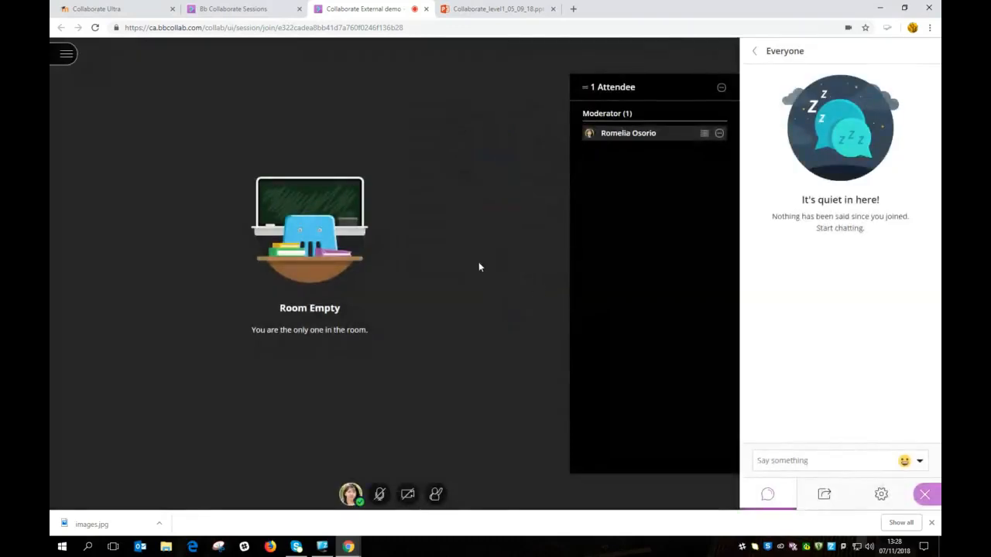
pyautogui.click(350, 494)
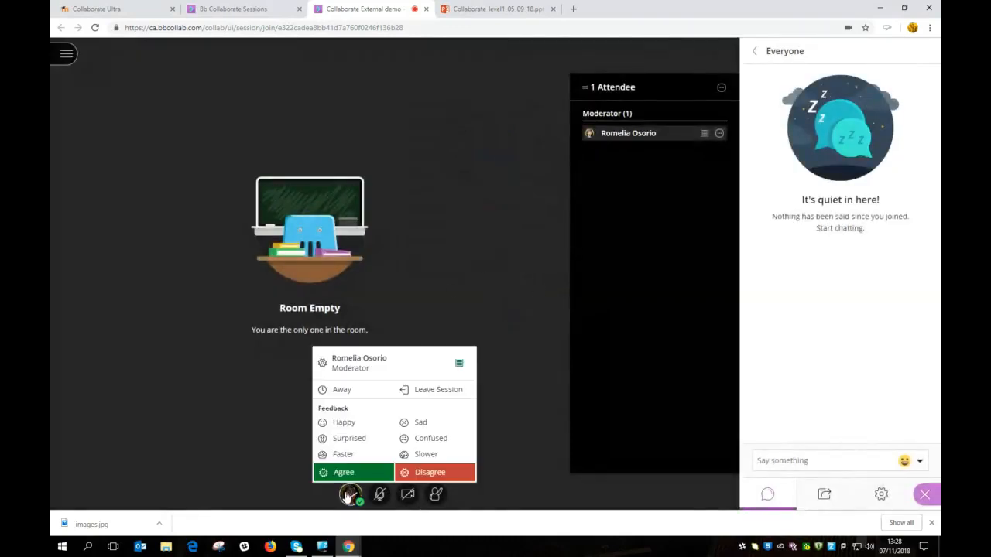
# Step: Run the camera and microphone check from My Settings, confirming audio works and skipping video
pyautogui.click(368, 364)
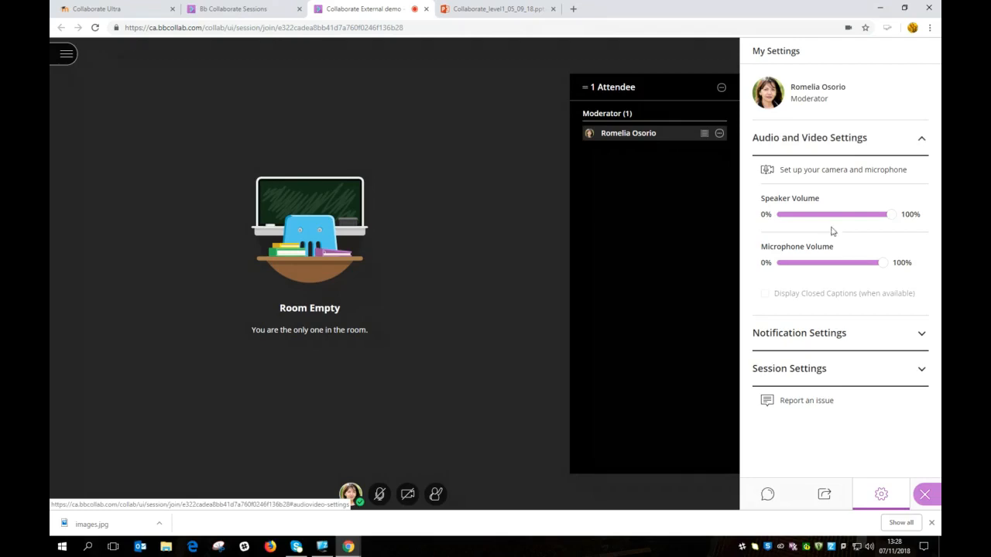
pyautogui.click(864, 177)
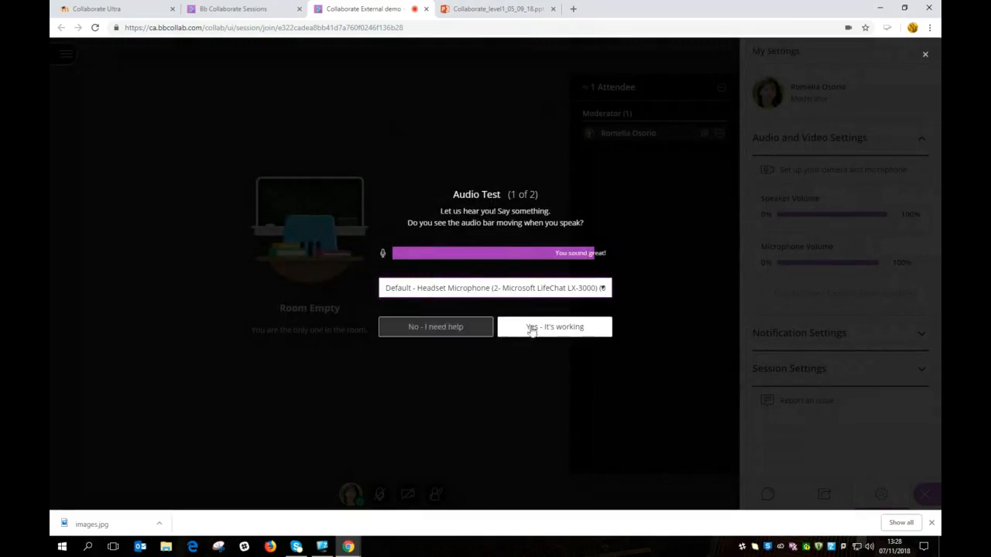
pyautogui.click(563, 327)
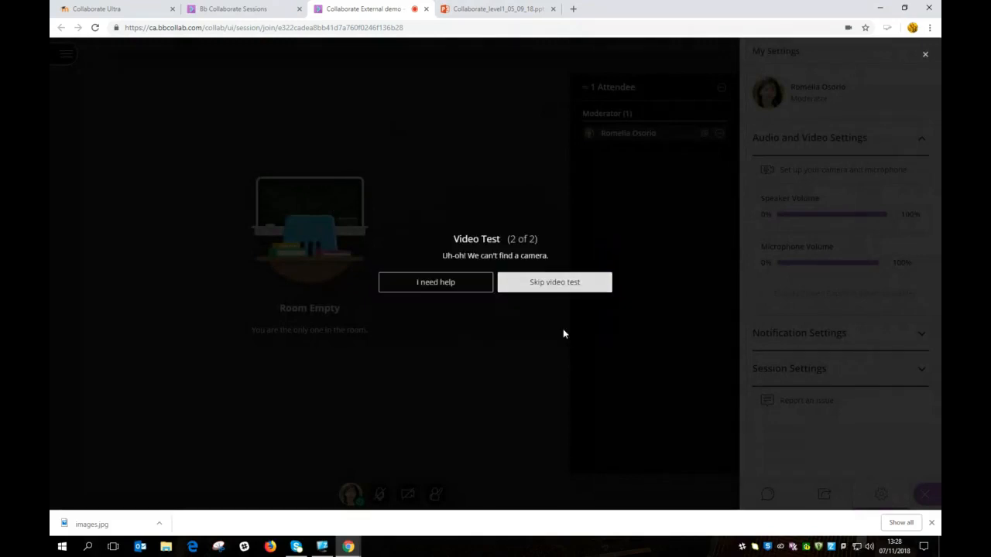
pyautogui.click(568, 287)
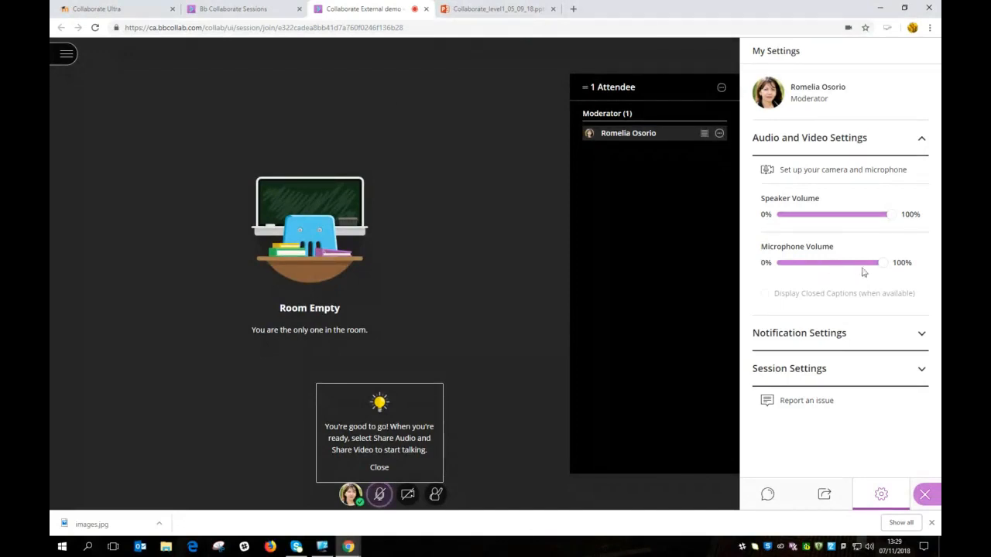
# Step: Turn off audio notifications for chat messages and raised hands, keeping visual ones
pyautogui.moveTo(886, 267)
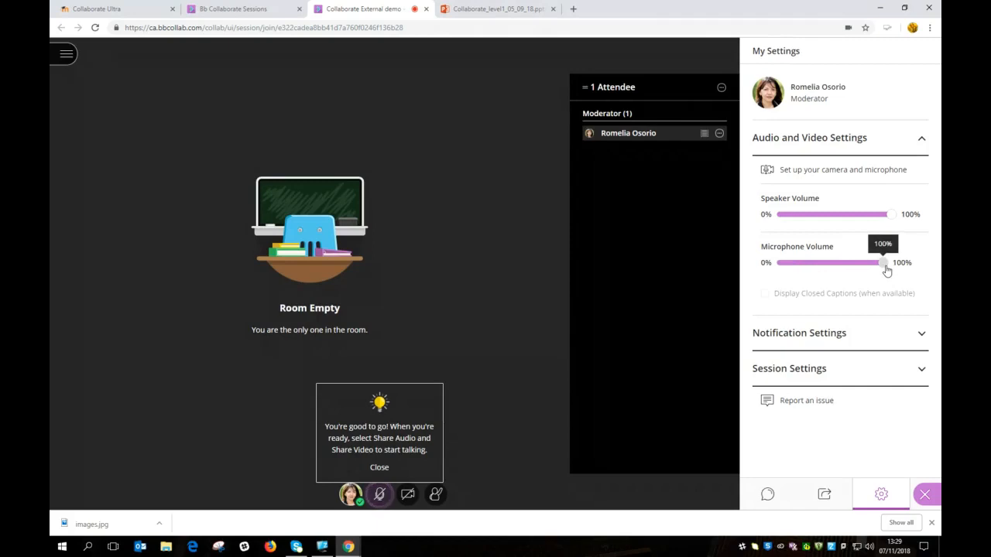
pyautogui.click(922, 336)
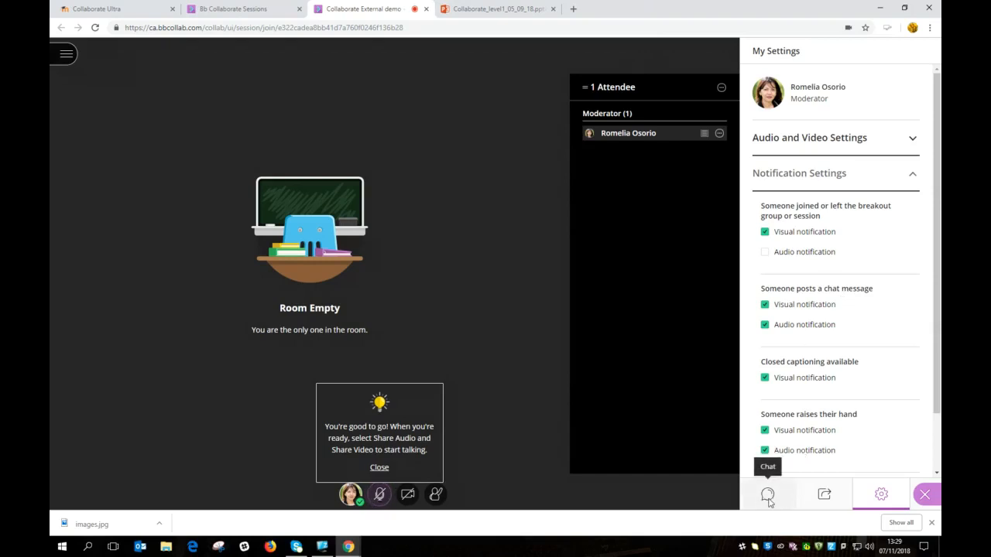
pyautogui.click(766, 326)
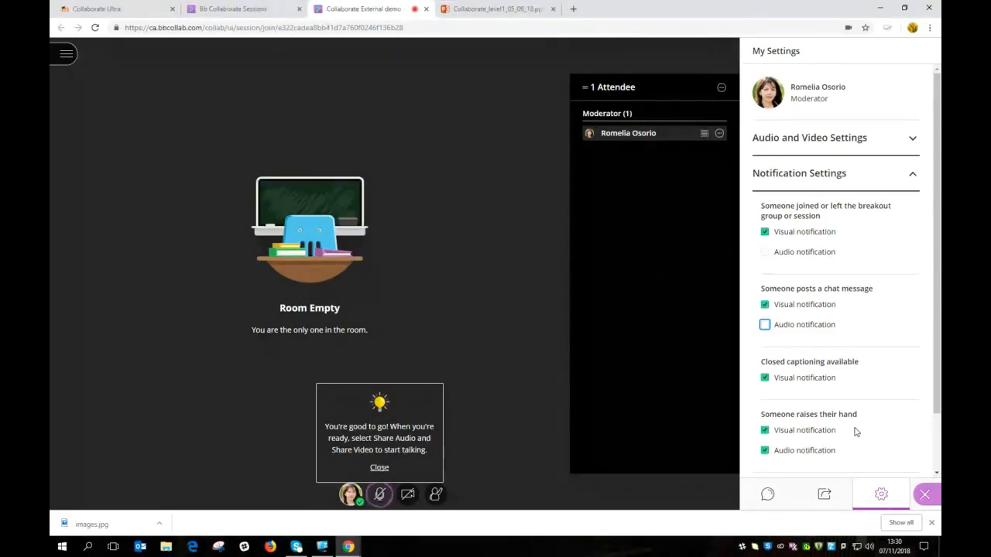
pyautogui.click(765, 452)
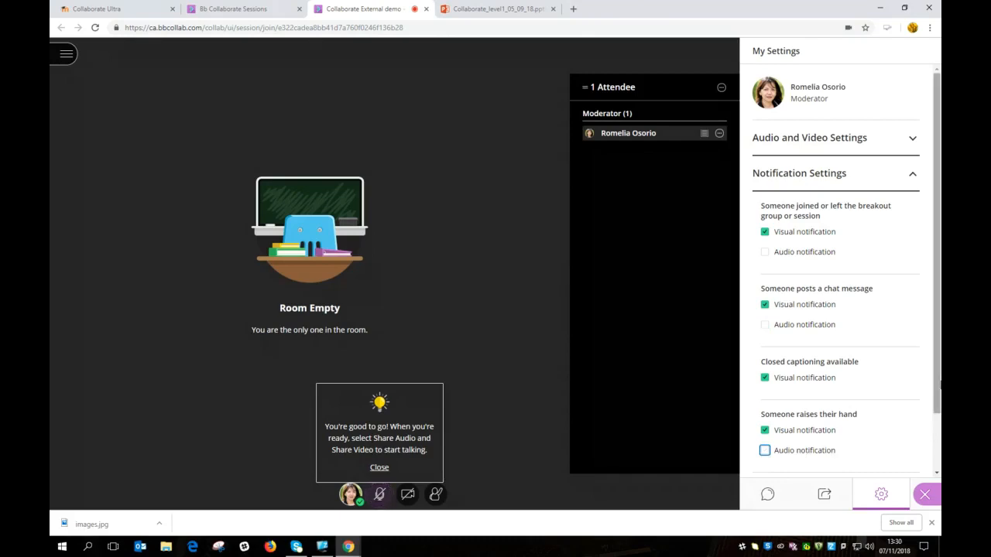
pyautogui.scroll(-2, 940, 385)
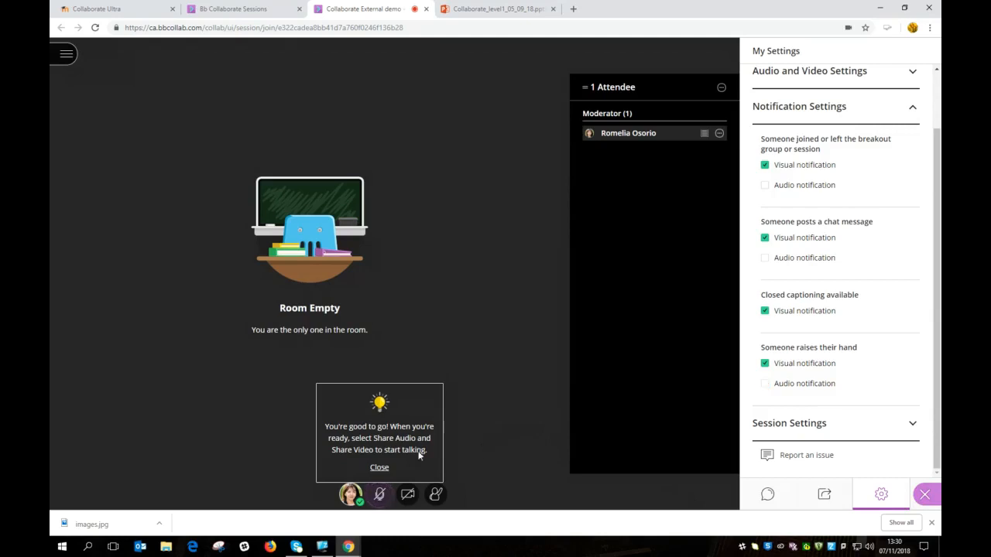
# Step: Close the getting-started tip, turn the microphone on, and check status options and attendee controls
pyautogui.click(380, 469)
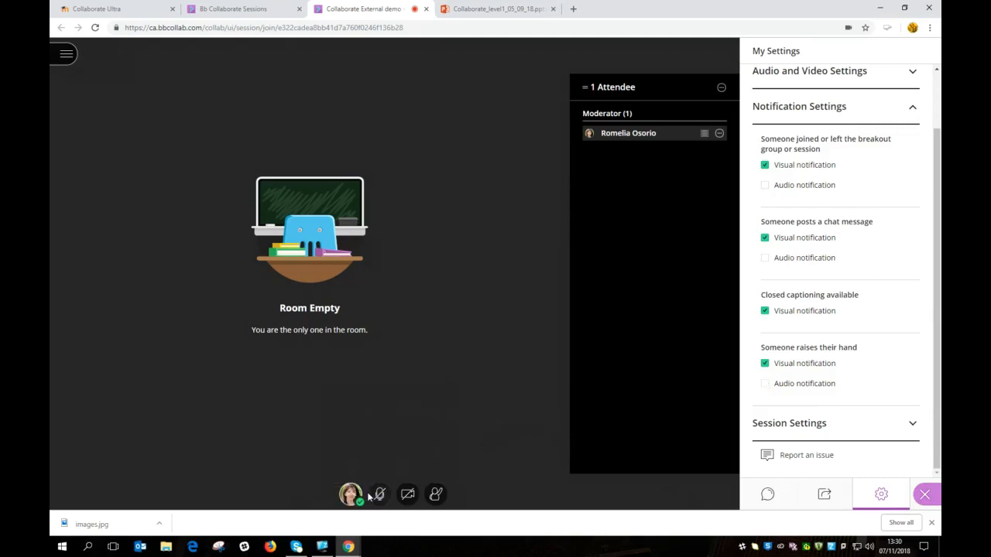
pyautogui.click(382, 496)
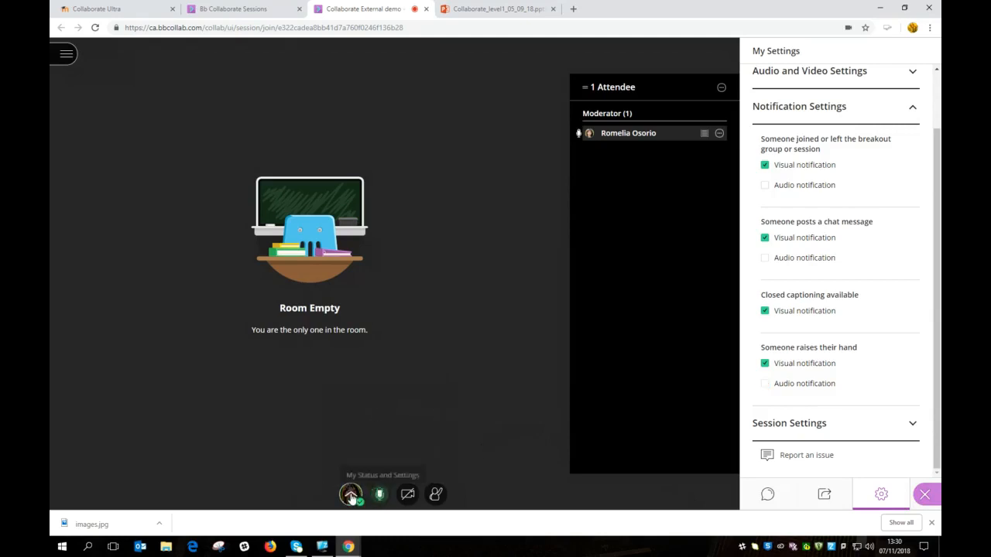
pyautogui.click(351, 496)
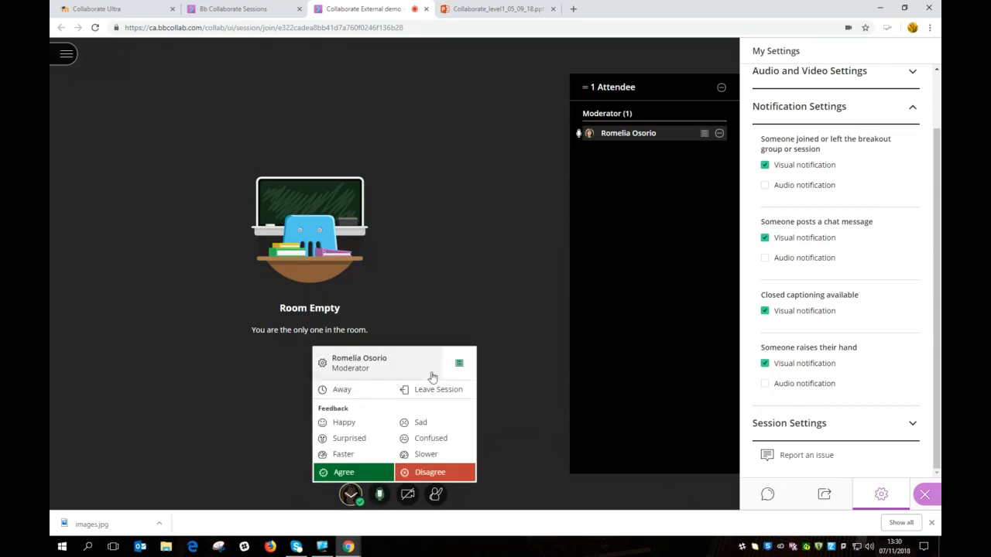
pyautogui.moveTo(465, 366)
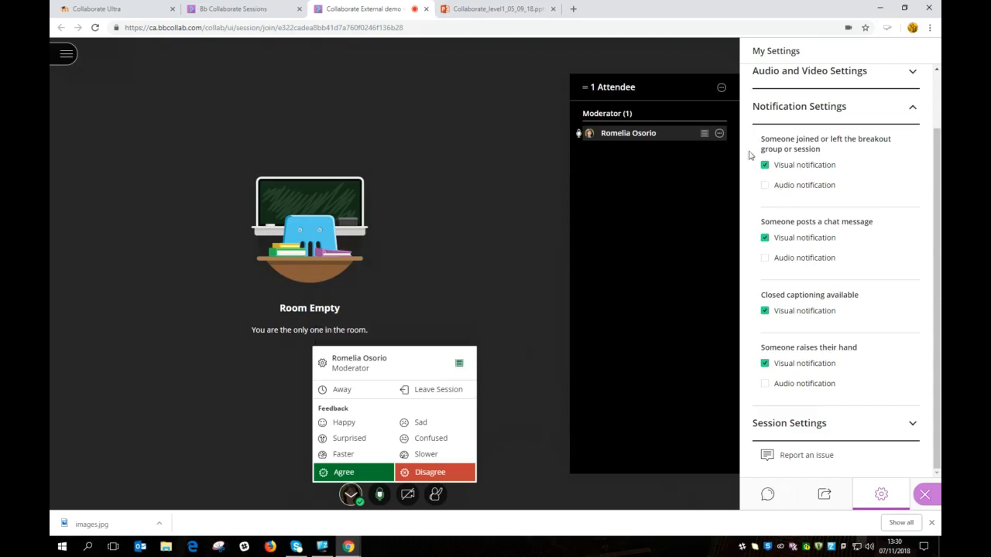
pyautogui.moveTo(705, 135)
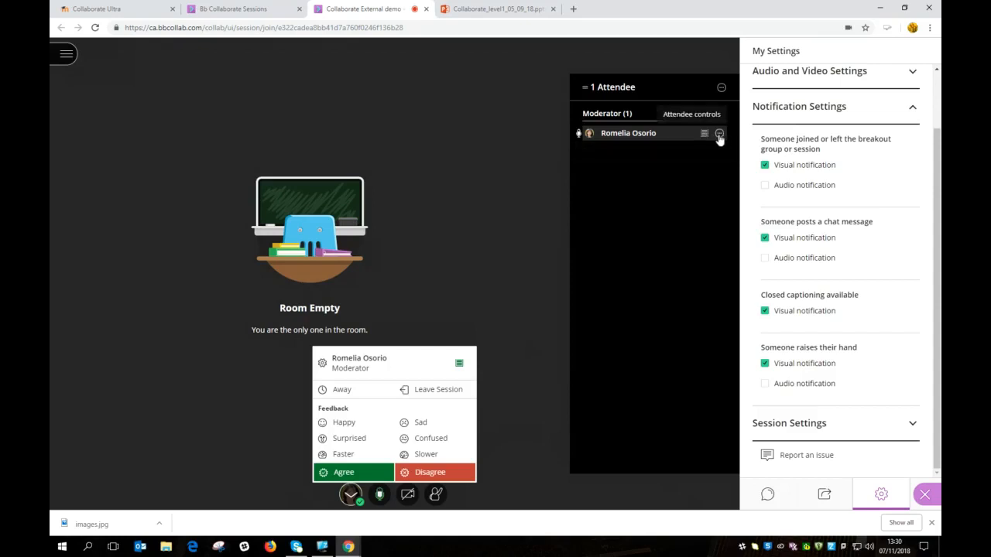
pyautogui.click(719, 135)
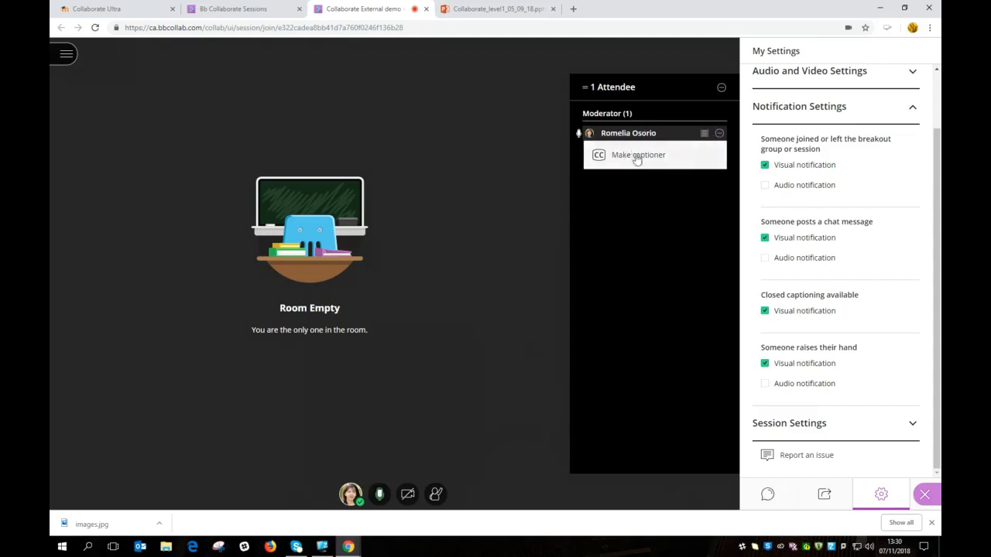
pyautogui.click(719, 135)
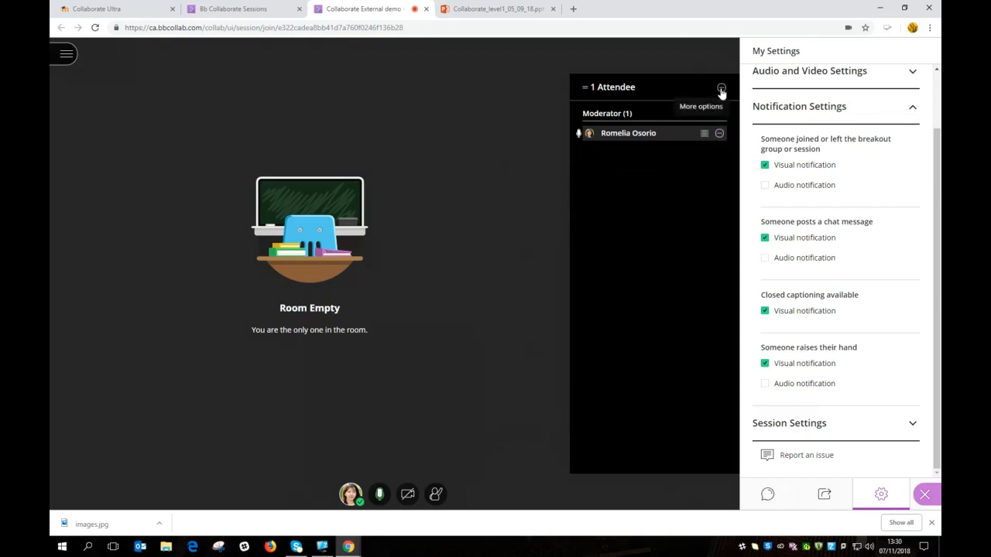
# Step: Merge the popped-out attendee list back into the side panel
pyautogui.click(925, 495)
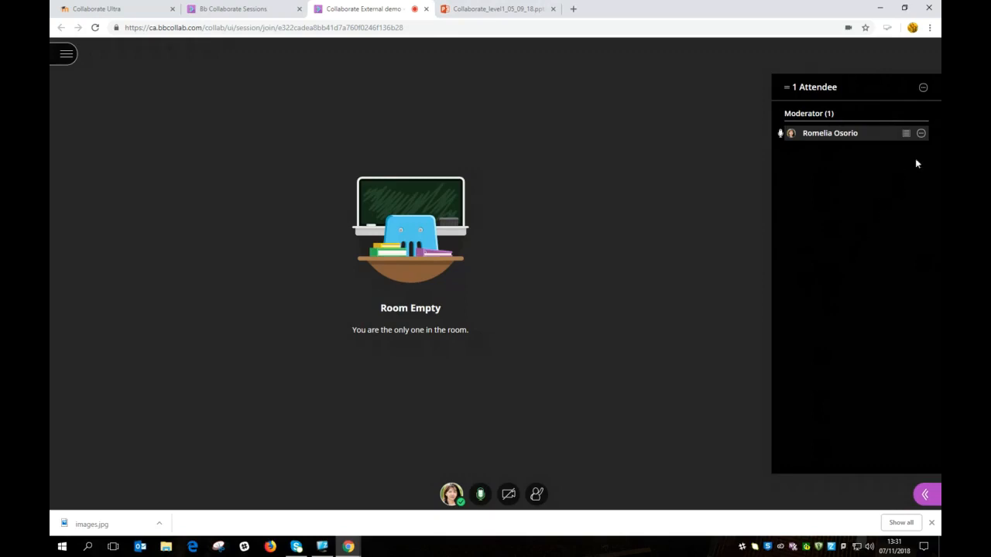
pyautogui.click(921, 134)
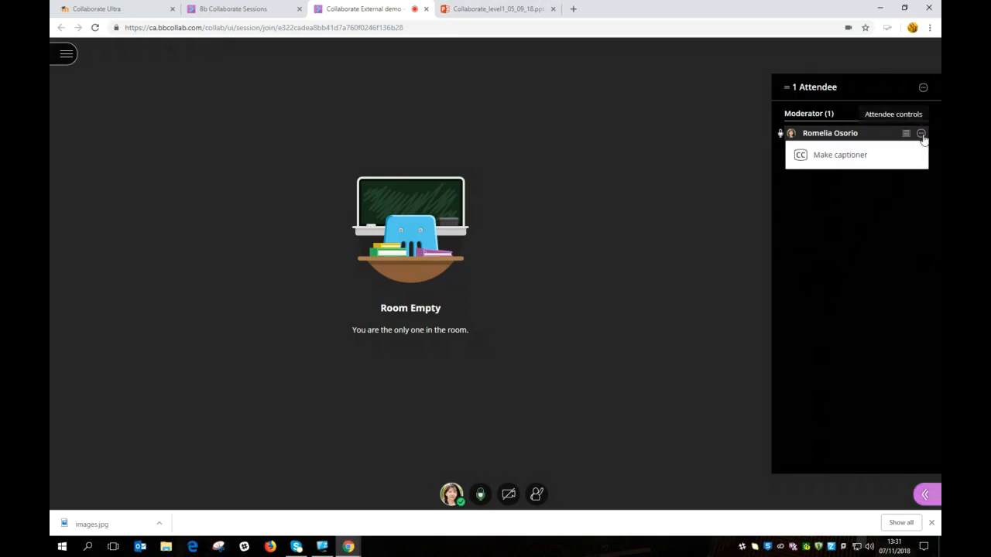
pyautogui.click(924, 88)
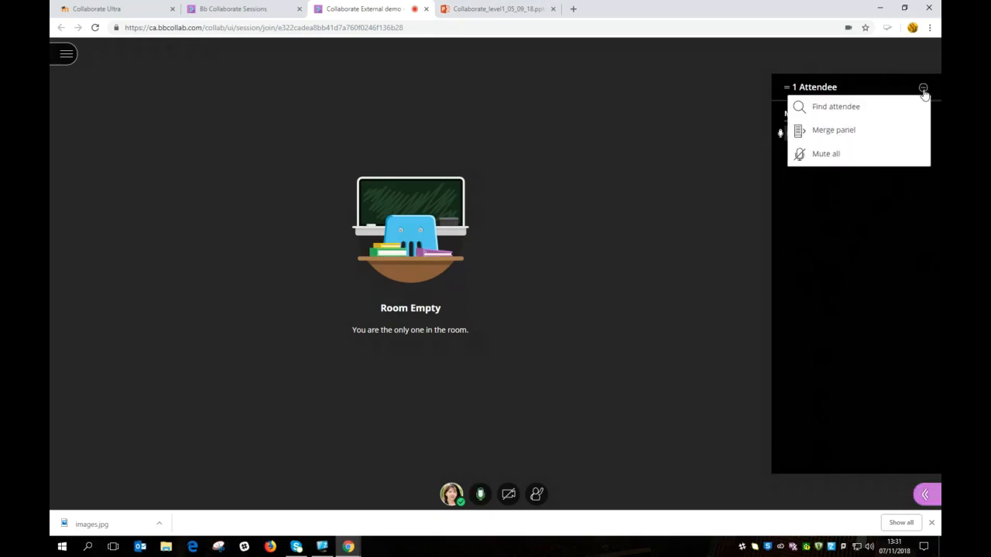
pyautogui.click(849, 132)
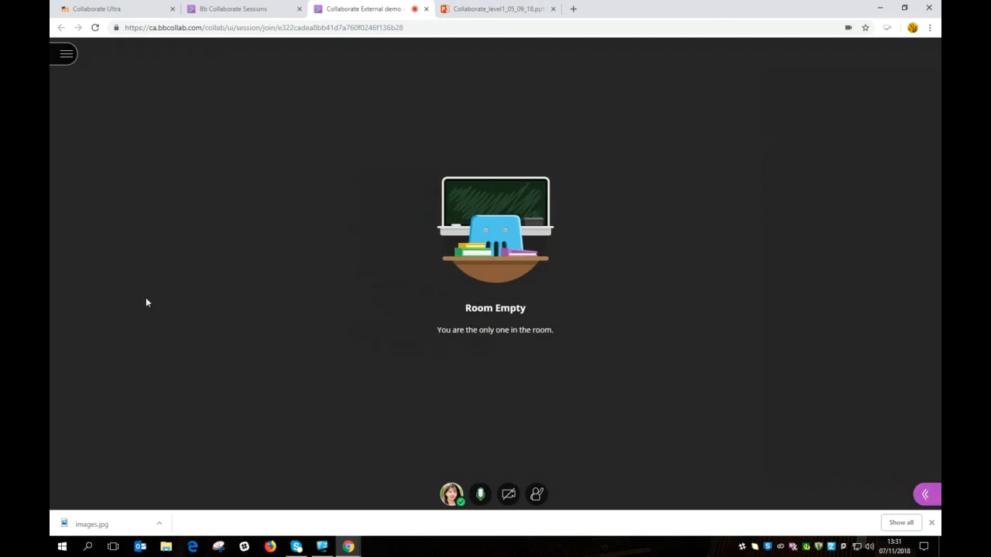
pyautogui.click(925, 496)
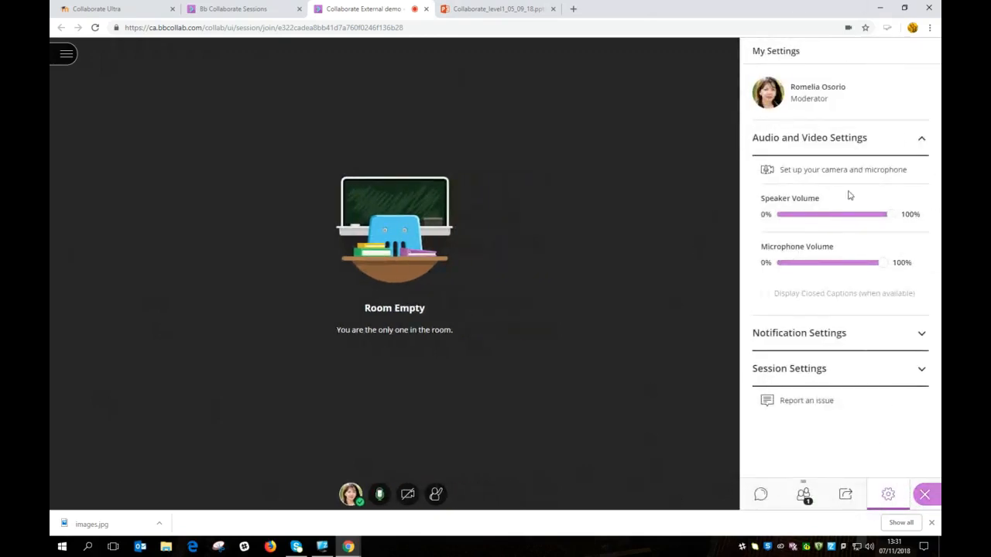
# Step: Open Chat, view the Moderators channel, and return to the Everyone/Moderators channel list
pyautogui.click(760, 495)
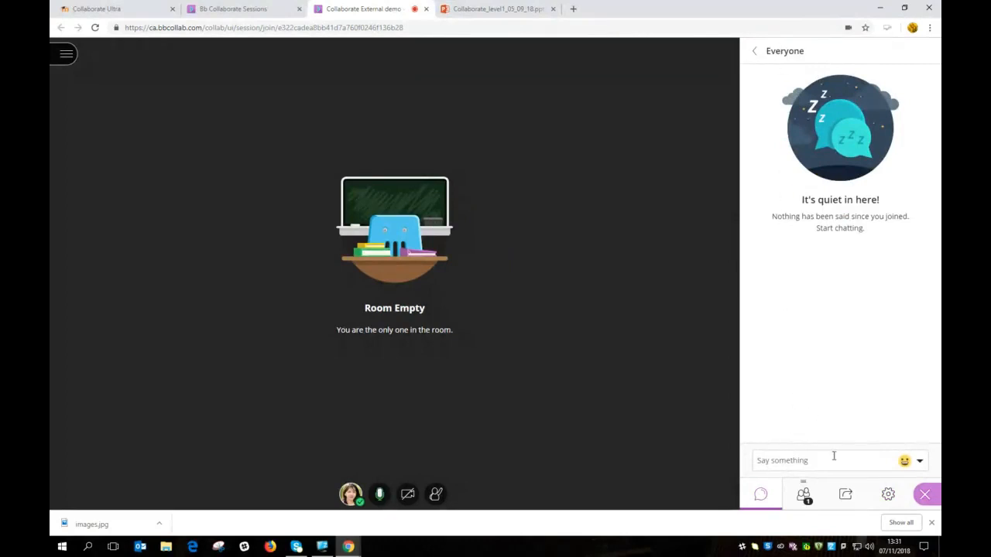
pyautogui.click(755, 51)
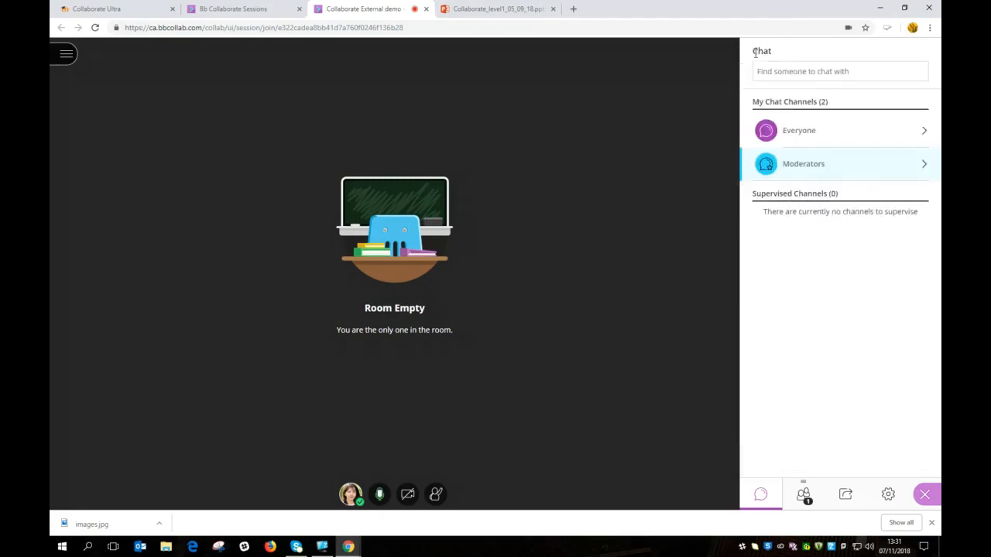
pyautogui.click(821, 175)
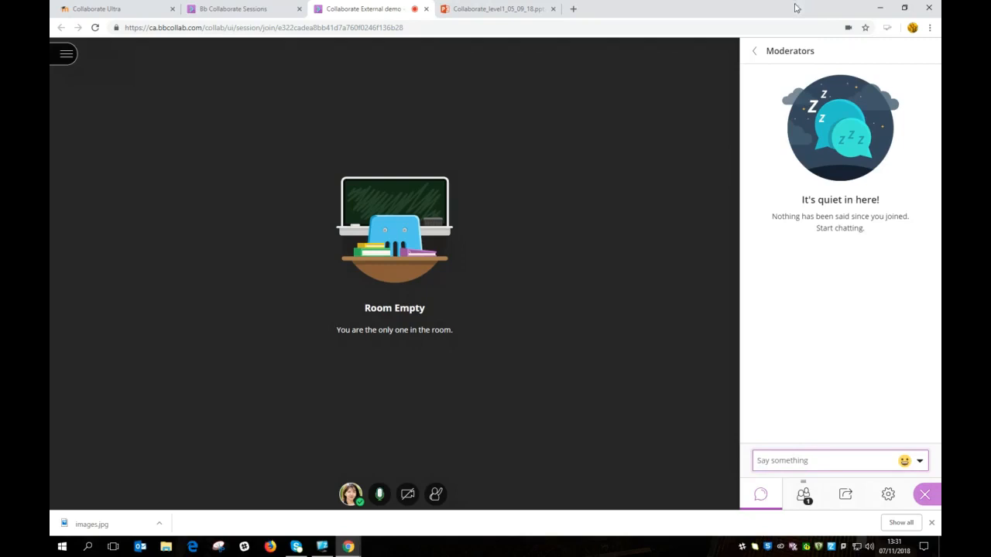
pyautogui.click(756, 52)
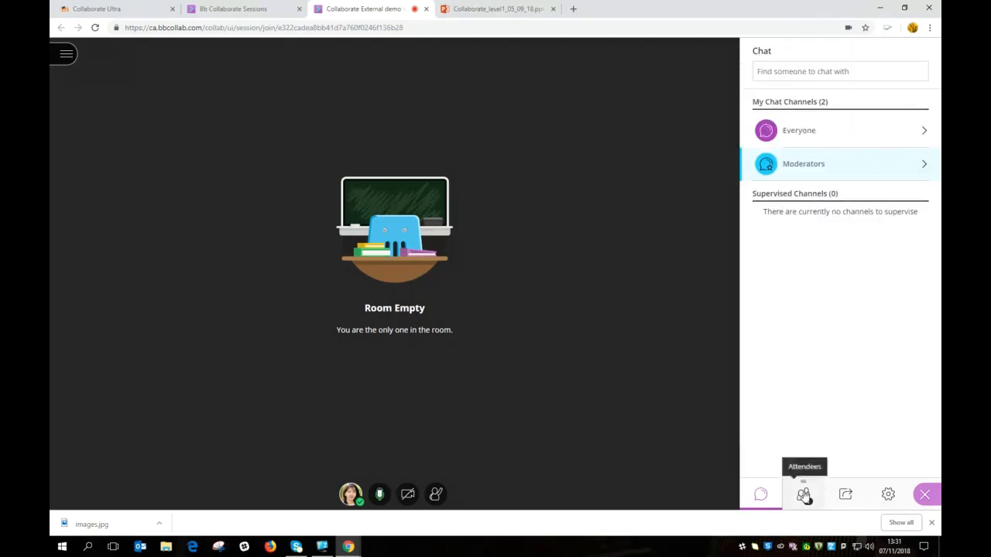
# Step: Switch the side panel from the attendee list to the Share Content options
pyautogui.click(804, 494)
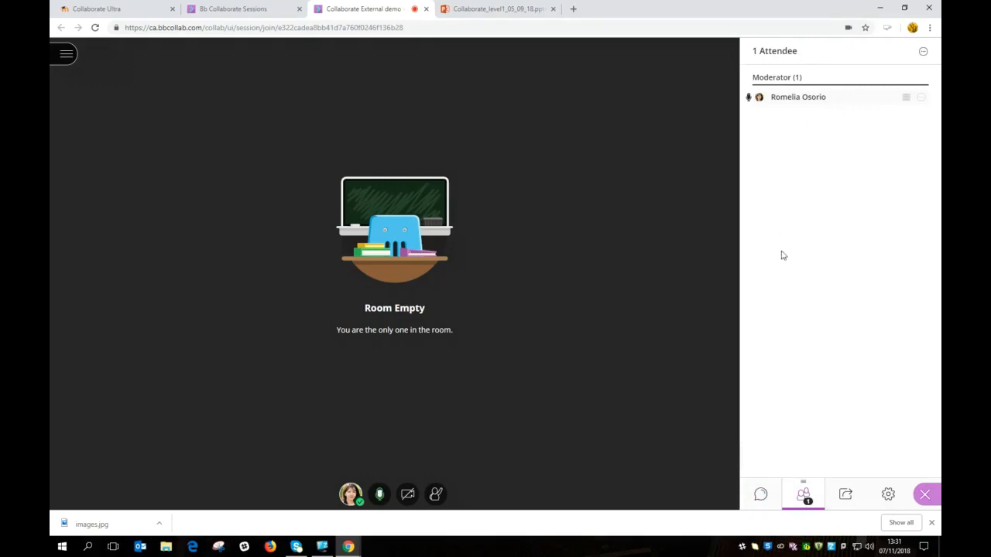
pyautogui.click(847, 497)
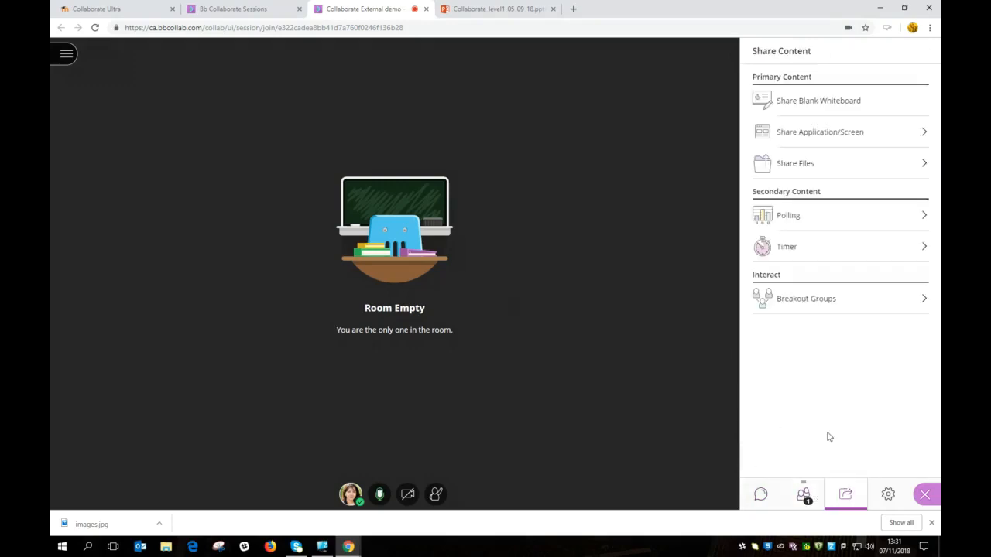
# Step: Share a blank whiteboard and add the text 'tesdfrghjhjk'
pyautogui.click(840, 104)
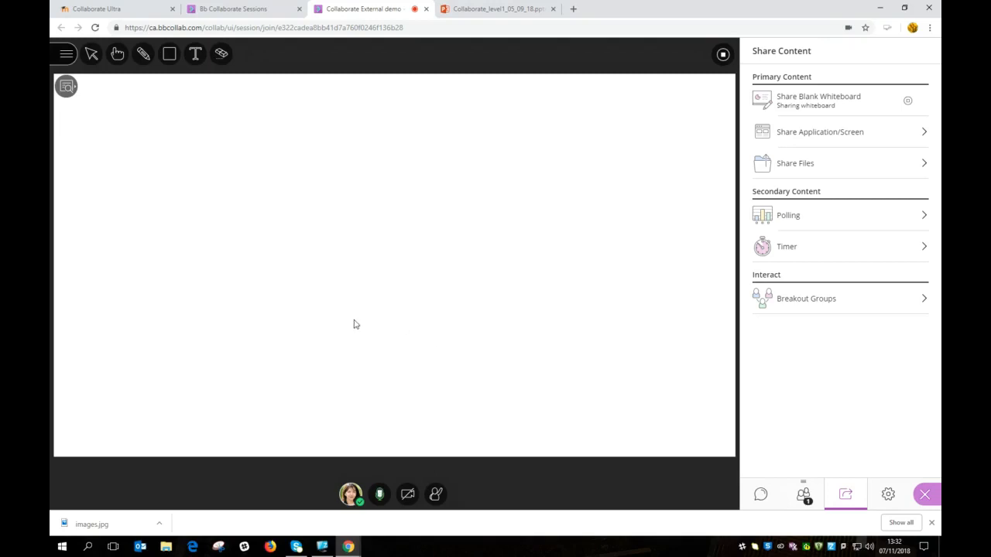
pyautogui.click(194, 54)
pyautogui.click(168, 180)
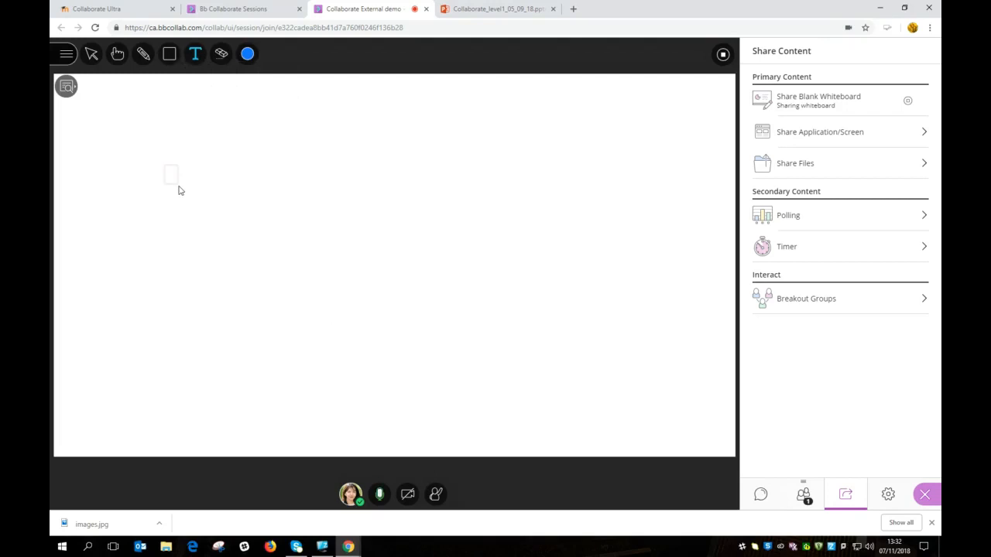
pyautogui.write('tesdfrghjhjk')
# Step: Switch the text colour to orange and add the text 'ytrewe'
pyautogui.click(247, 53)
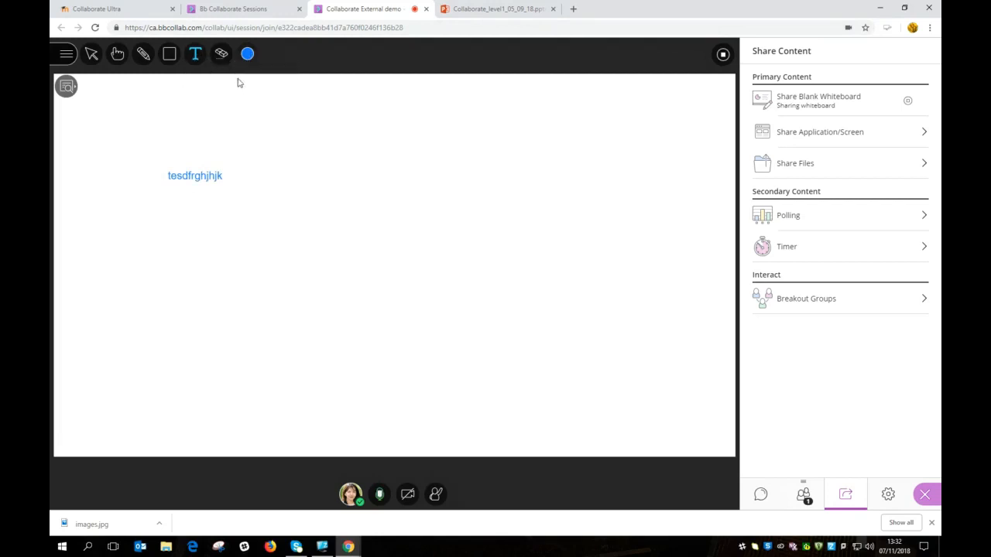
pyautogui.click(247, 54)
pyautogui.click(264, 97)
pyautogui.click(197, 55)
pyautogui.click(283, 142)
pyautogui.write('ytrewes')
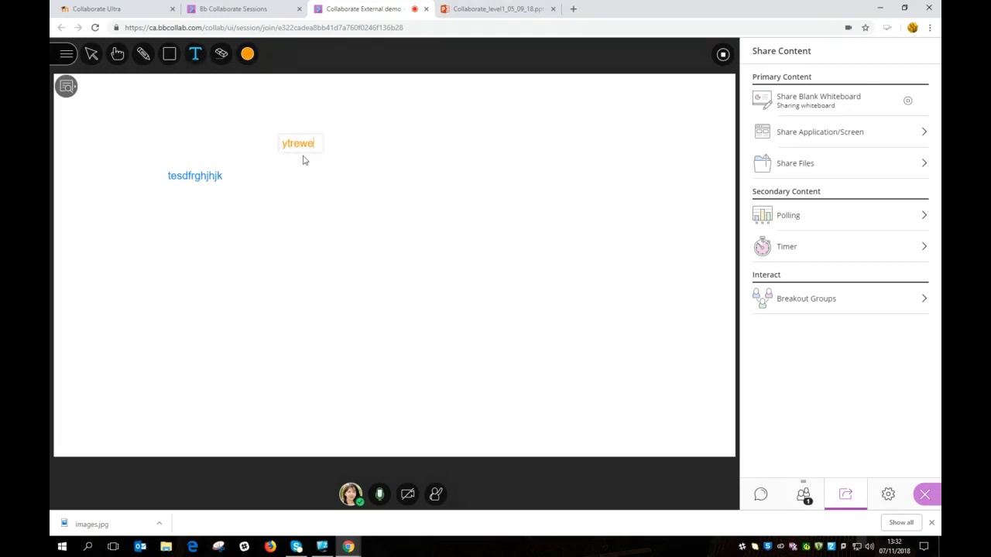
# Step: Move the 'tesdfrghjhjk' text right of the whiteboard centre, below the orange text
pyautogui.click(93, 57)
pyautogui.click(197, 180)
pyautogui.moveTo(197, 179); pyautogui.dragTo(220, 249)
pyautogui.moveTo(507, 253); pyautogui.dragTo(505, 312)
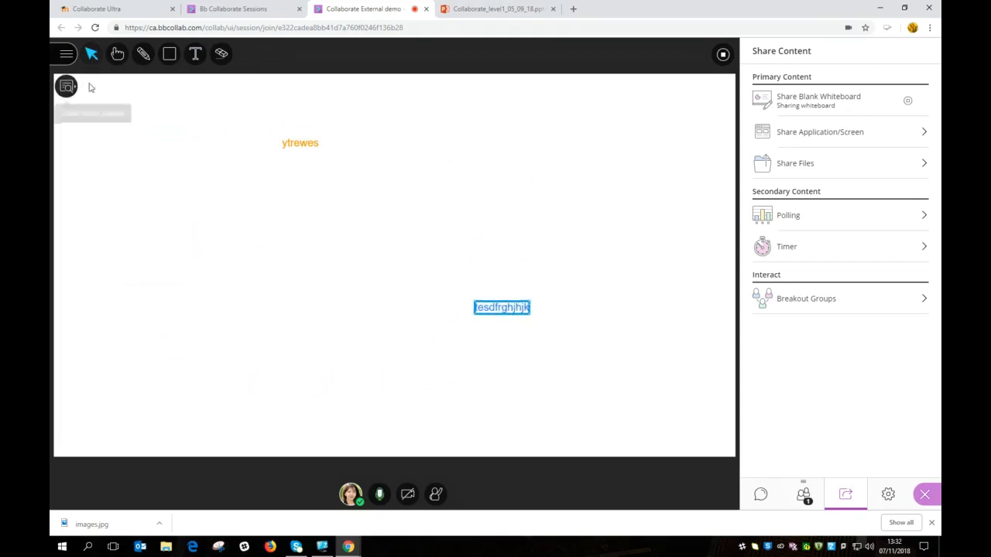
pyautogui.click(117, 55)
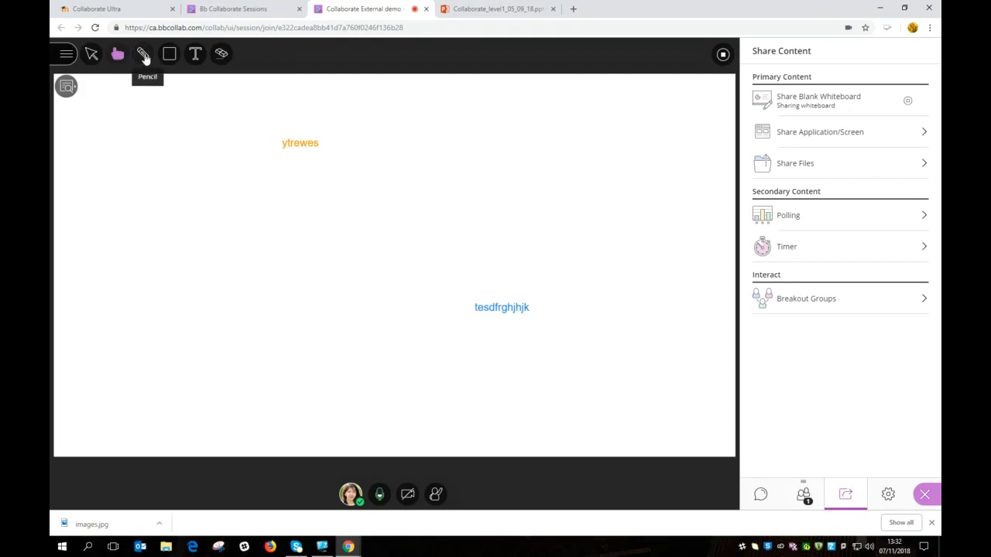
# Step: Draw an orange freehand scribble and an orange rectangle below 'ytrewes' on the whiteboard
pyautogui.click(144, 57)
pyautogui.moveTo(119, 232)
pyautogui.mouseDown()
pyautogui.moveTo(159, 232)
pyautogui.moveTo(144, 268)
pyautogui.moveTo(215, 263)
pyautogui.moveTo(259, 274)
pyautogui.moveTo(281, 261)
pyautogui.moveTo(294, 270)
pyautogui.mouseUp()
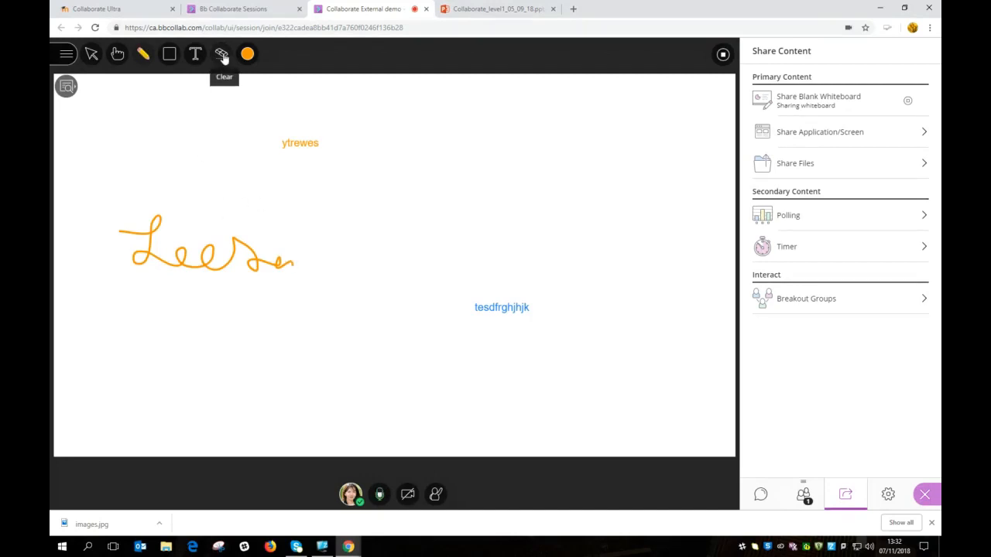
pyautogui.click(167, 57)
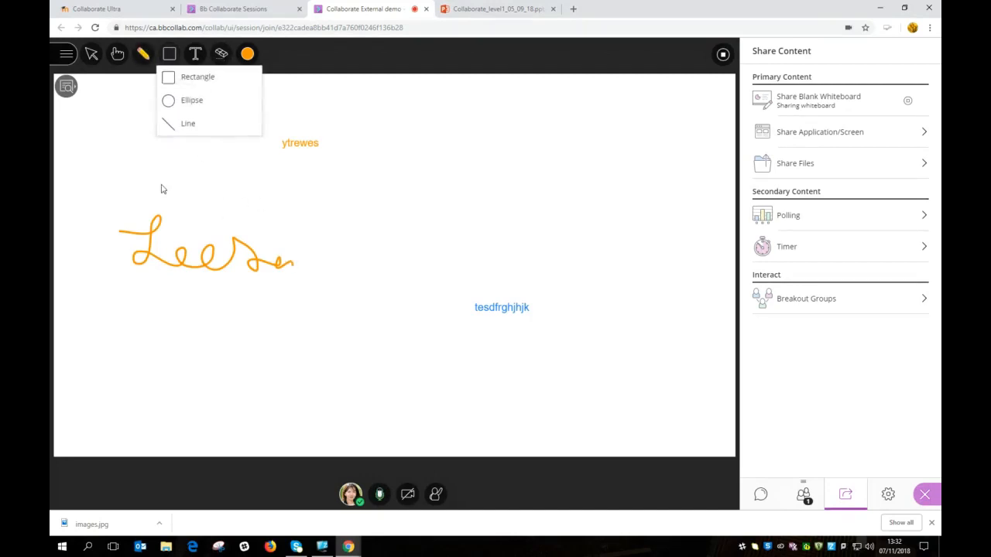
pyautogui.click(195, 80)
pyautogui.moveTo(189, 168); pyautogui.dragTo(345, 247)
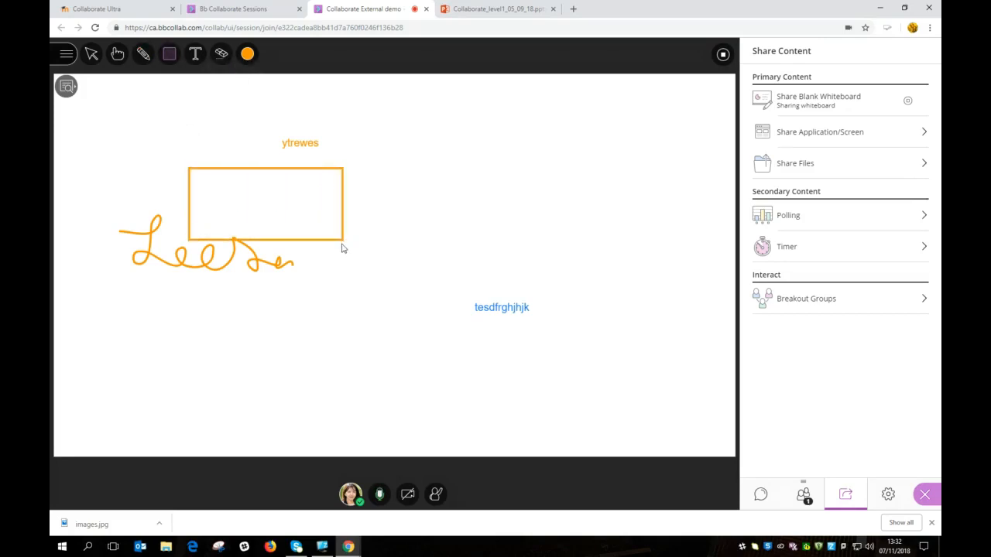
# Step: Add a tall orange ellipse right of the rectangle, then clear the whole whiteboard
pyautogui.click(171, 56)
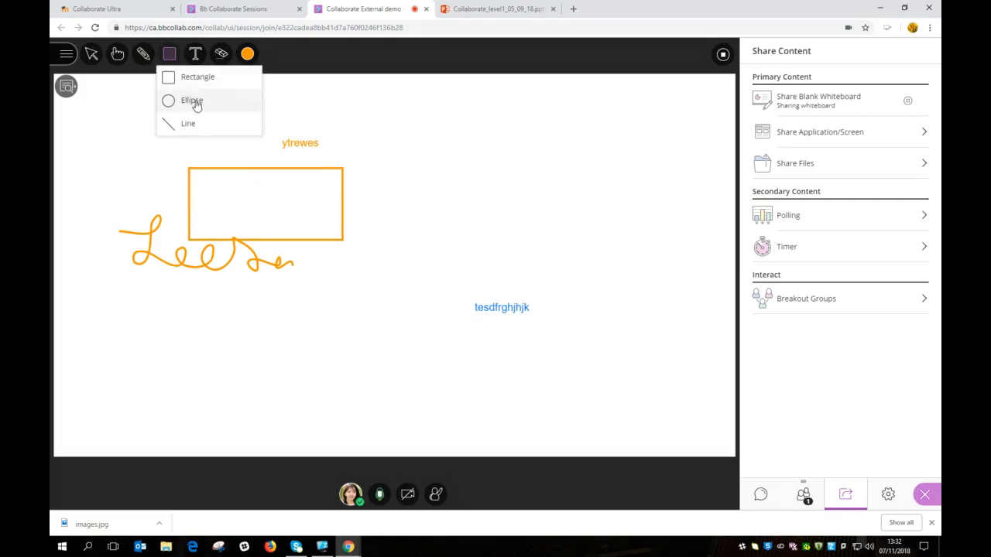
pyautogui.click(194, 101)
pyautogui.moveTo(400, 137)
pyautogui.mouseDown()
pyautogui.moveTo(408, 207)
pyautogui.moveTo(555, 268)
pyautogui.moveTo(495, 258)
pyautogui.mouseUp()
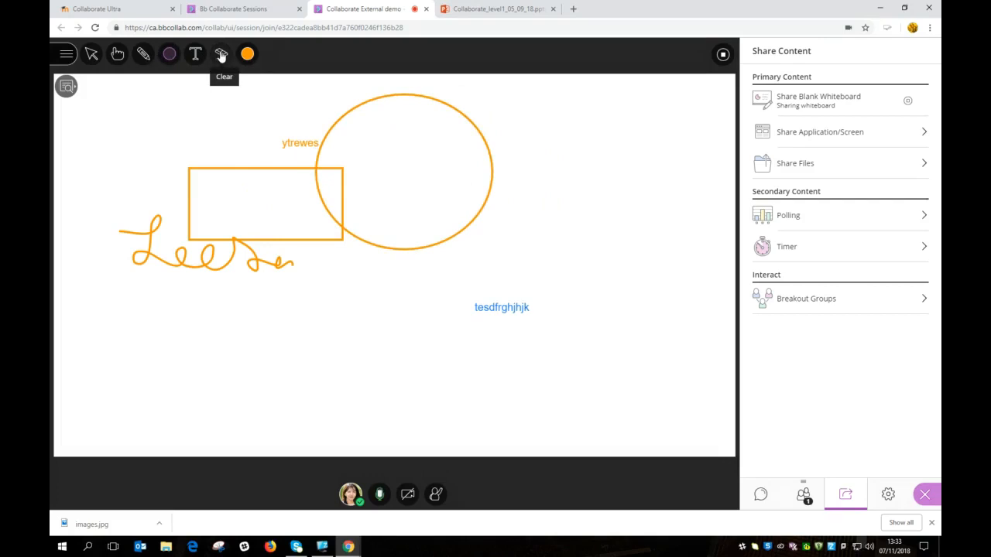
pyautogui.click(221, 56)
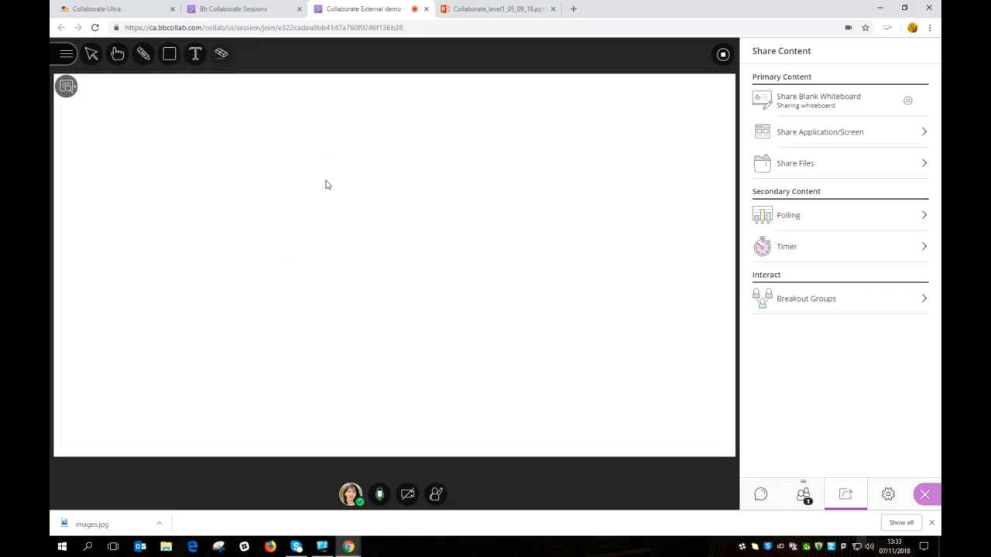
# Step: Share Screen 1 as the entire screen, then stop the screen share
pyautogui.click(926, 136)
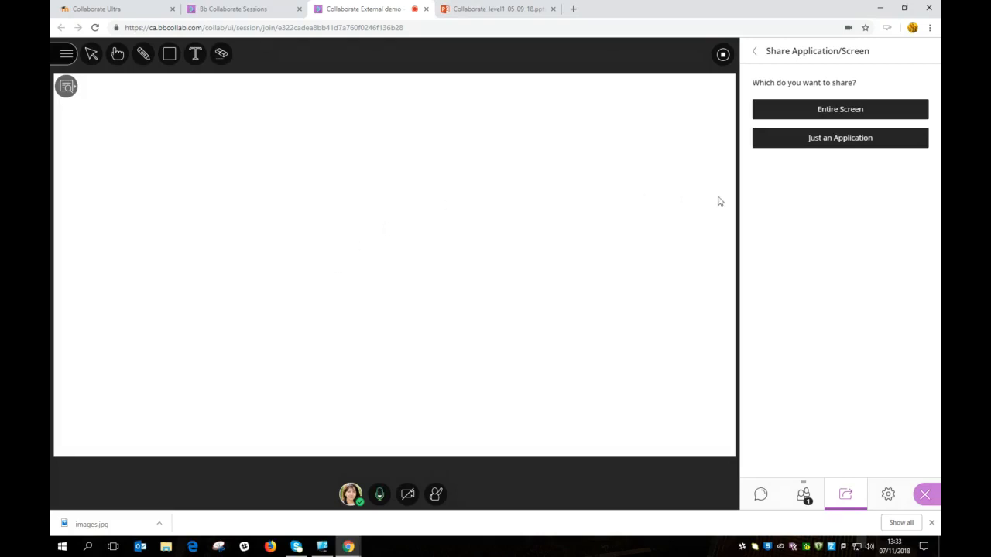
pyautogui.click(846, 114)
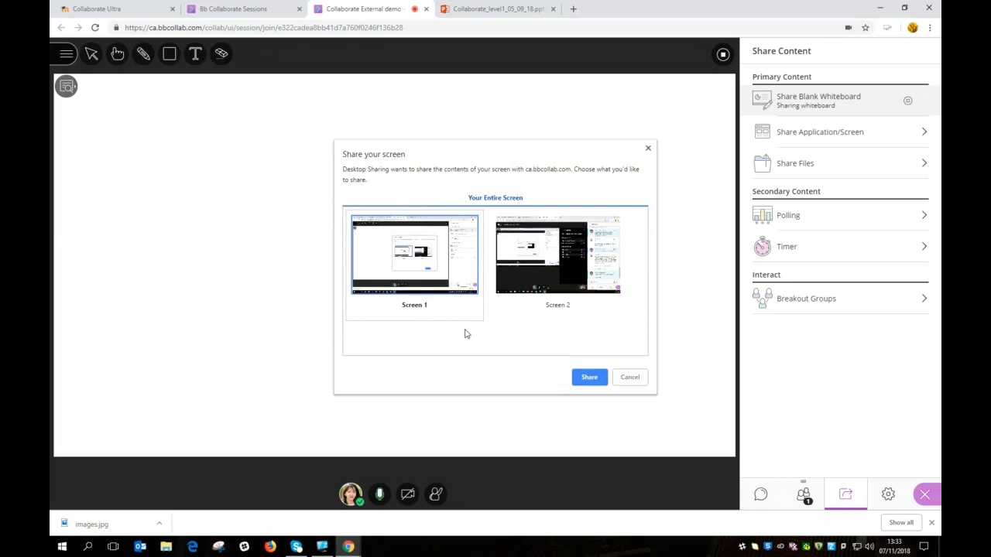
pyautogui.click(588, 379)
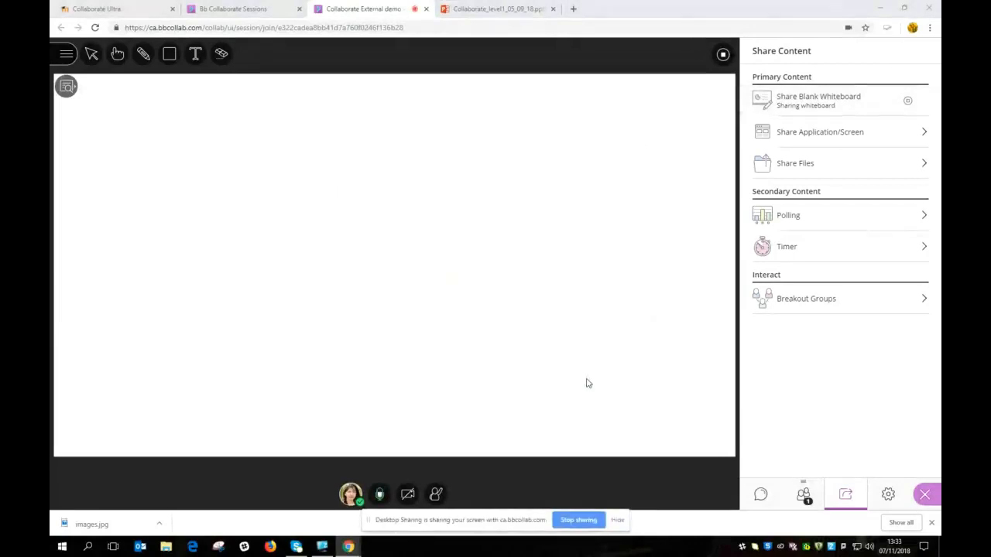
pyautogui.click(724, 53)
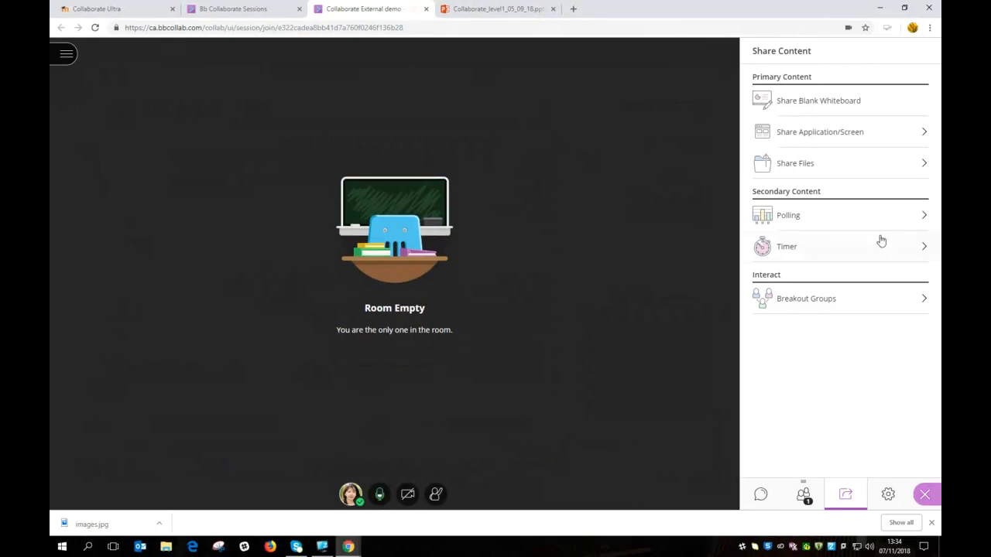
# Step: Start sharing just an application, then cancel the window picker without sharing
pyautogui.click(858, 132)
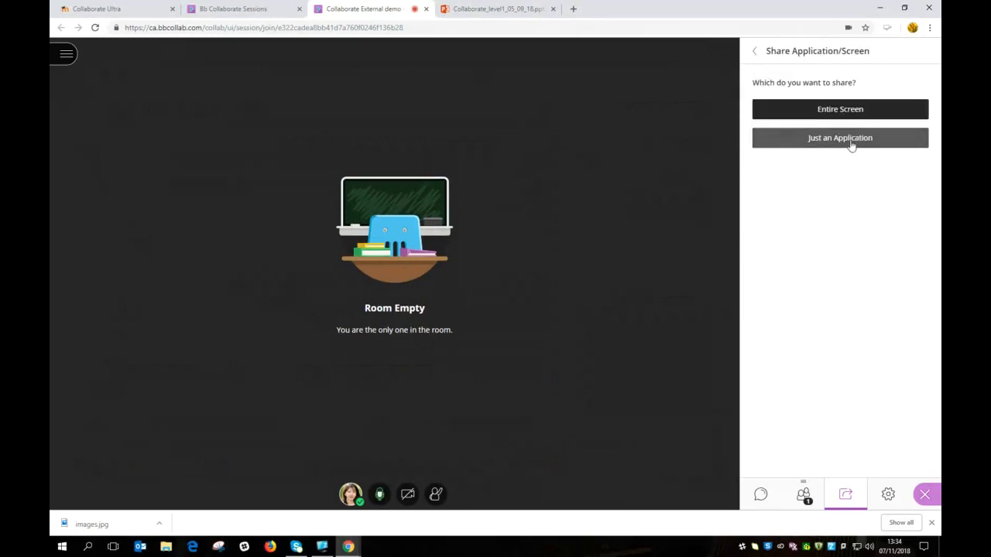
pyautogui.click(852, 144)
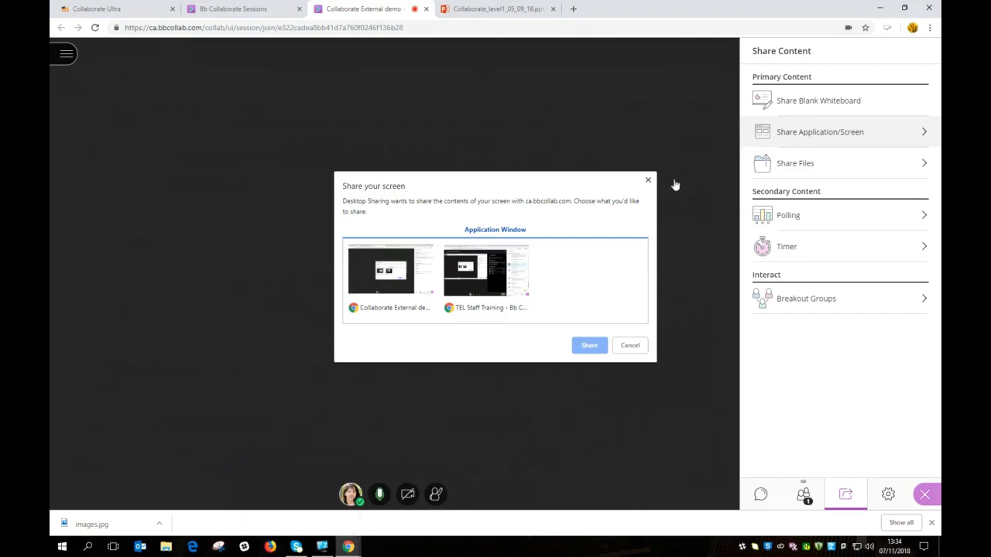
pyautogui.click(649, 183)
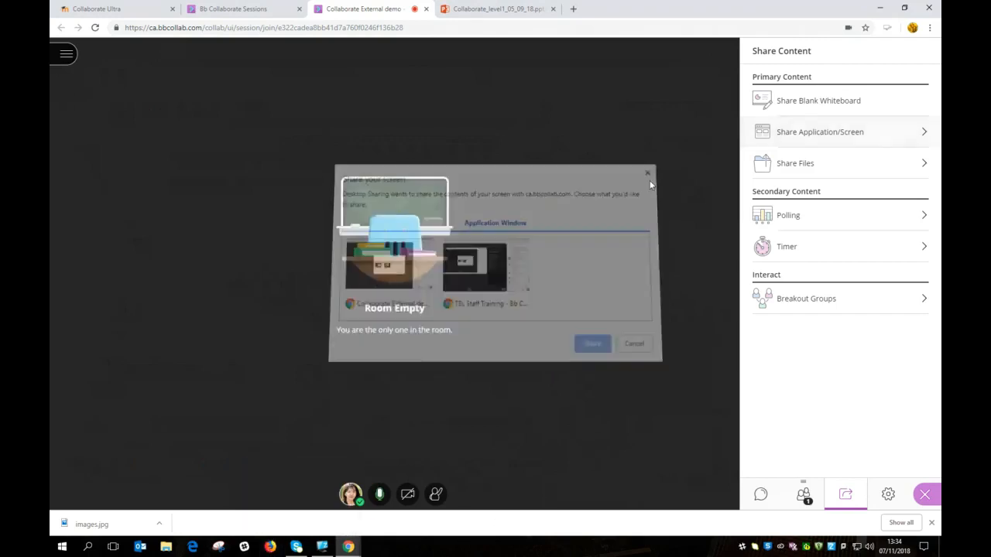
# Step: Maximise the Firefox window showing the LSHTM website, then return to the Collaborate session
pyautogui.click(270, 547)
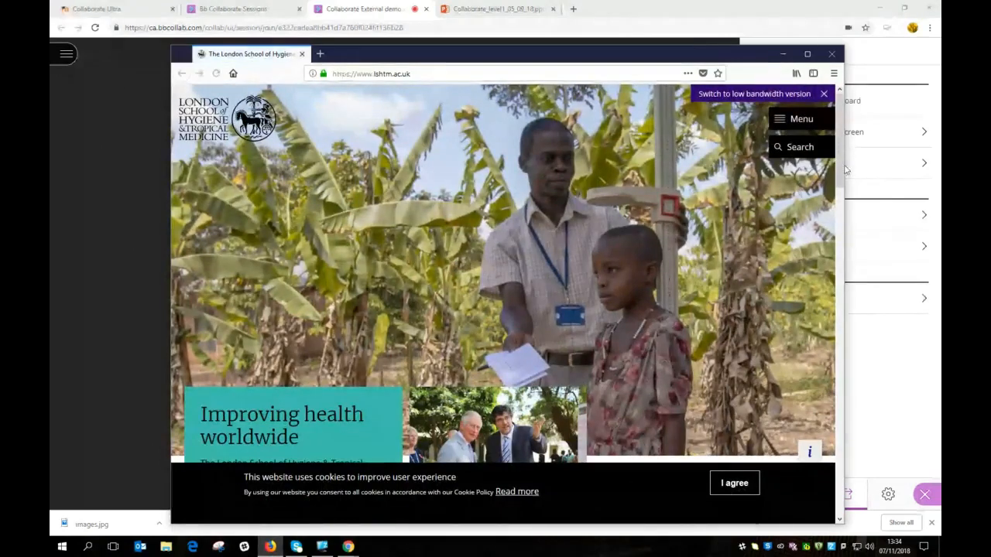
pyautogui.click(807, 54)
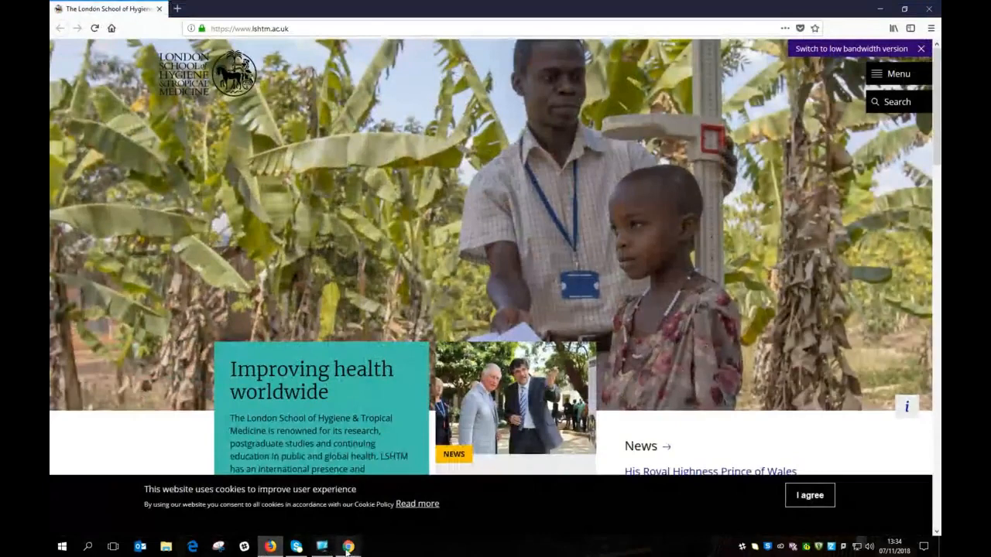
pyautogui.moveTo(348, 547)
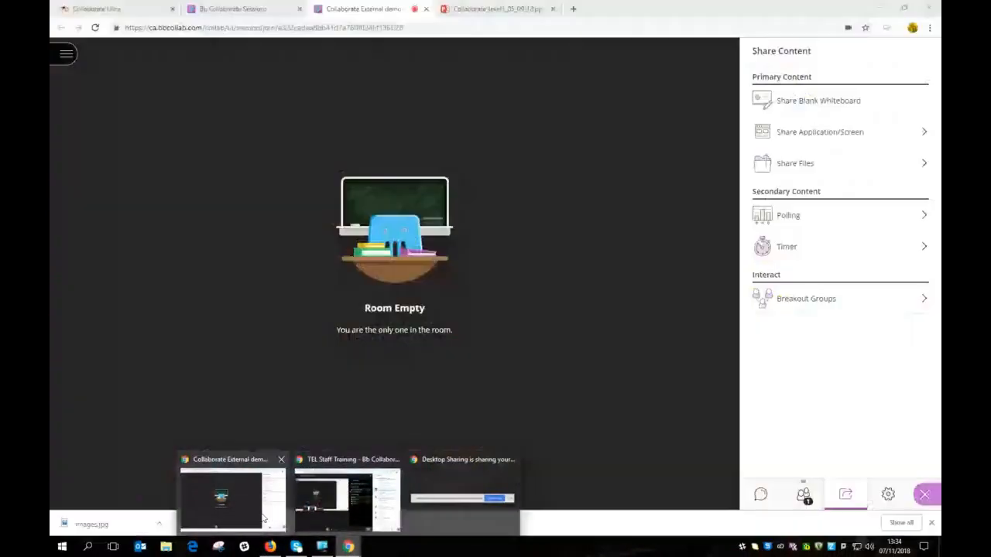
pyautogui.click(261, 517)
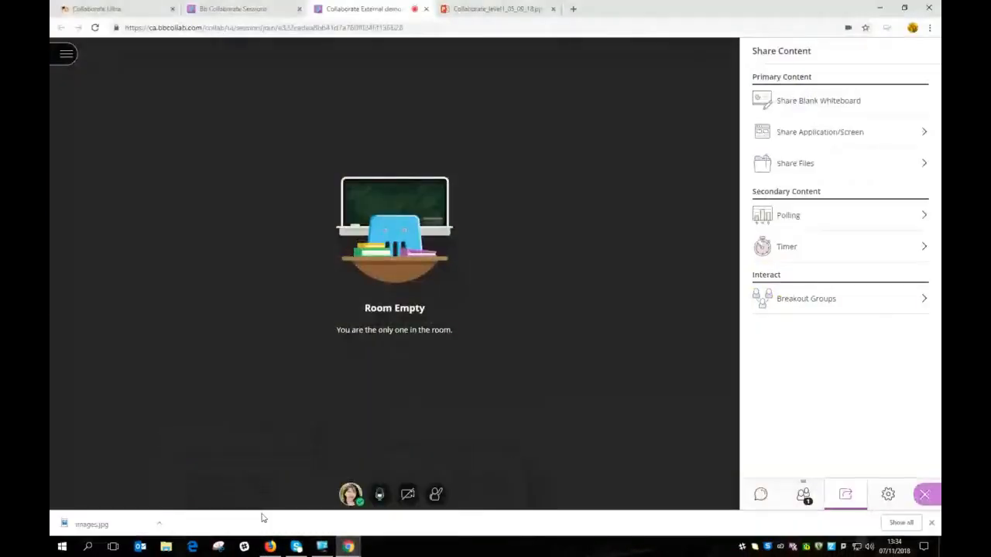
# Step: Share the Firefox window 'The London School of Hygiene' as a single application
pyautogui.click(925, 134)
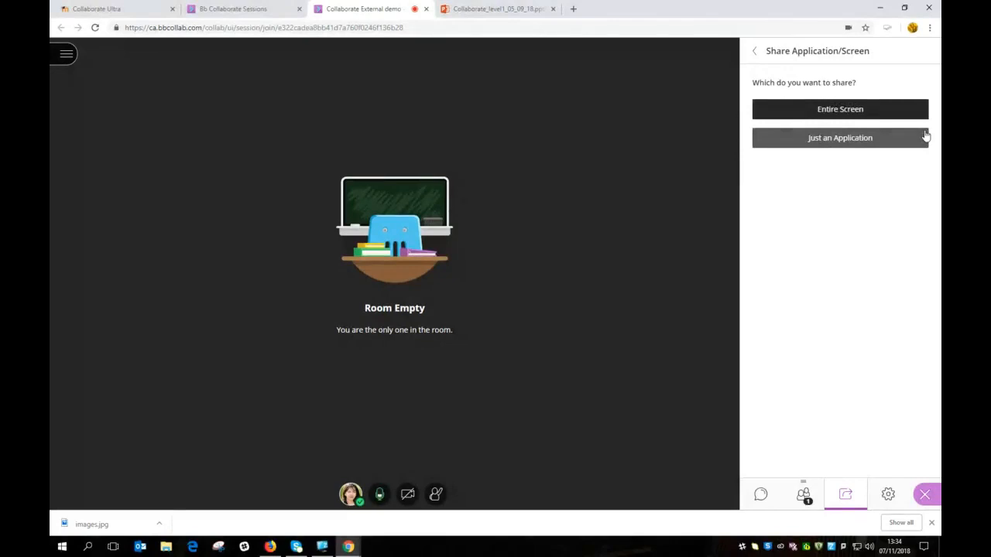
pyautogui.click(855, 146)
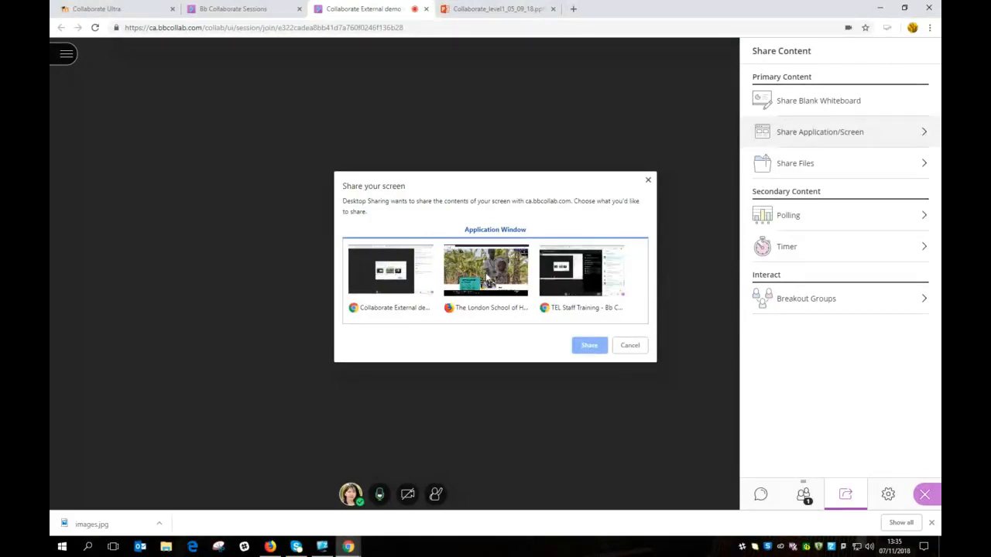
pyautogui.click(487, 278)
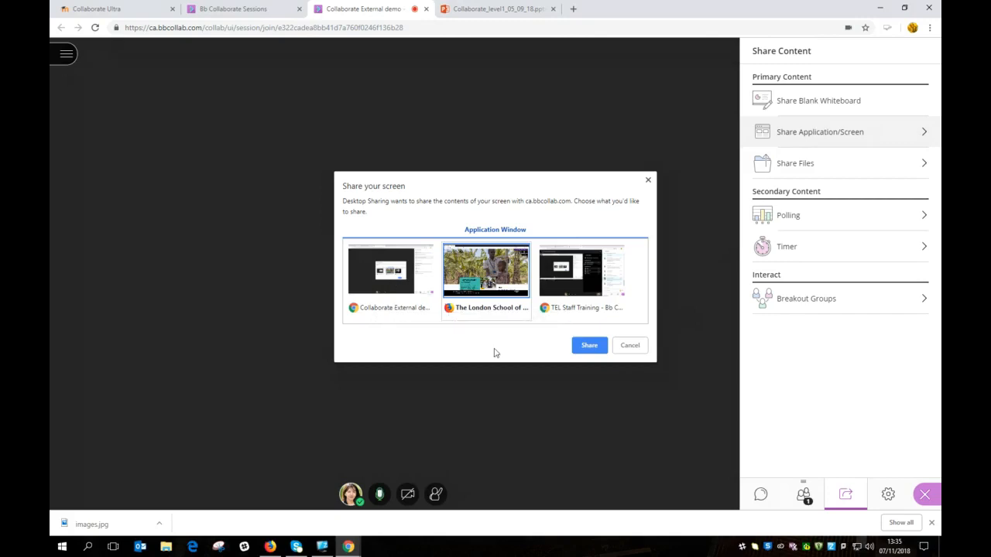
pyautogui.click(589, 346)
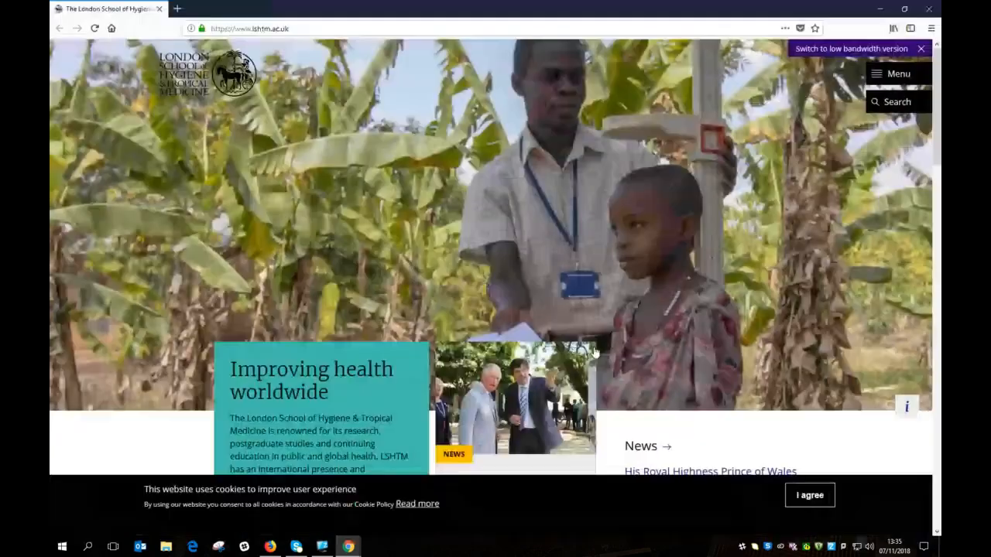
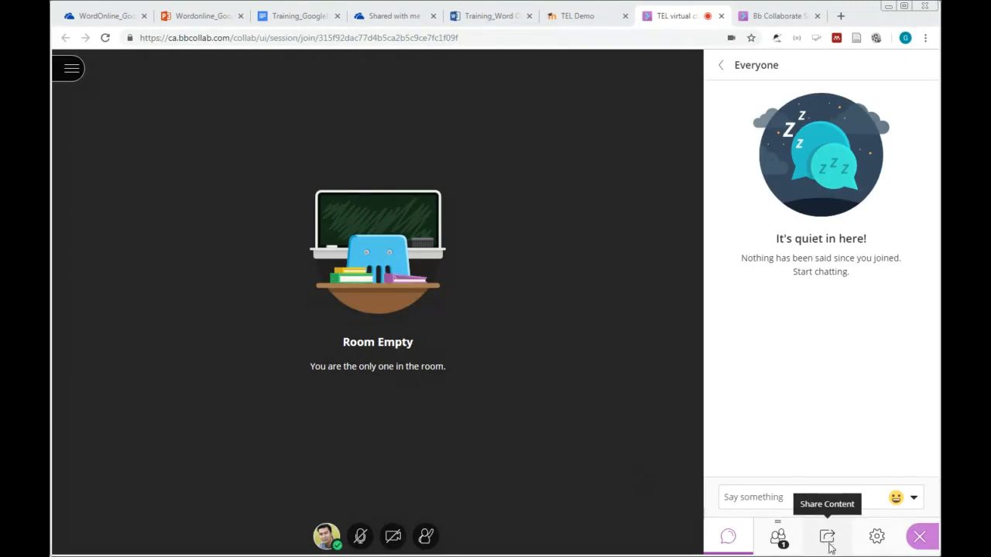
# Step: Open the Share Files list and scroll through the uploaded presentations, including Polling.pptx
pyautogui.click(827, 538)
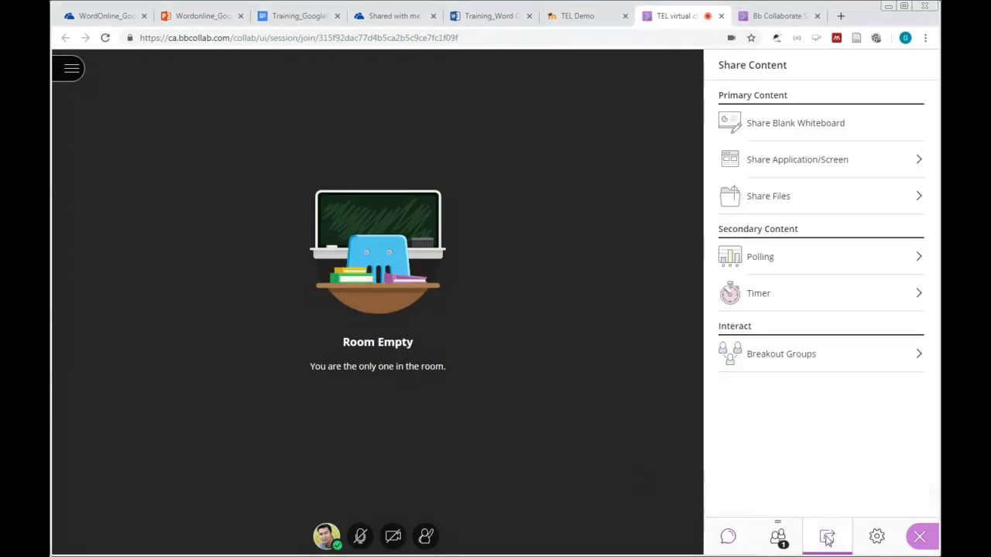
pyautogui.click(776, 202)
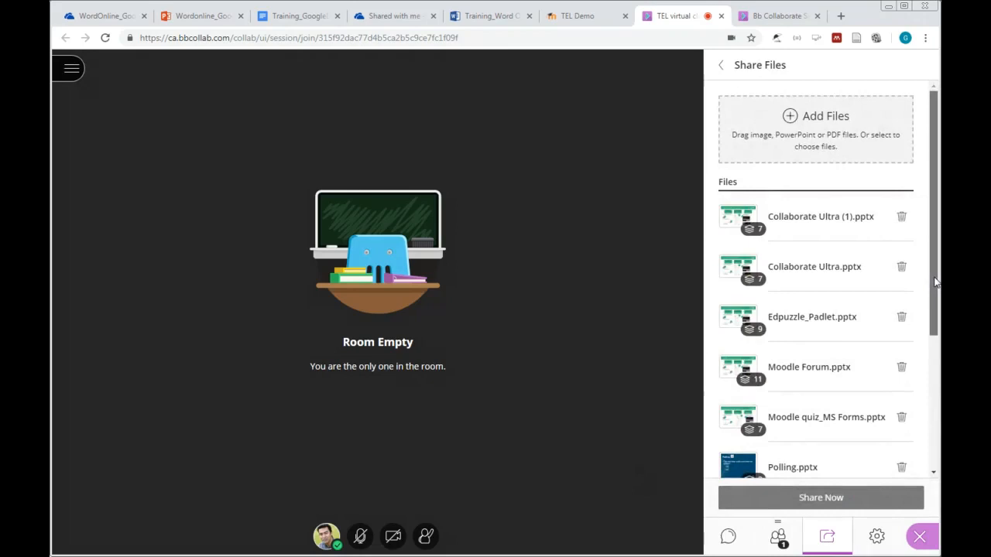
pyautogui.moveTo(935, 283); pyautogui.dragTo(935, 415)
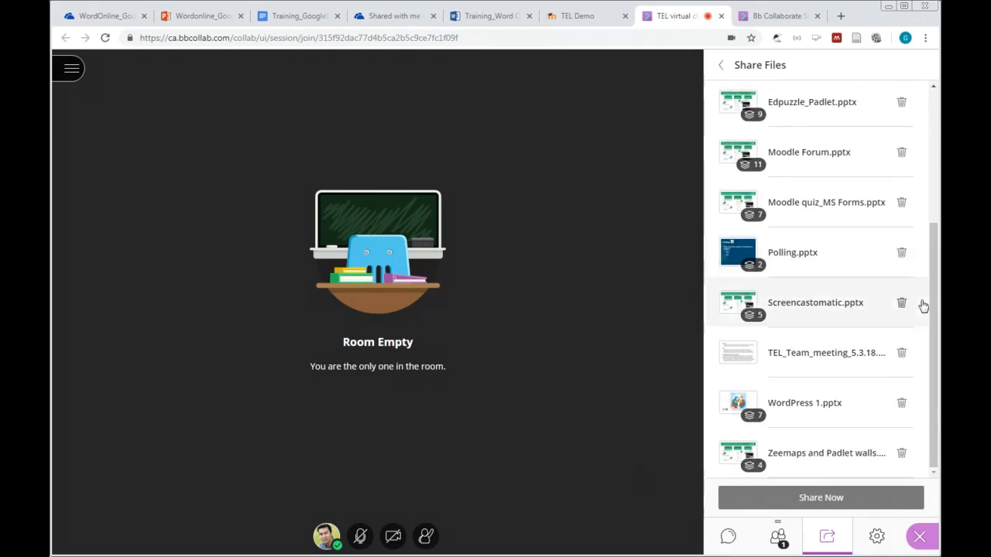
pyautogui.moveTo(935, 311); pyautogui.dragTo(936, 273)
pyautogui.scroll(4, 935, 273)
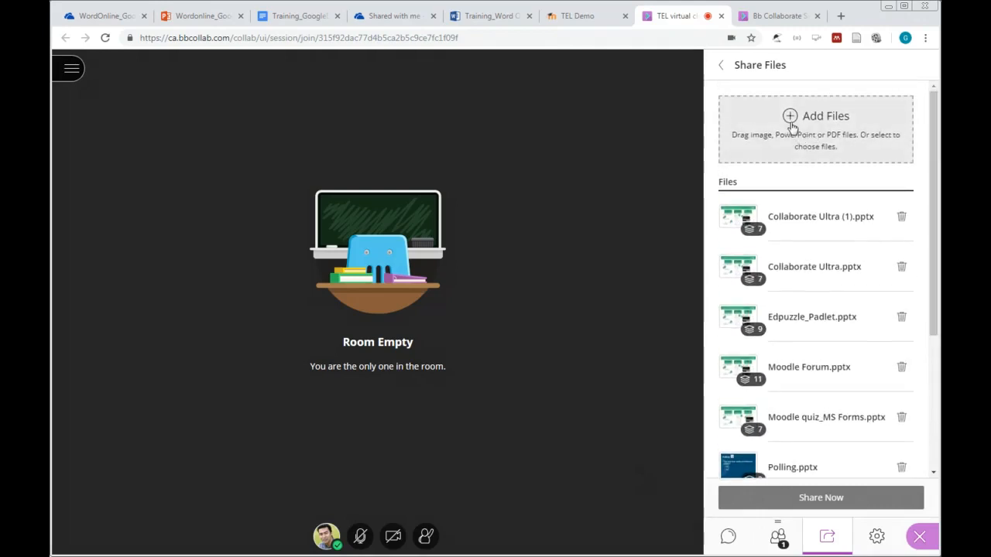
pyautogui.click(792, 124)
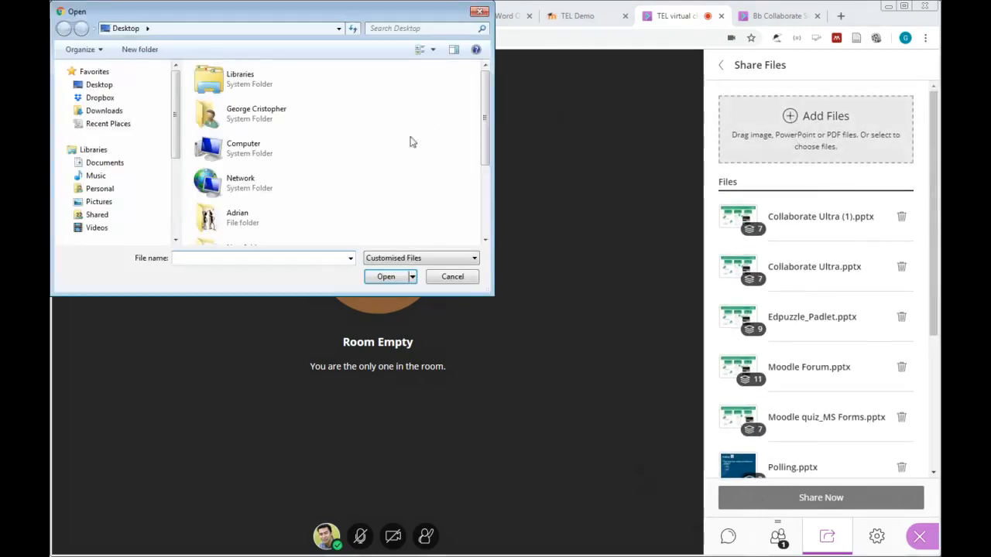
pyautogui.moveTo(484, 96); pyautogui.dragTo(485, 186)
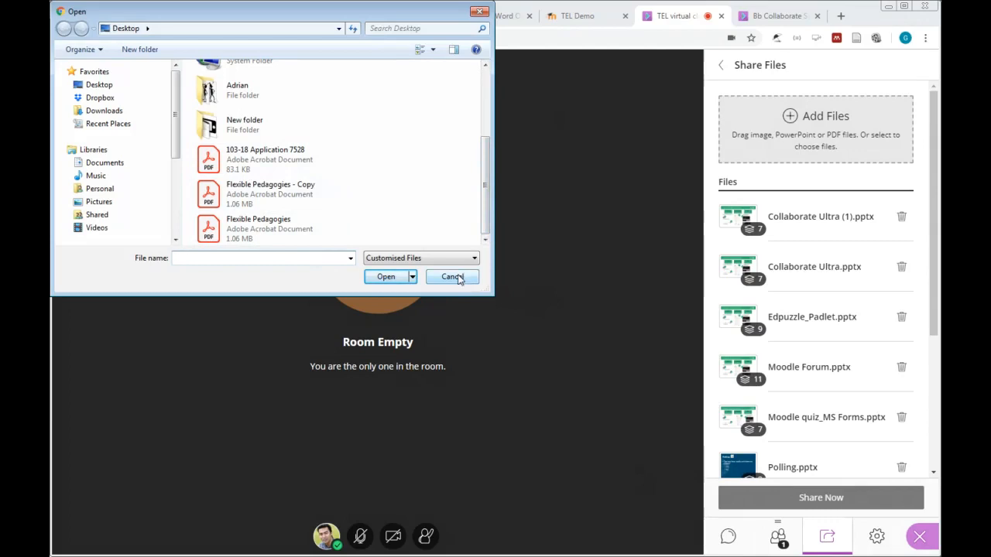
pyautogui.click(250, 203)
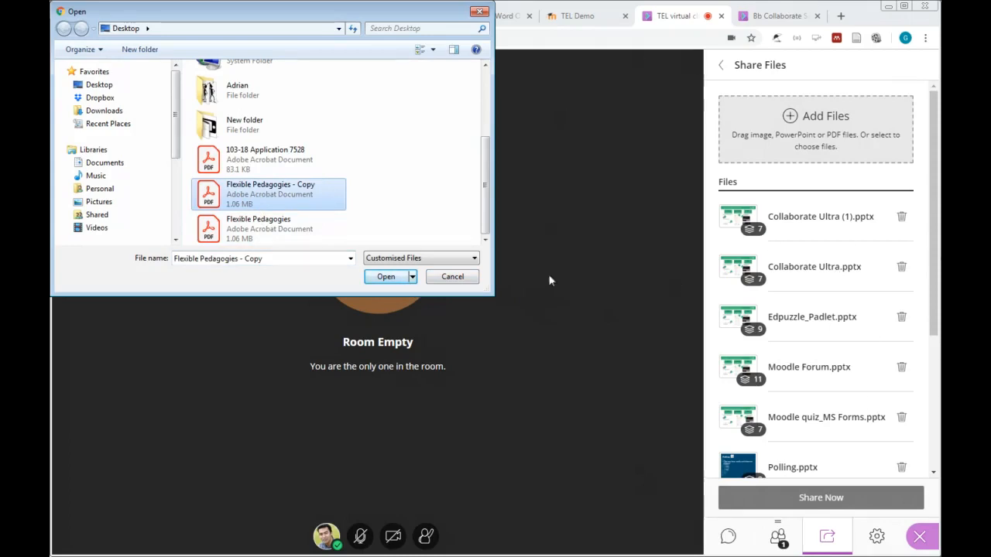
pyautogui.click(457, 281)
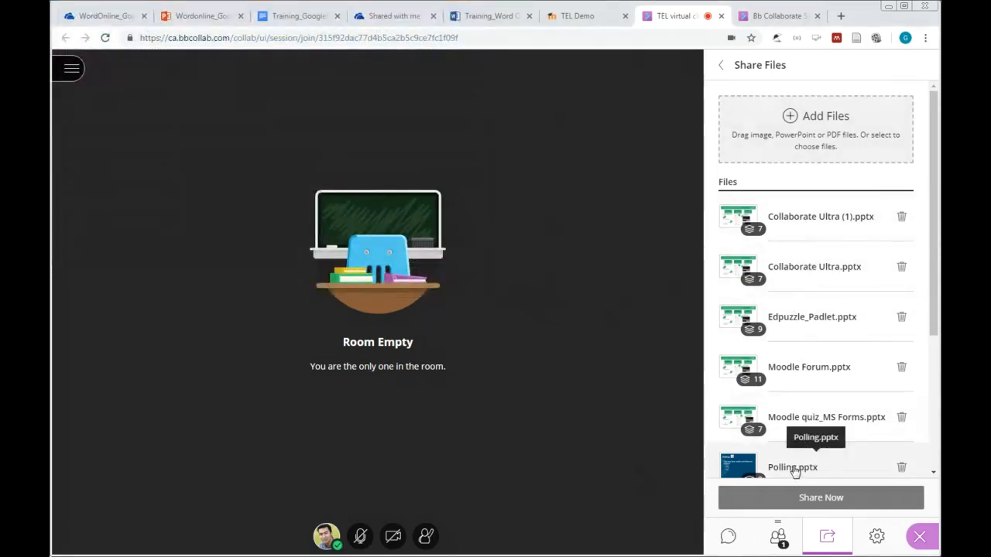
# Step: Select Polling.pptx in the Share Files list and share it to preview its two slides
pyautogui.scroll(-1, 806, 453)
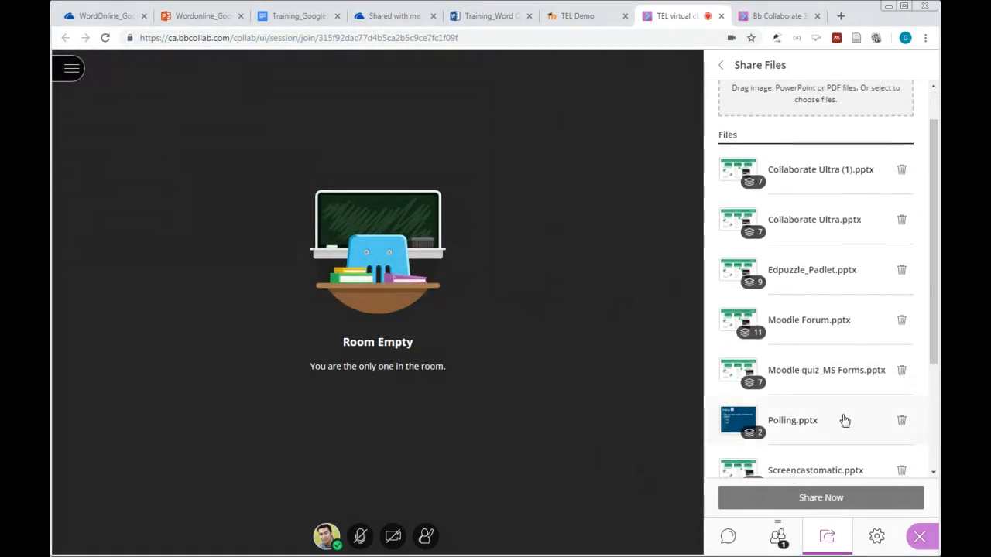
pyautogui.click(805, 430)
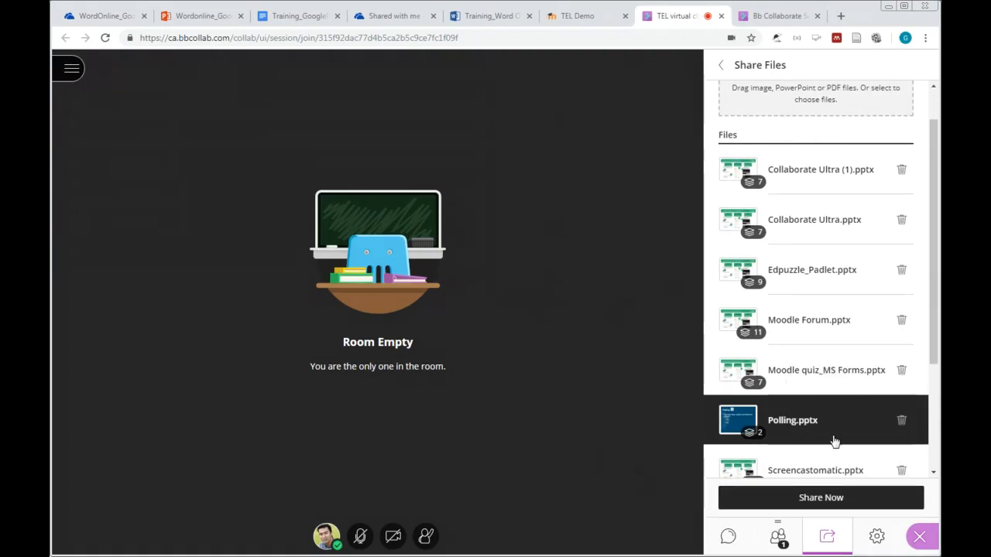
pyautogui.scroll(-2, 935, 329)
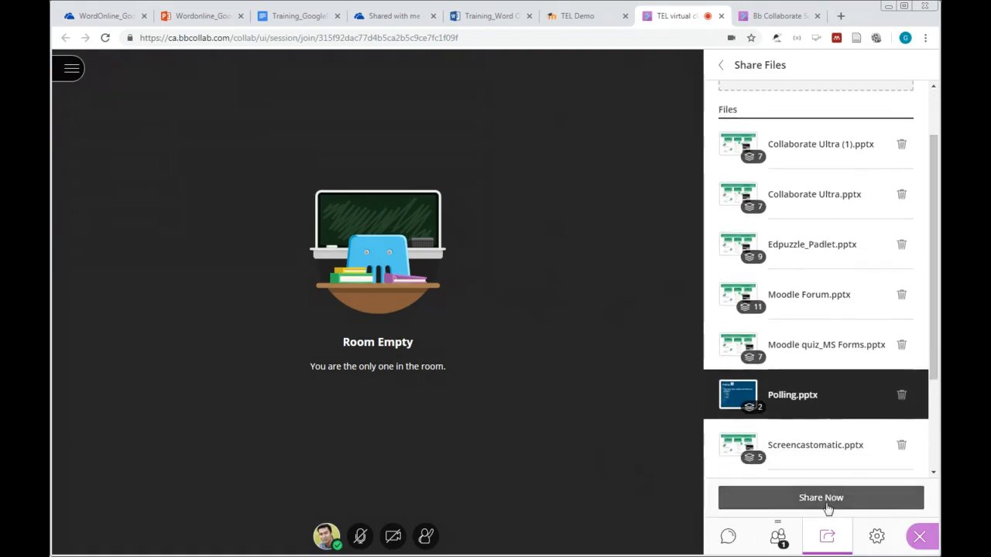
pyautogui.click(827, 503)
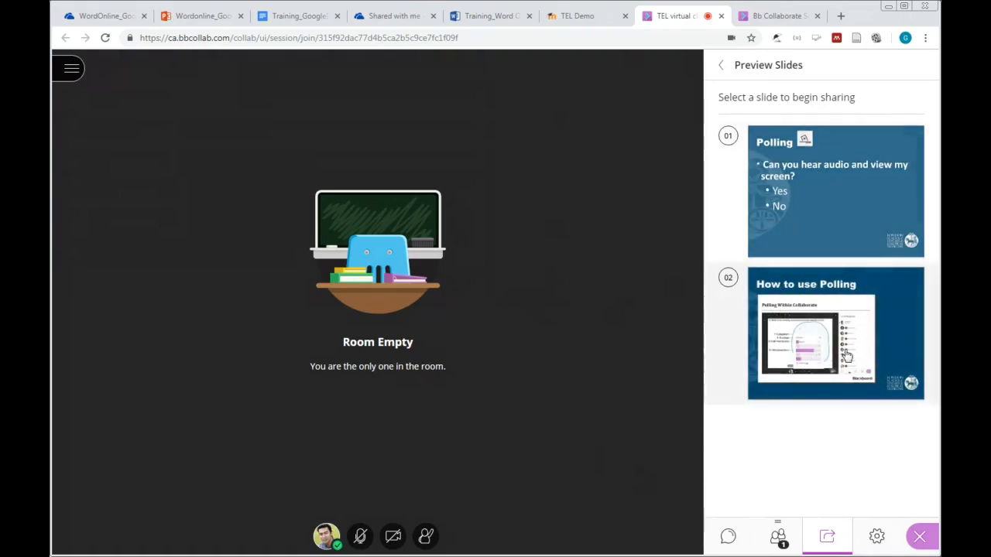
# Step: Share the first Polling slide, step to the 'How to use Polling' slide and back
pyautogui.click(834, 219)
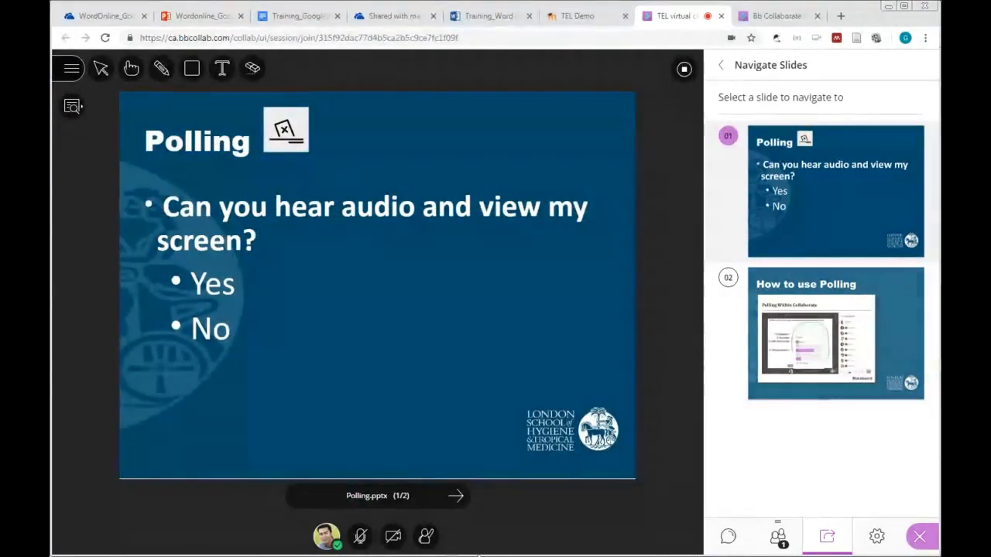
pyautogui.click(457, 498)
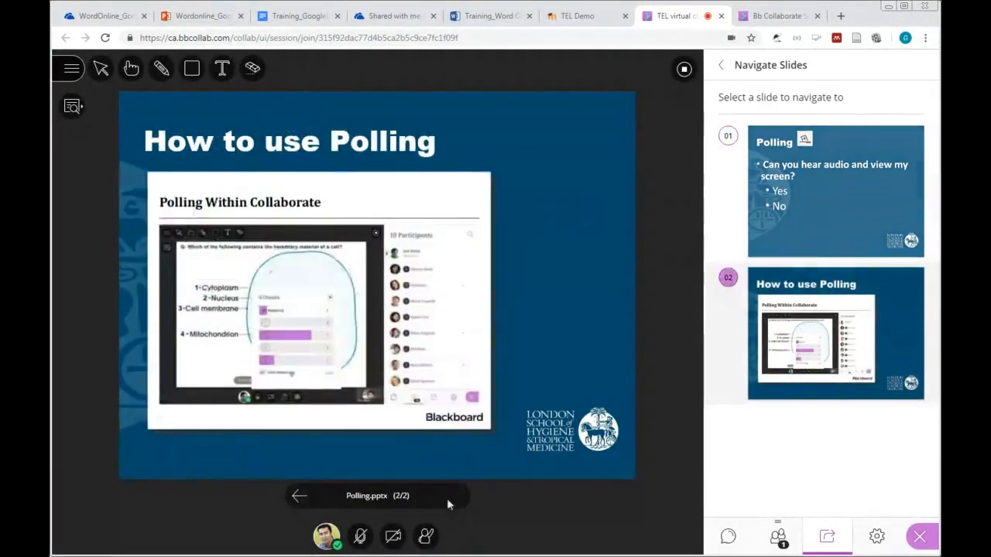
pyautogui.click(296, 499)
# Step: Underline the Polling title with a blue pen line, then pick the Rectangle shape tool
pyautogui.click(161, 68)
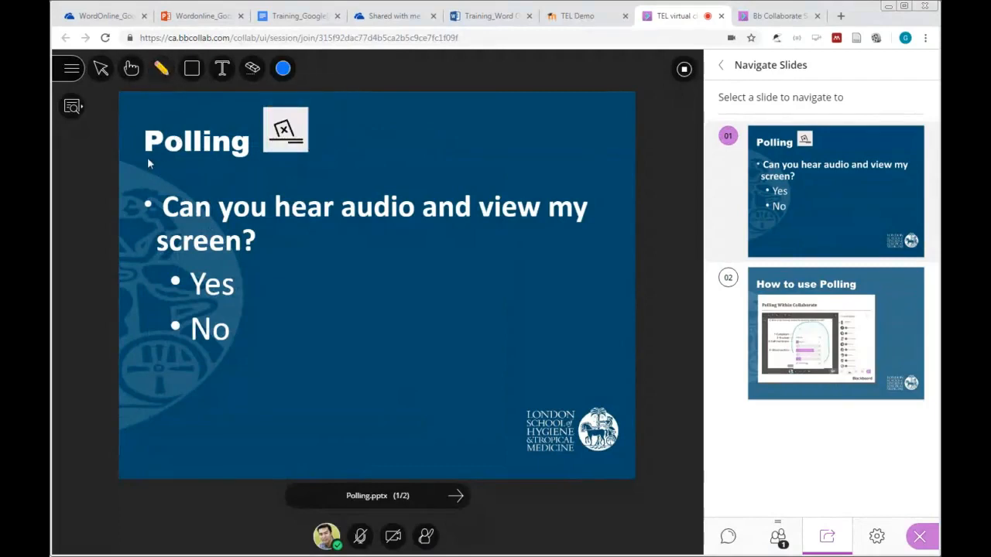
pyautogui.moveTo(241, 158); pyautogui.dragTo(304, 162)
pyautogui.click(192, 74)
pyautogui.click(208, 121)
pyautogui.click(193, 77)
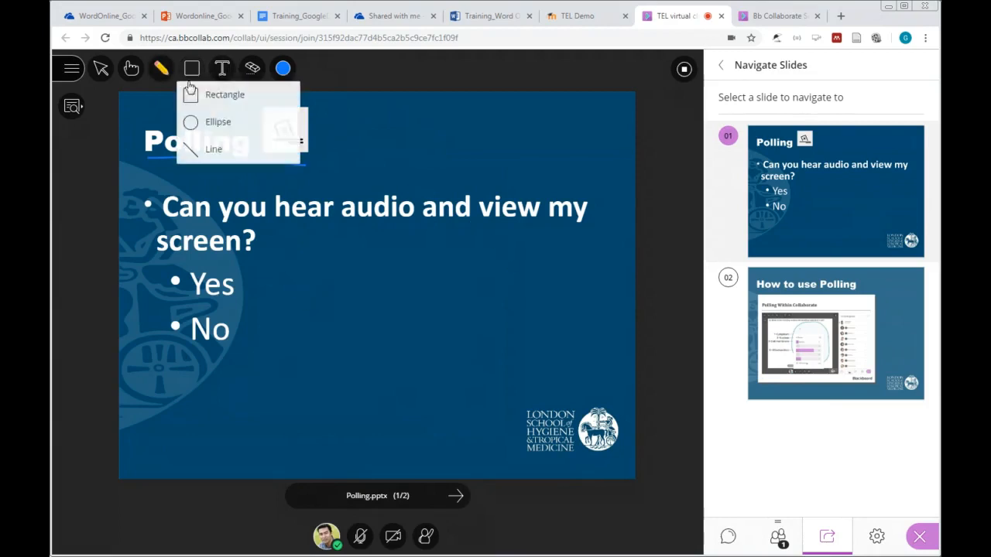
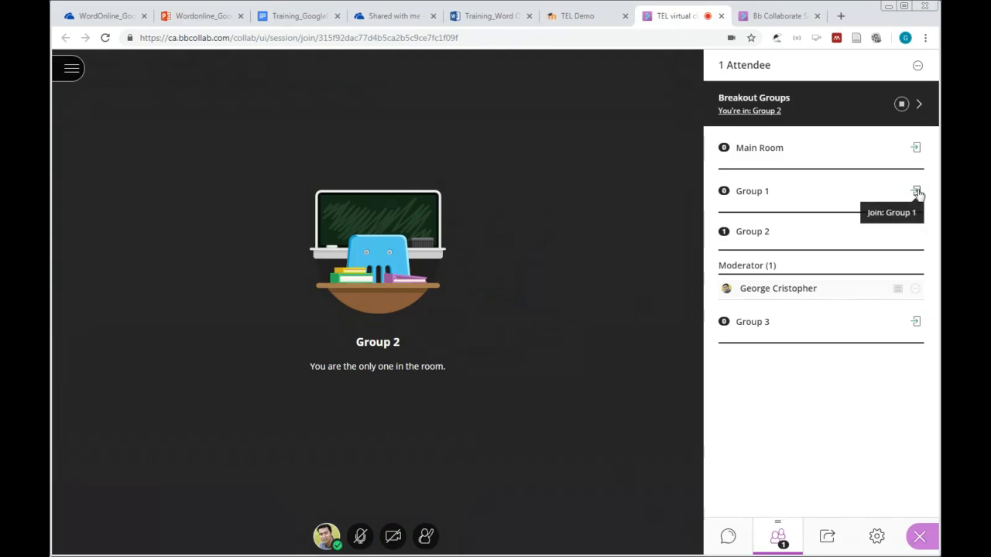
# Step: Join breakout Group 1, then end all breakout groups to return to the Main Room
pyautogui.click(917, 192)
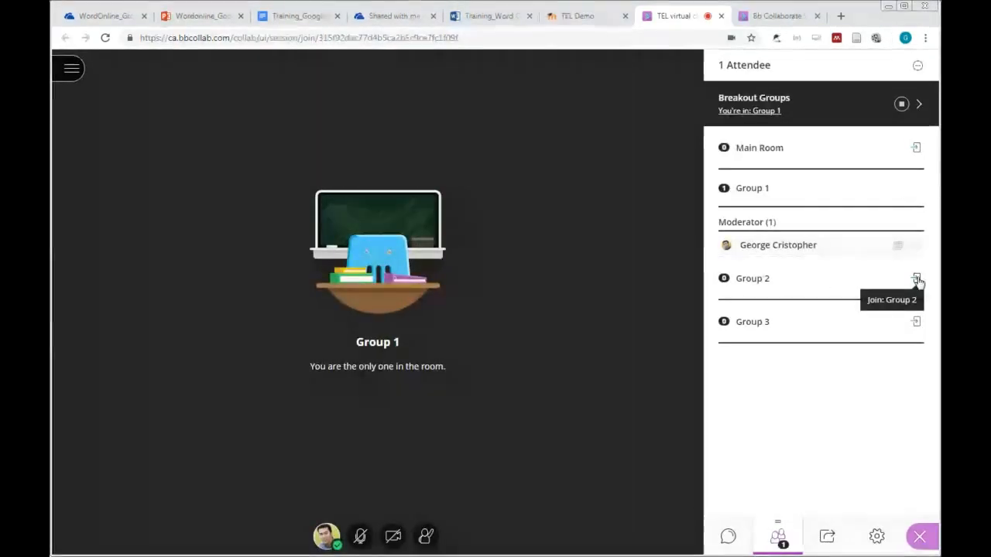
pyautogui.click(902, 106)
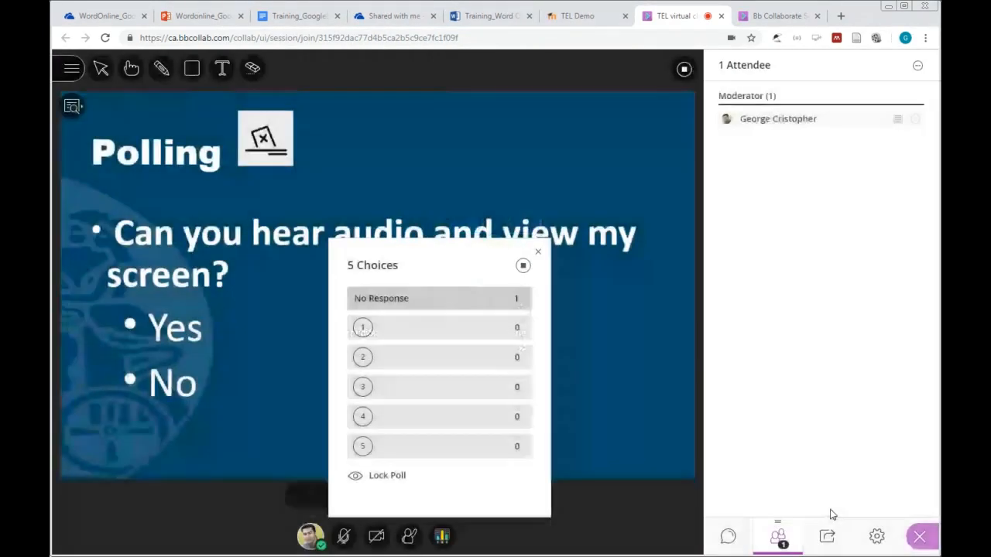
# Step: In Breakout Groups setup, enable 'Allow attendees to switch groups' and return to Share Content
pyautogui.click(827, 535)
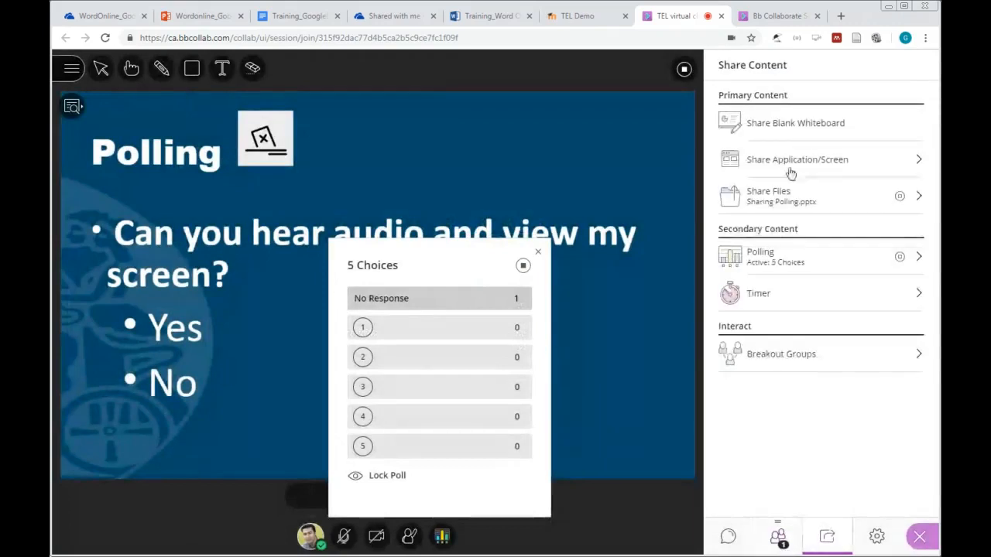
pyautogui.click(777, 363)
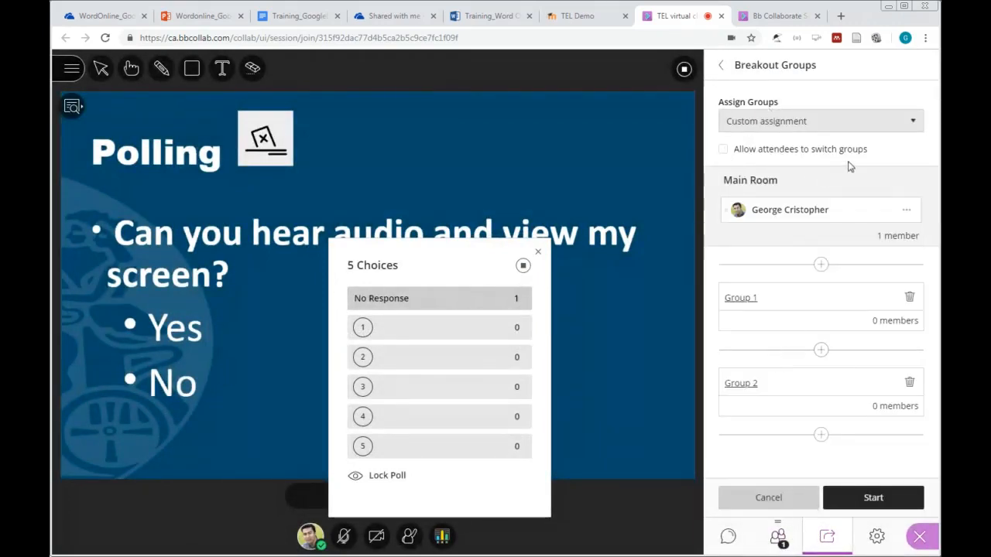
pyautogui.click(724, 151)
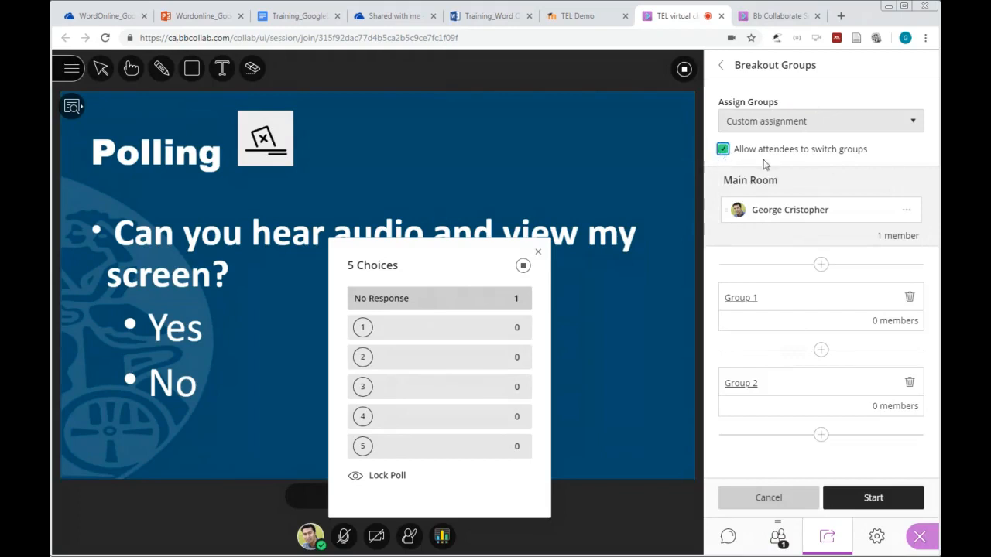
pyautogui.click(722, 68)
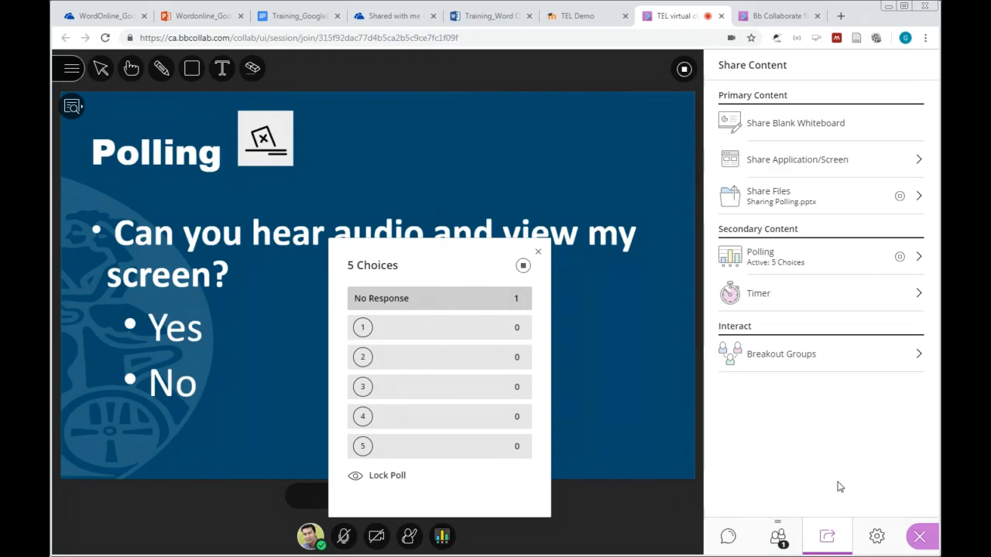
# Step: Open My Settings from the gear in the collaborate panel's bottom toolbar
pyautogui.click(878, 537)
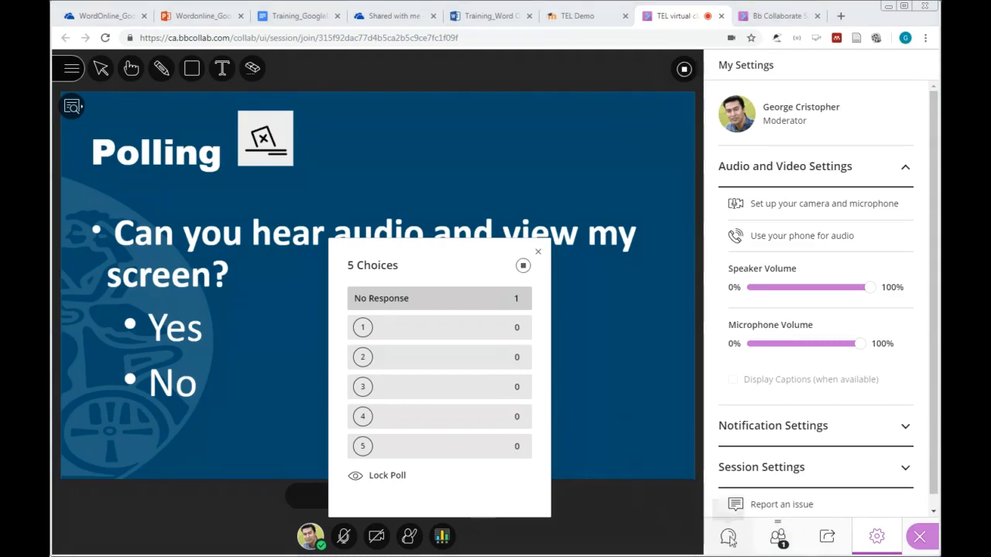
pyautogui.click(732, 541)
pyautogui.click(745, 498)
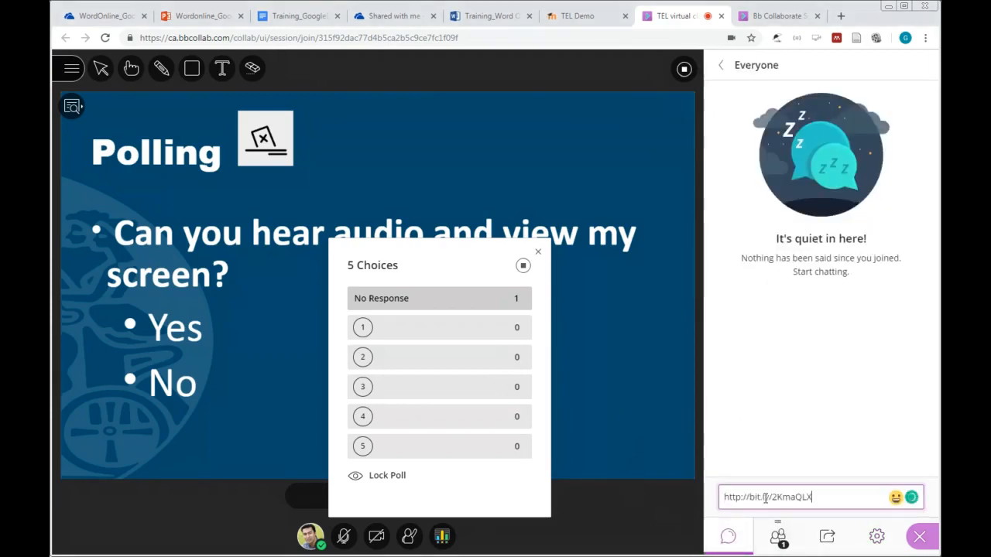
pyautogui.press('Return')
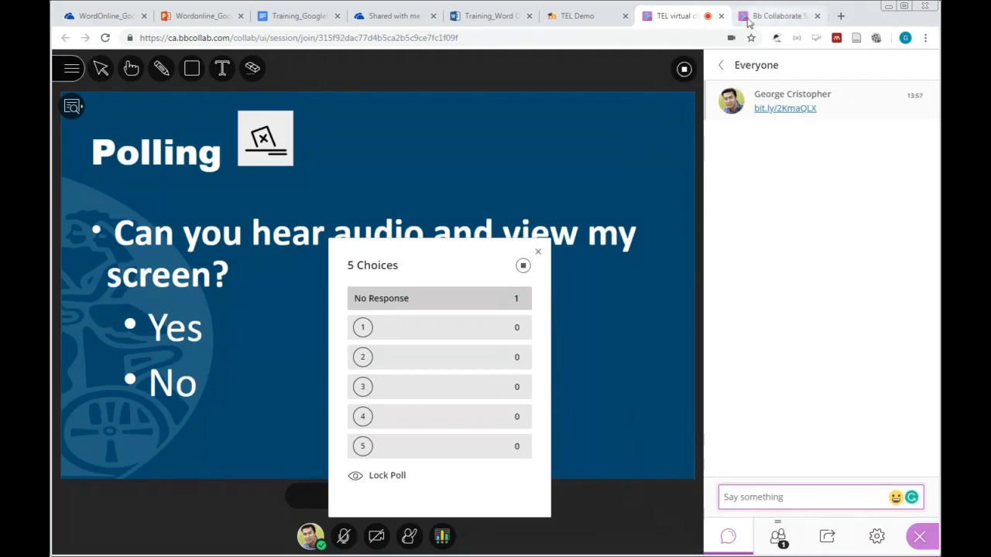
pyautogui.click(586, 19)
pyautogui.click(681, 19)
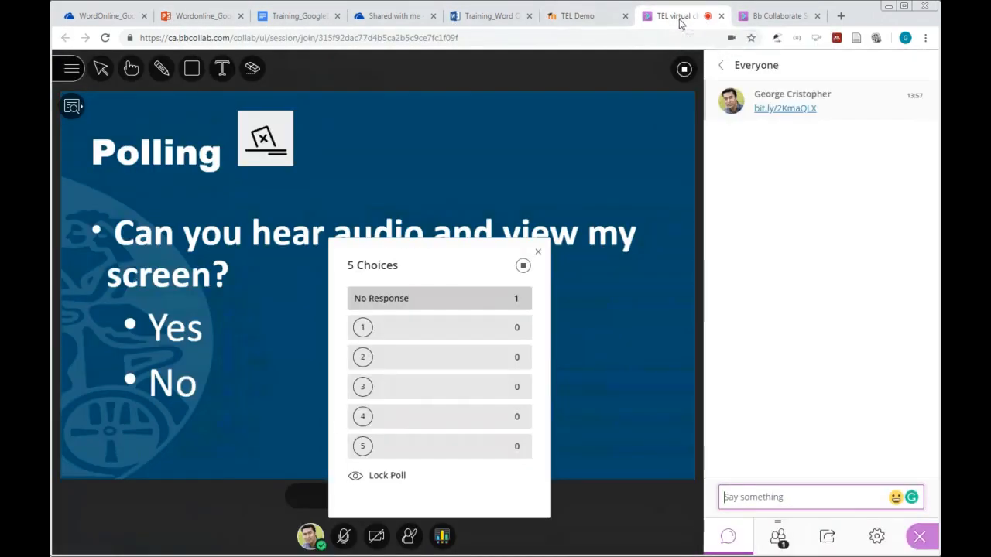
# Step: In the Collaborate scheduler, close the TEL Staff Training session settings and open the Recordings list
pyautogui.click(779, 18)
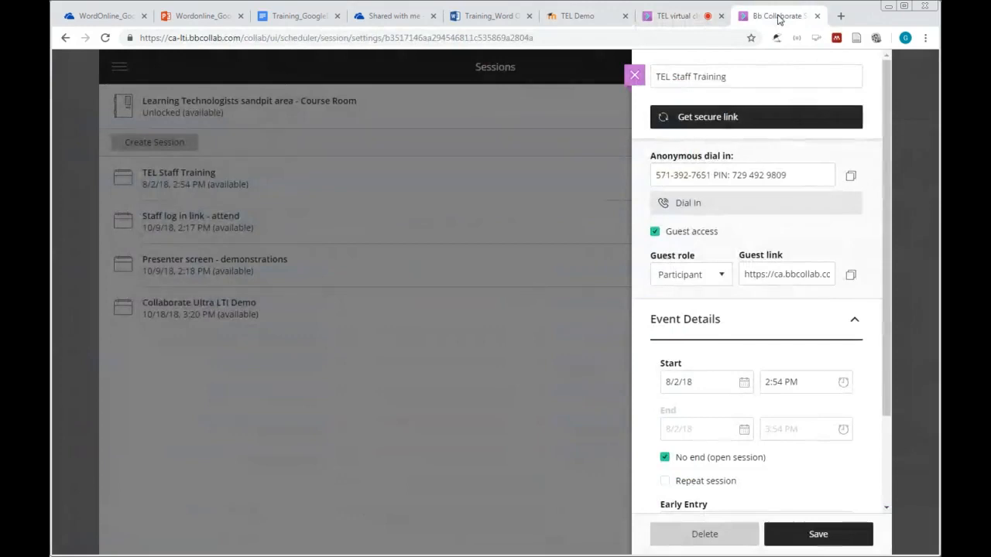
pyautogui.click(634, 76)
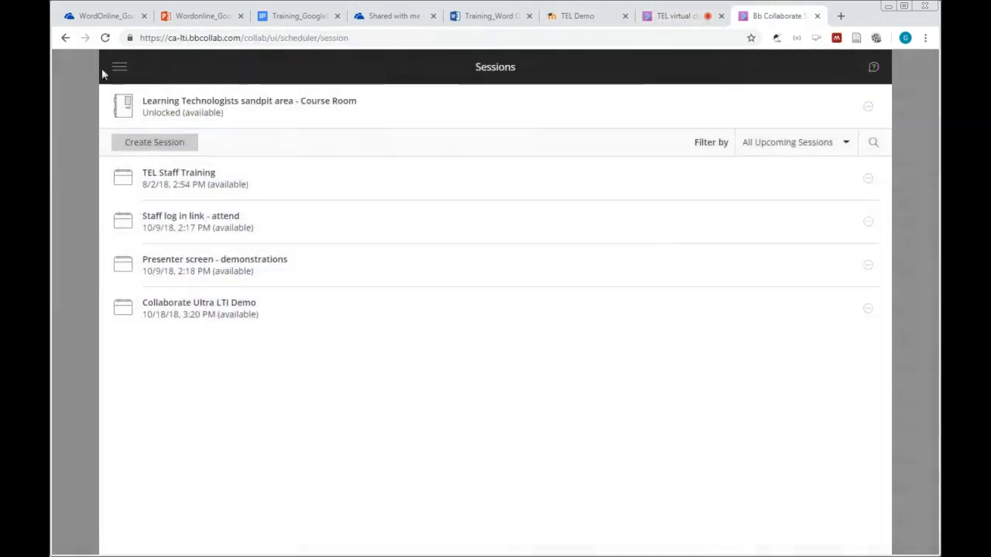
pyautogui.click(118, 69)
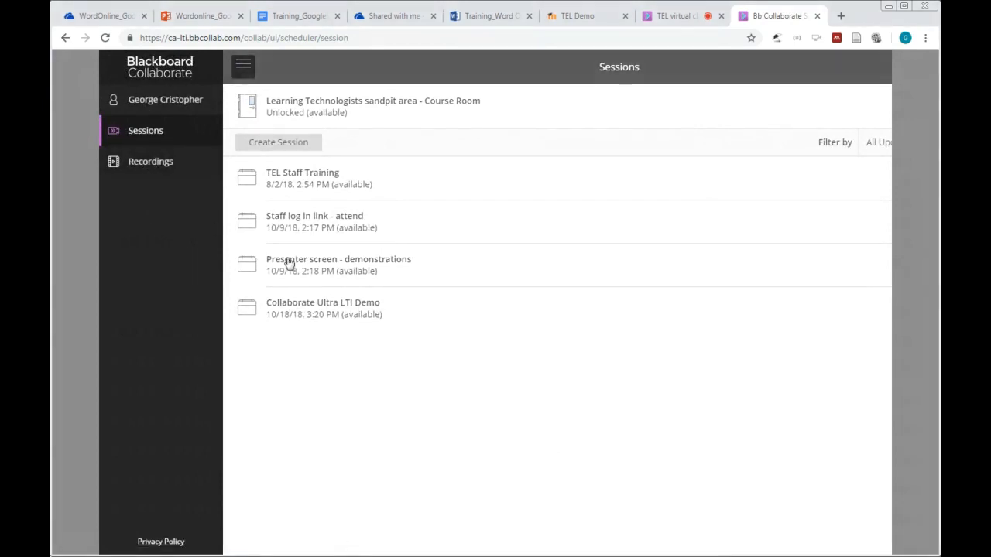
pyautogui.click(152, 160)
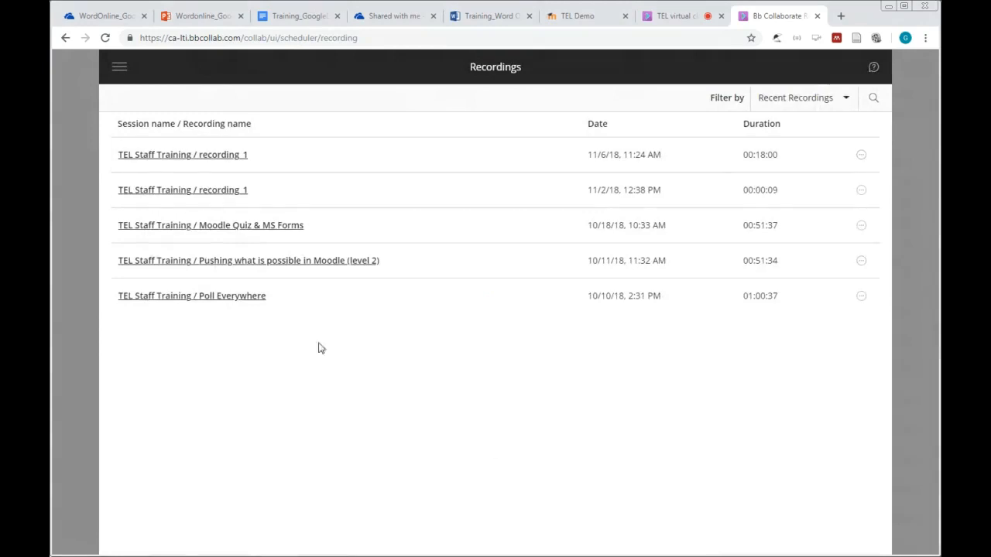
pyautogui.click(121, 72)
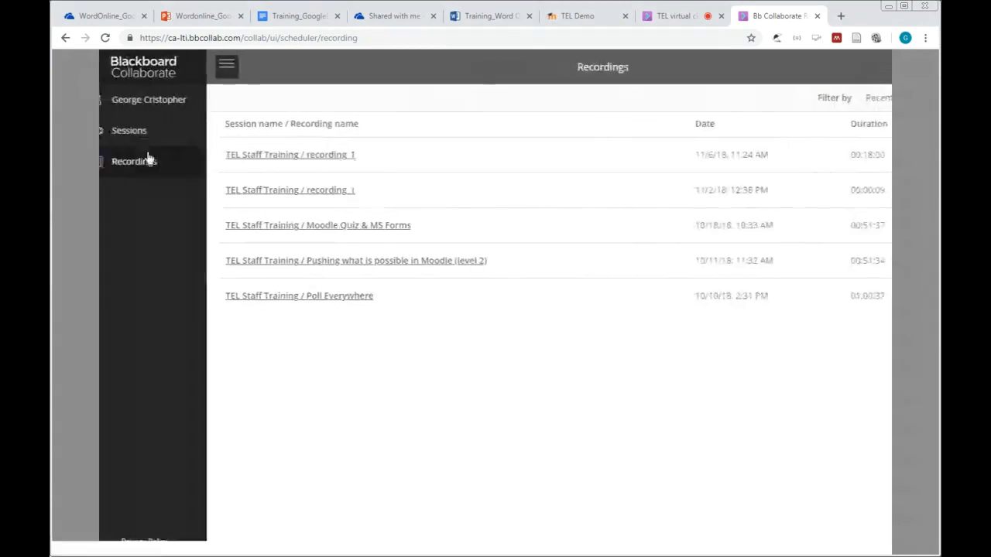
pyautogui.click(147, 132)
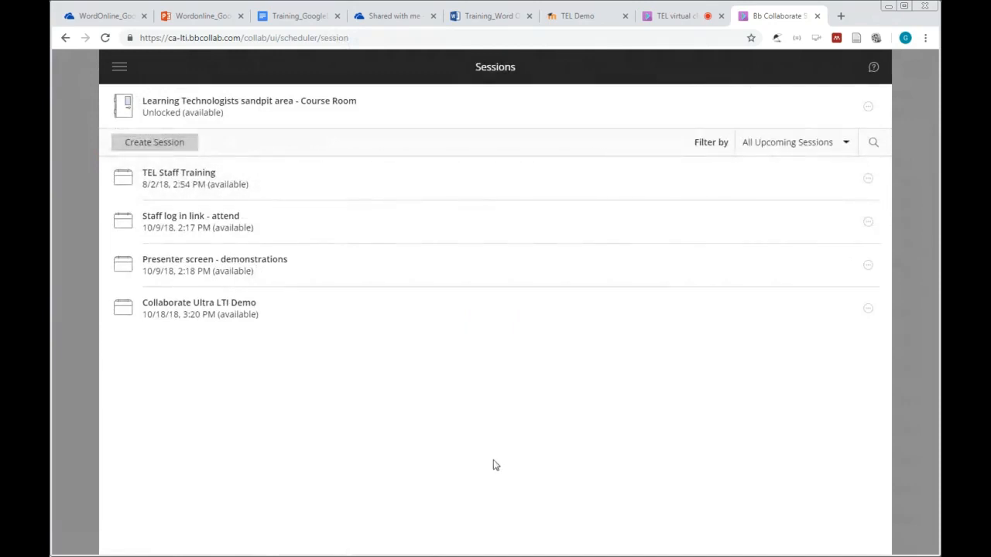
pyautogui.click(120, 66)
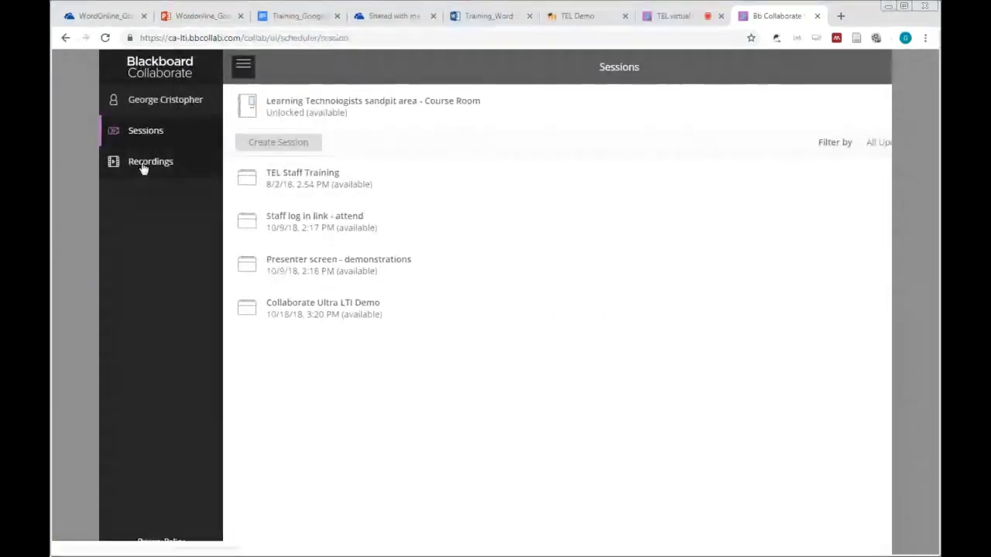
pyautogui.click(143, 162)
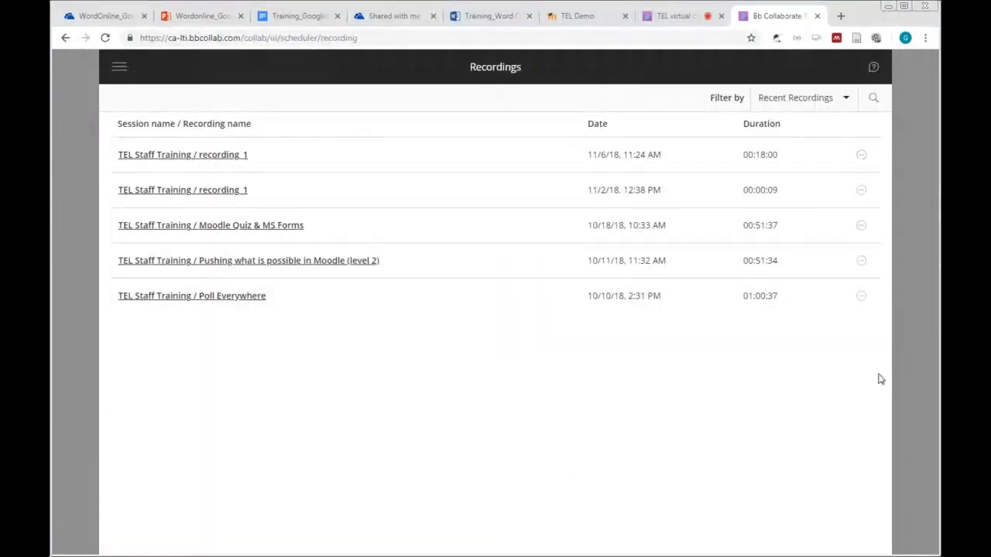
# Step: Check the options menu of the Poll Everywhere recording twice, dismissing it each time
pyautogui.click(861, 297)
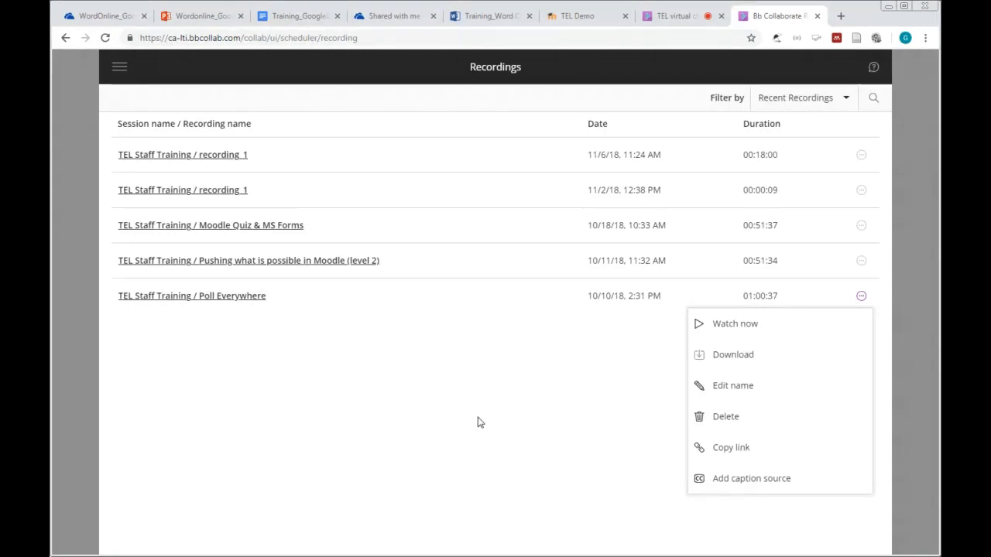
pyautogui.click(269, 369)
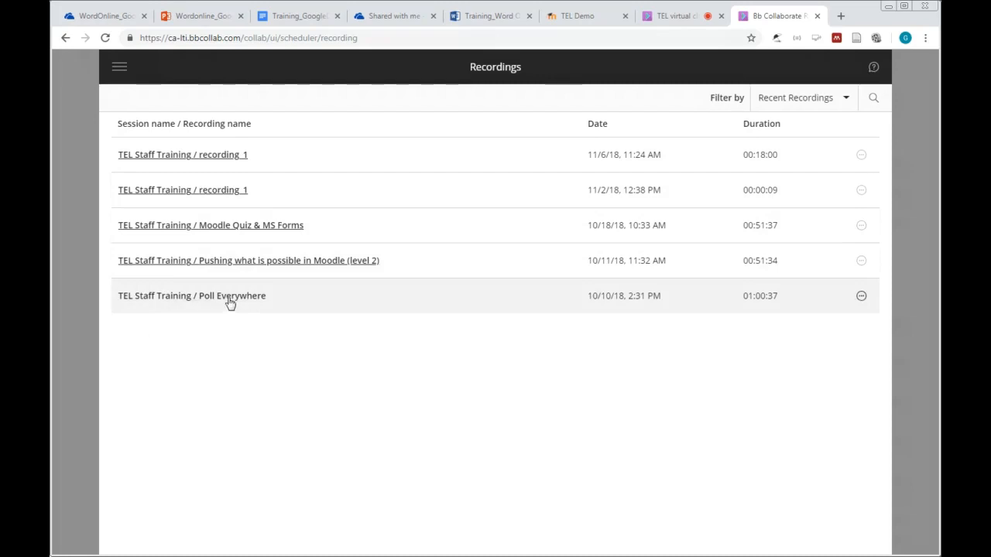
pyautogui.click(861, 297)
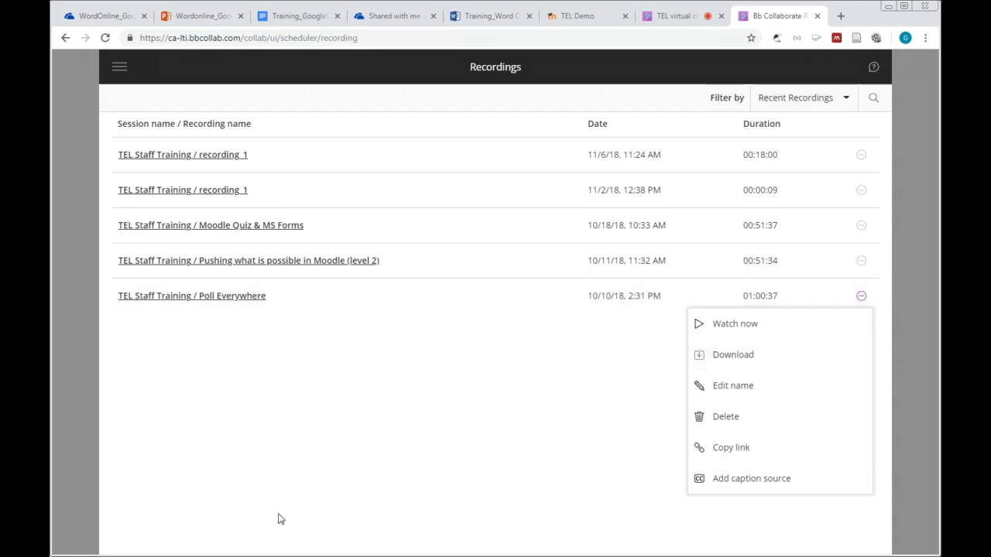
pyautogui.click(329, 444)
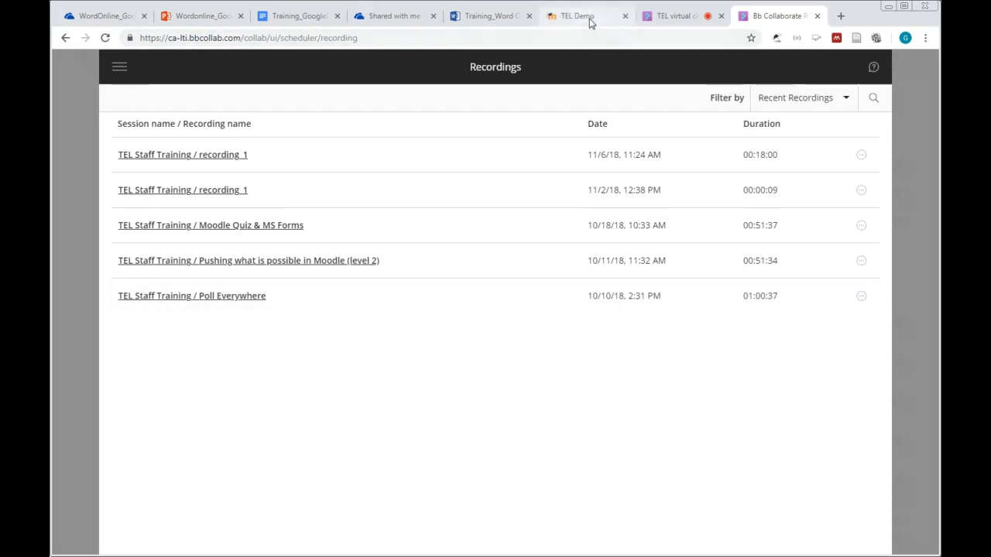
# Step: Go back to the TEL virtual classroom tab and close the 5 Choices poll results
pyautogui.click(679, 18)
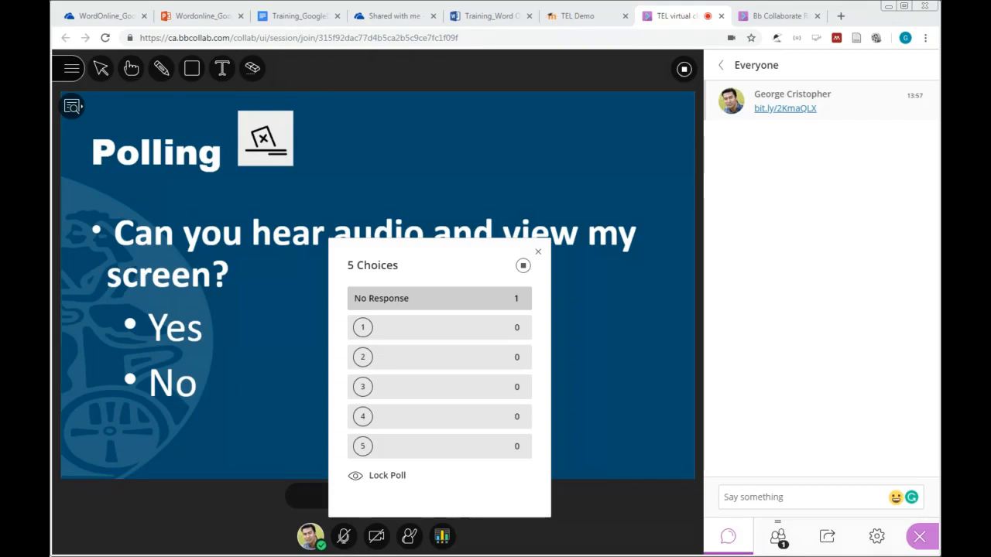
pyautogui.click(538, 254)
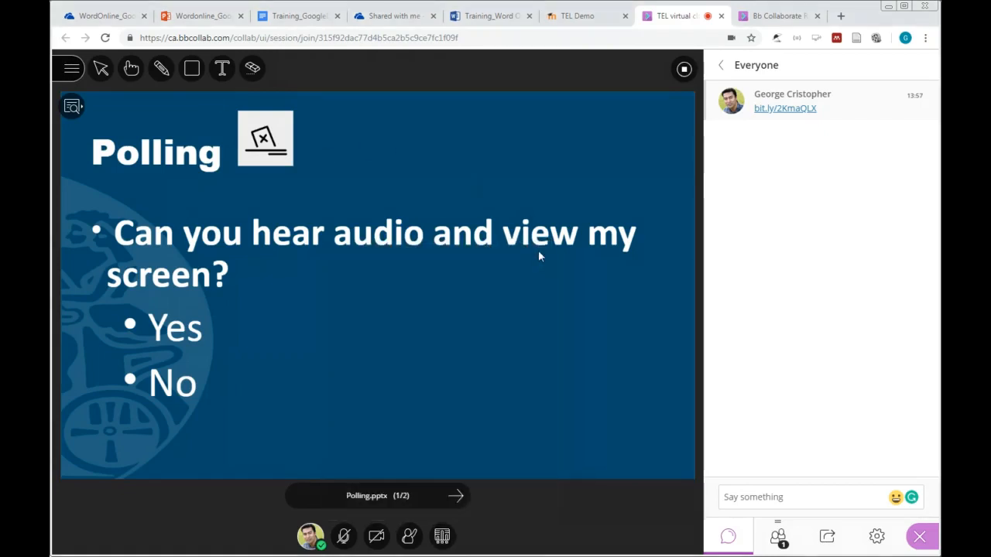